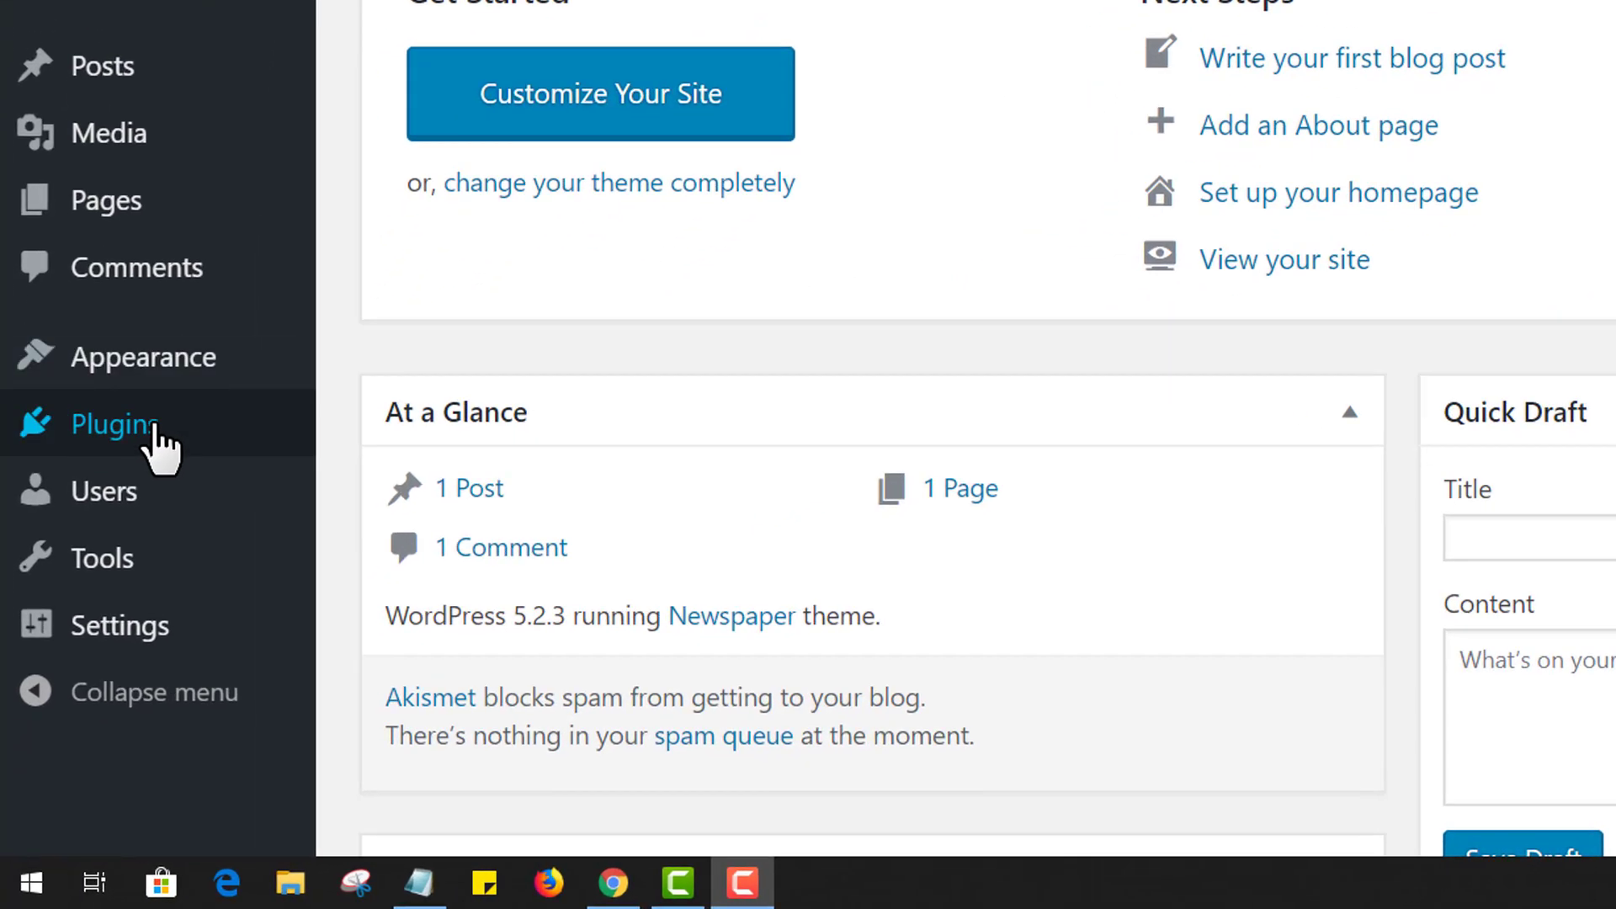
# Open the page for adding new plugins and search the plugin directory for "seo"
pyautogui.moveTo(99, 601)
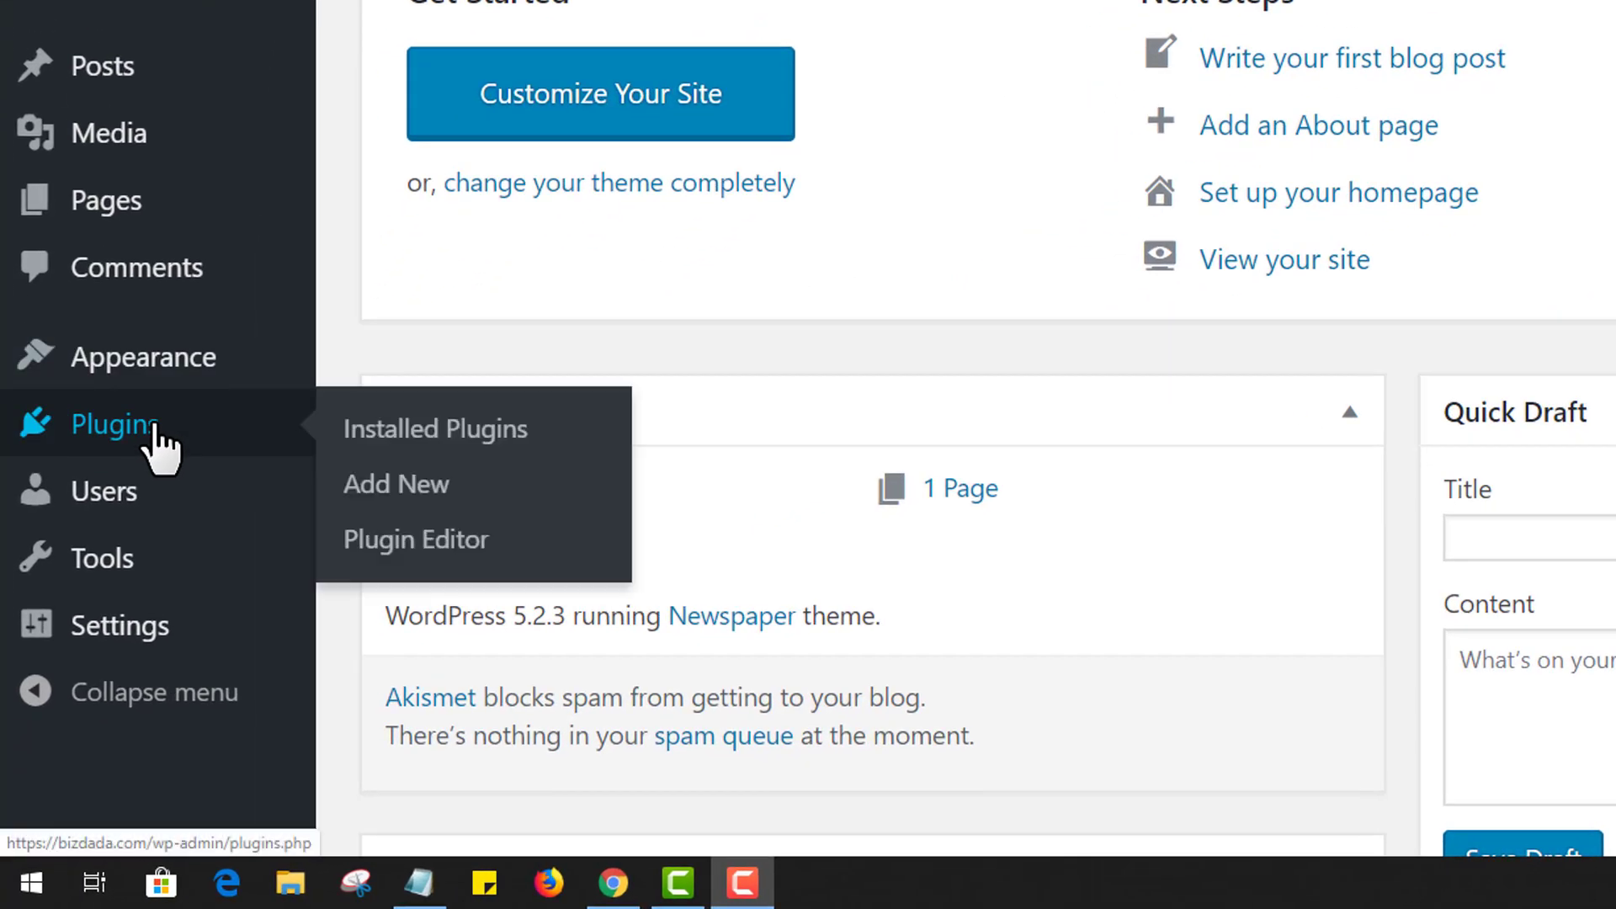
pyautogui.click(488, 493)
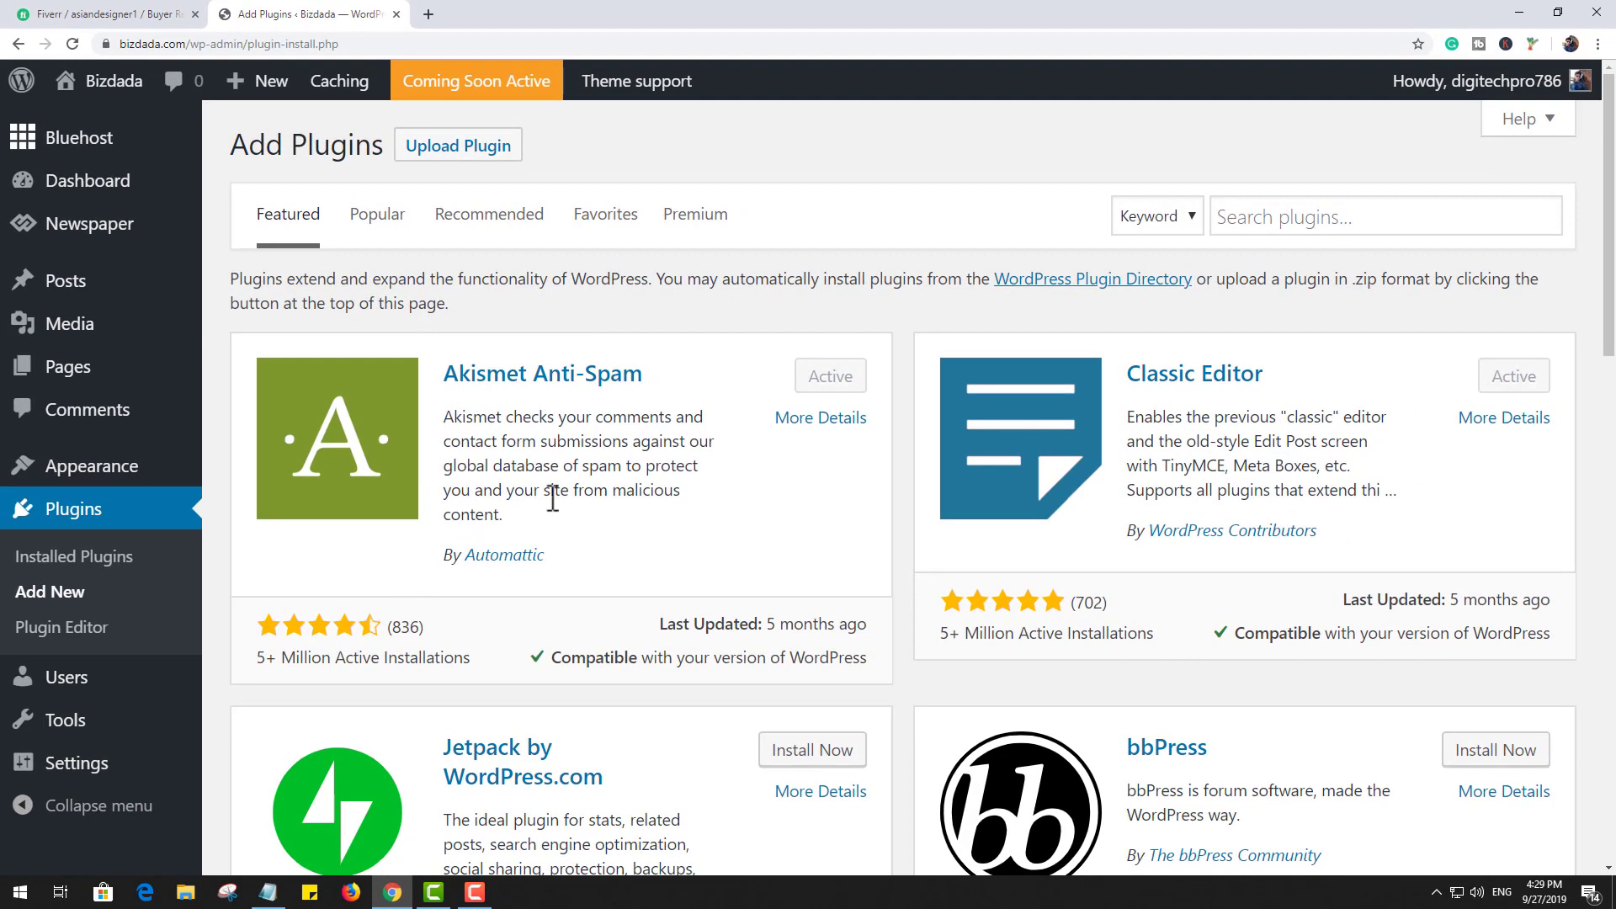
pyautogui.scroll(-4, 553, 503)
pyautogui.scroll(4, 556, 505)
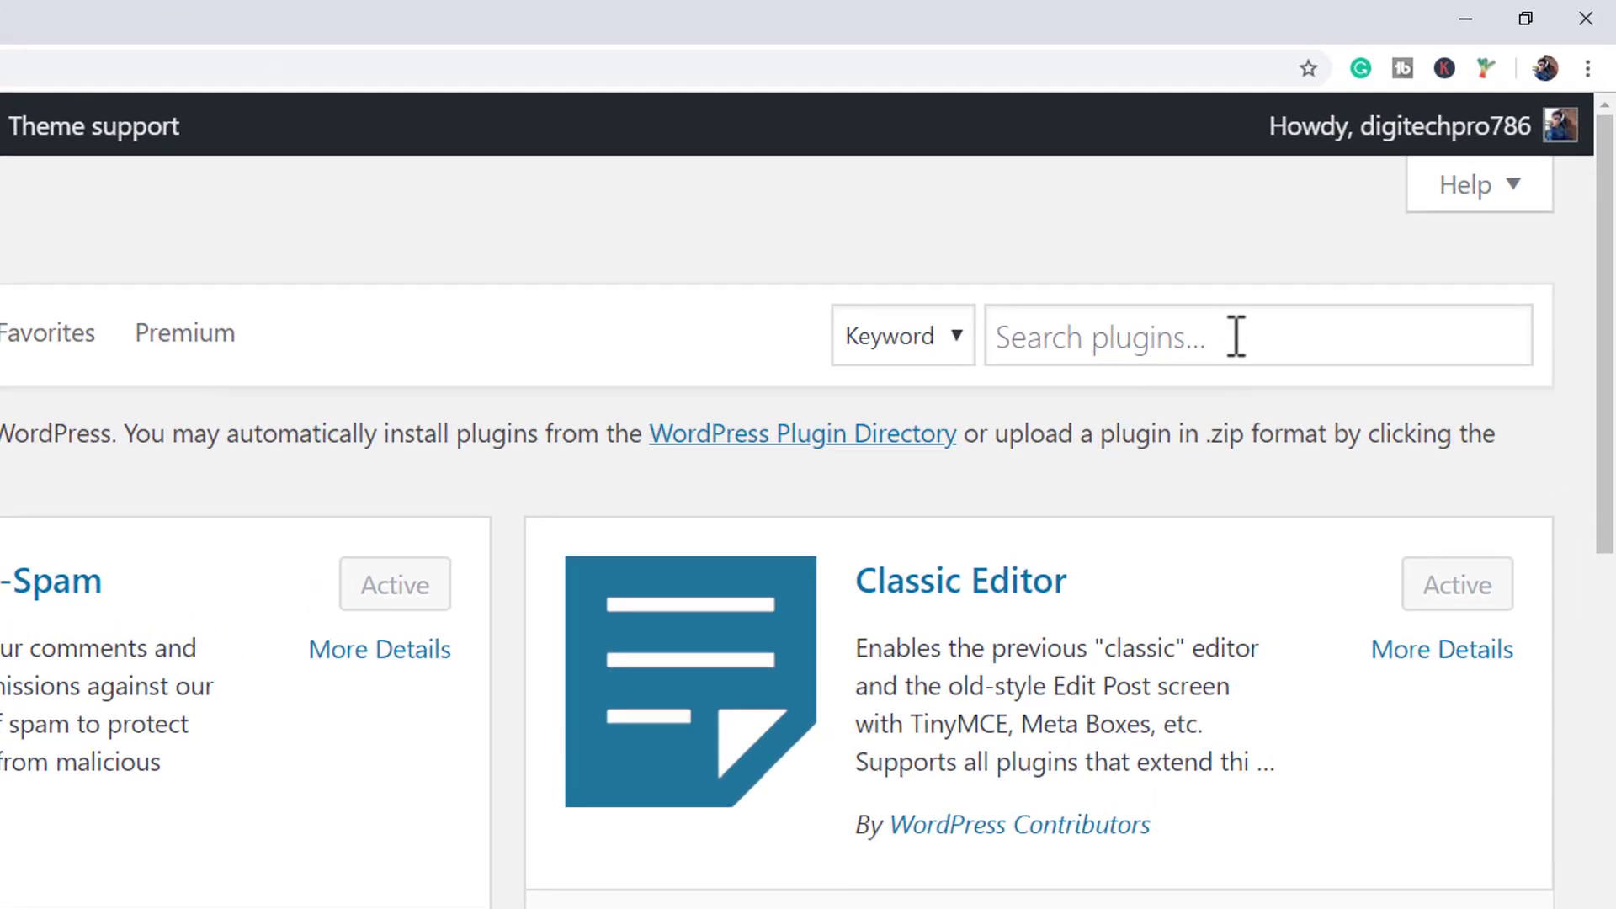
pyautogui.click(1236, 337)
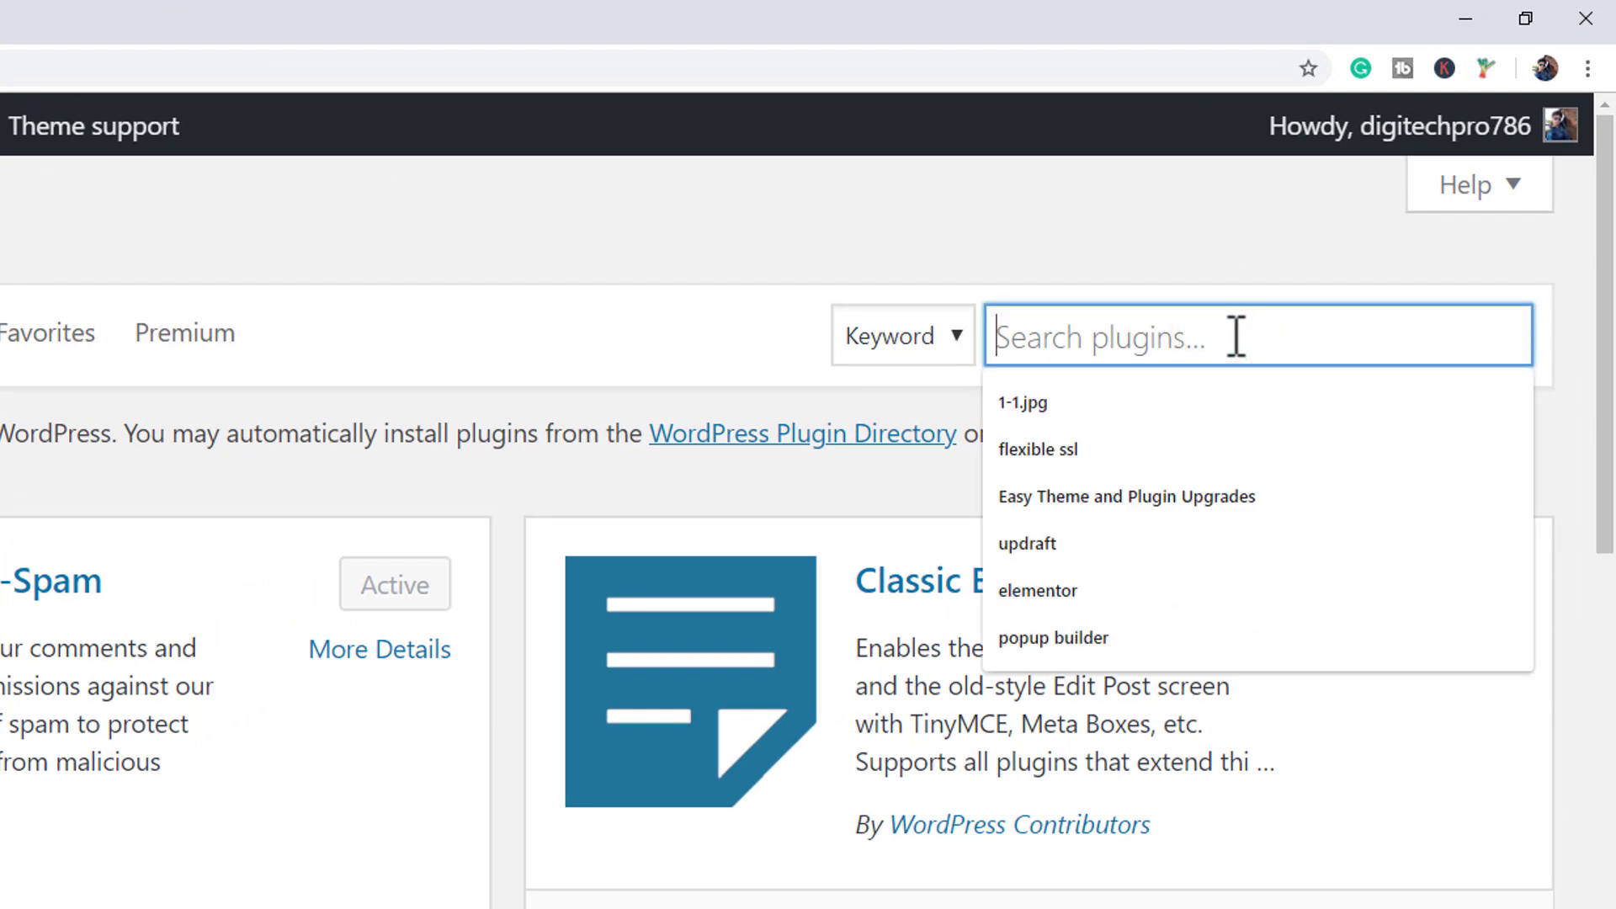
pyautogui.write('seo')
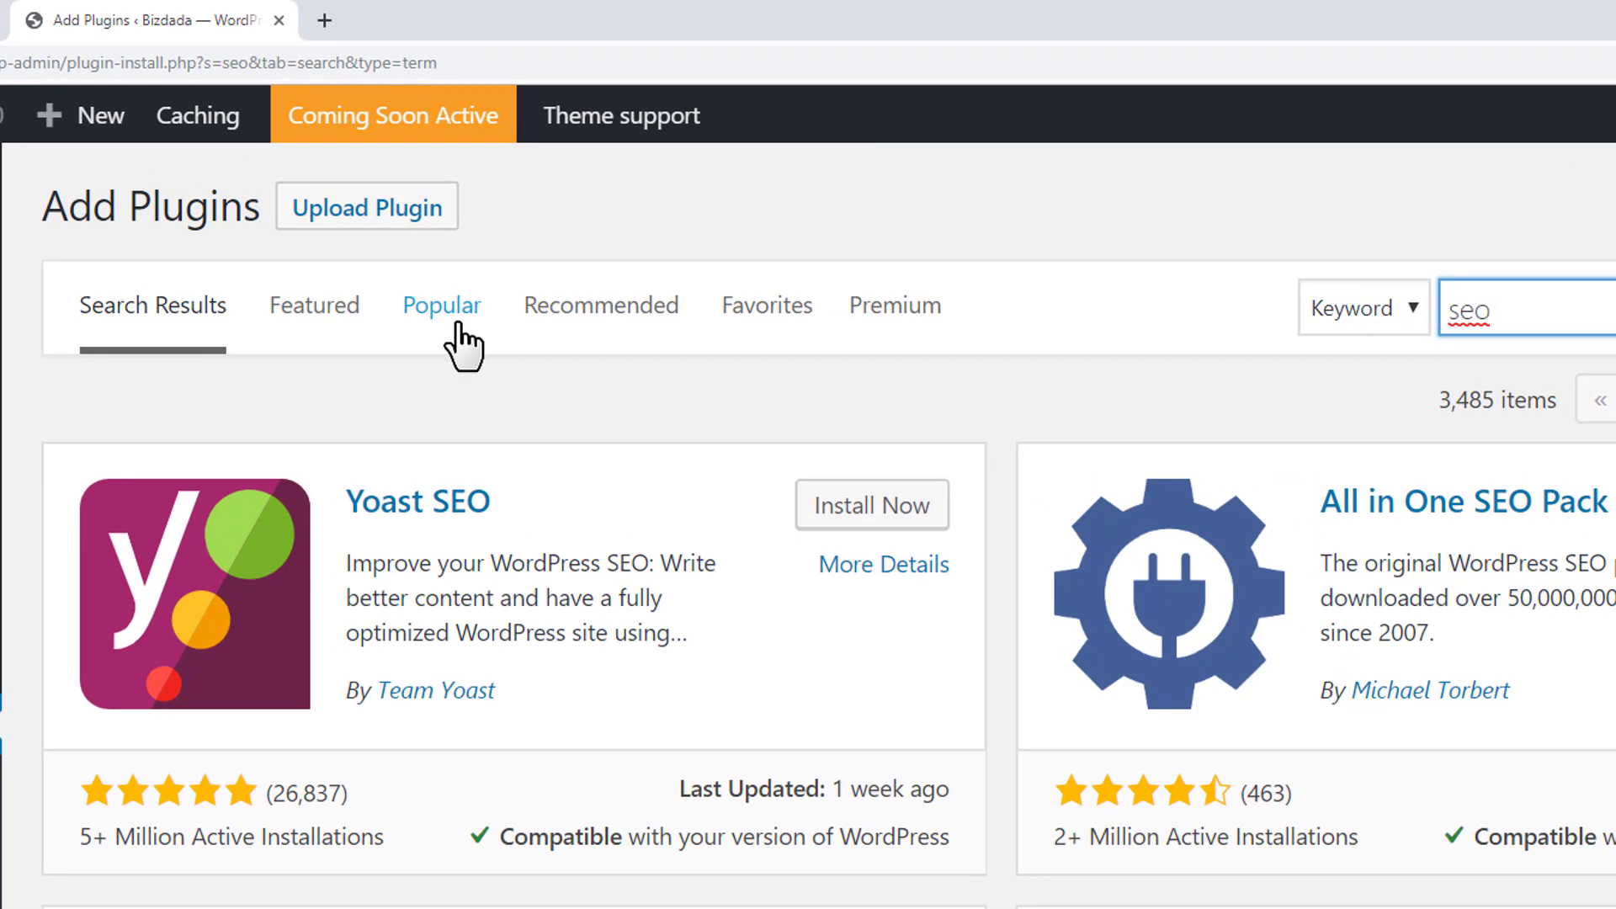
# Install and activate Yoast SEO from the popular plugins, and check its entry among the installed plugins
pyautogui.click(459, 326)
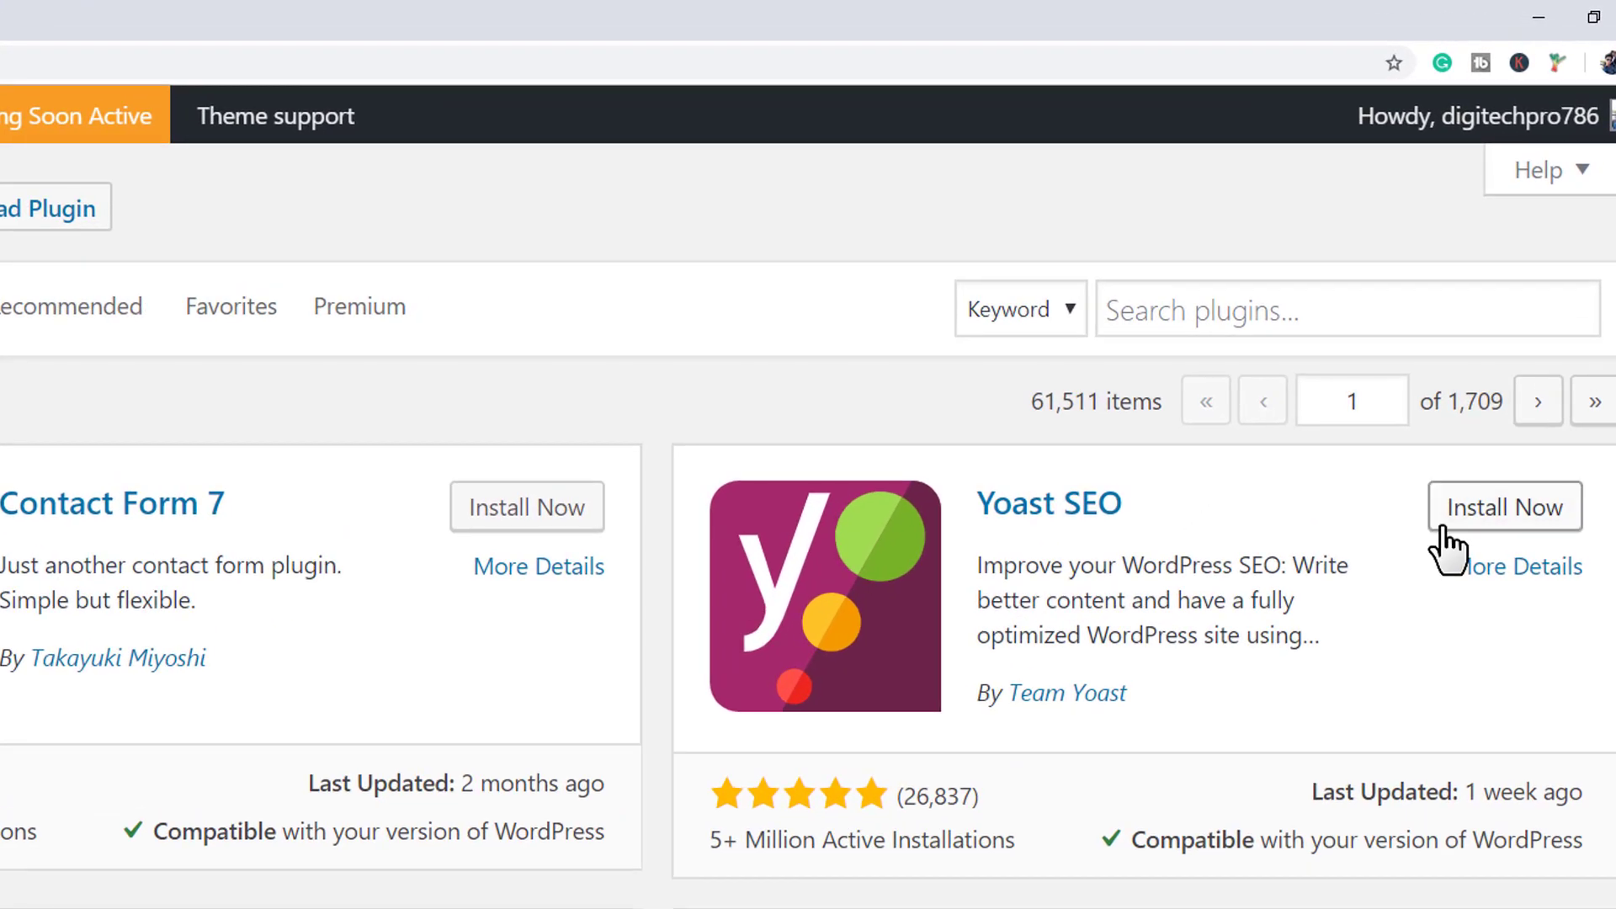
pyautogui.click(1442, 529)
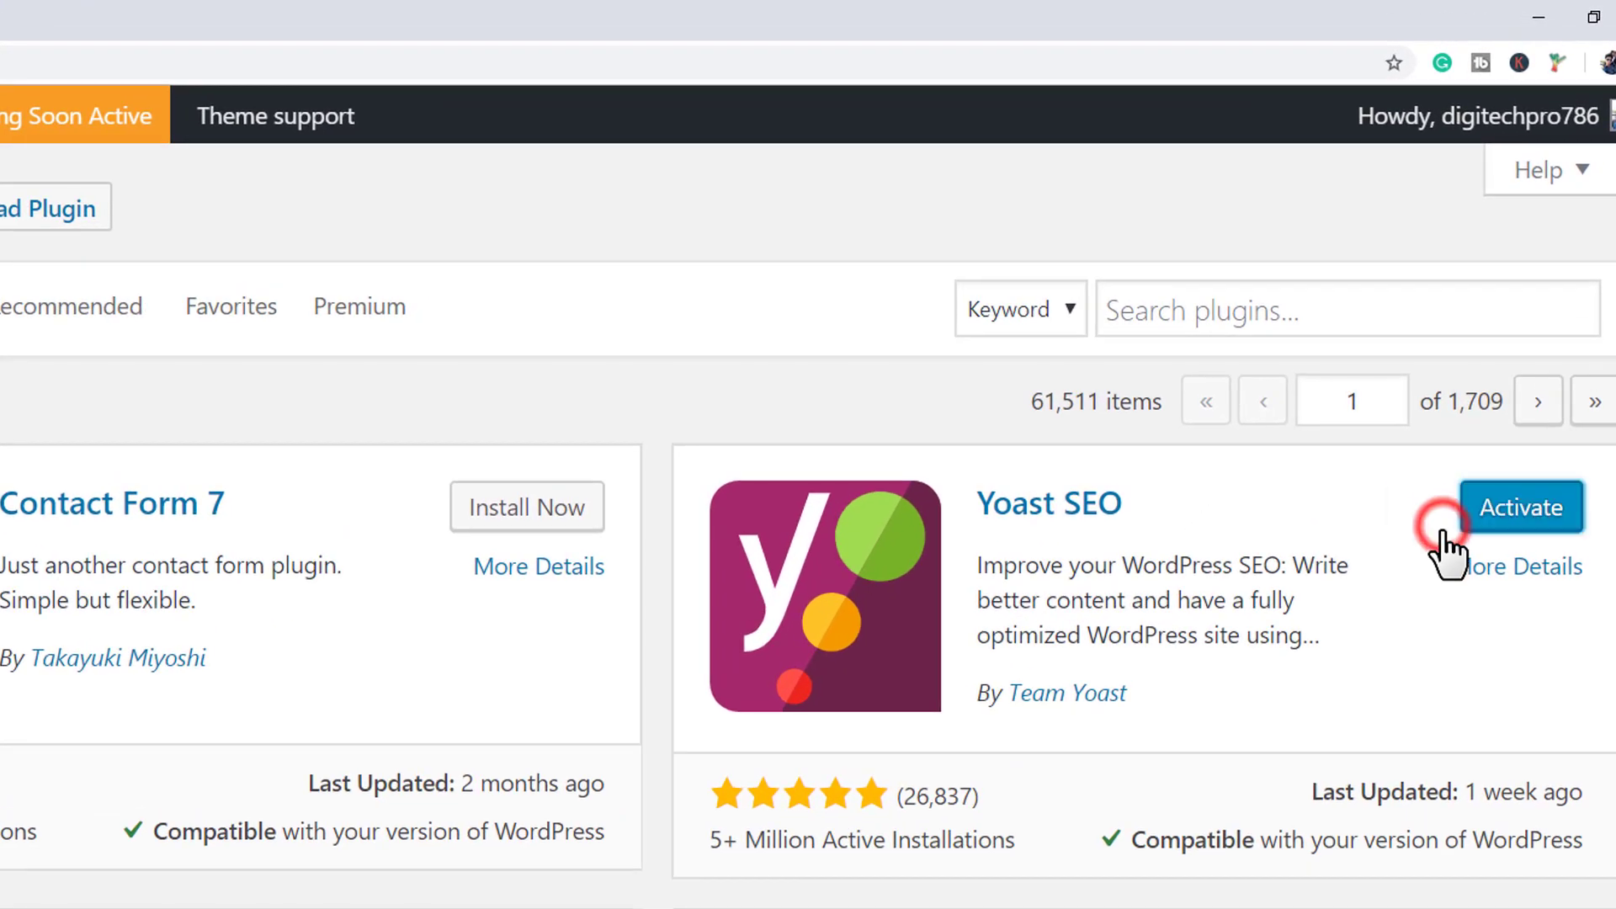
pyautogui.click(1486, 543)
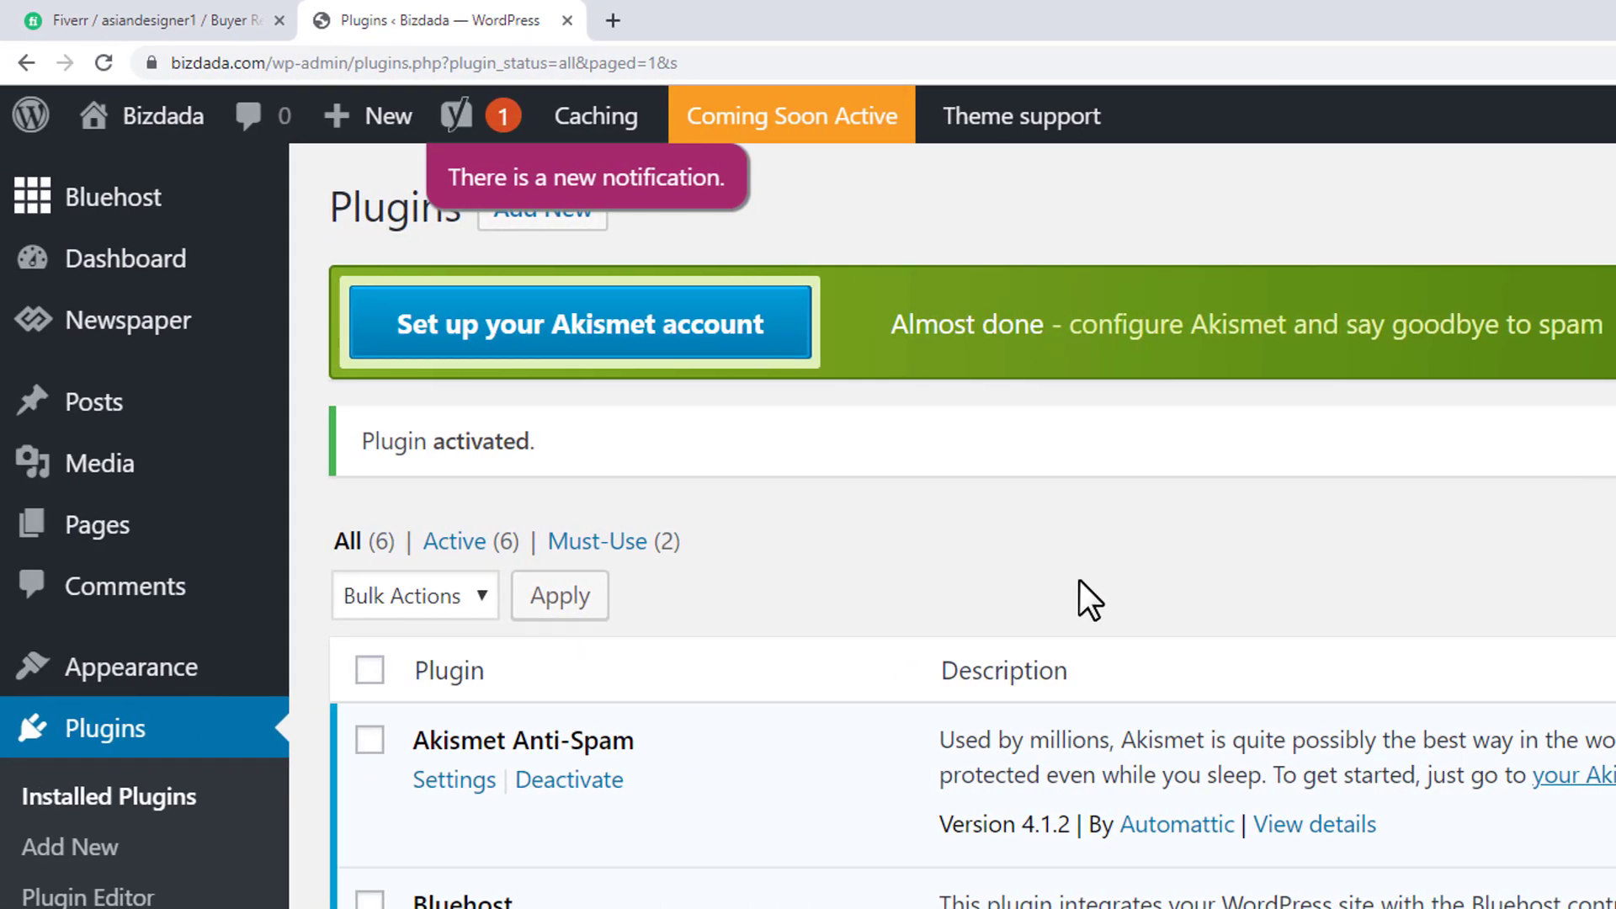
pyautogui.scroll(-5, 1079, 579)
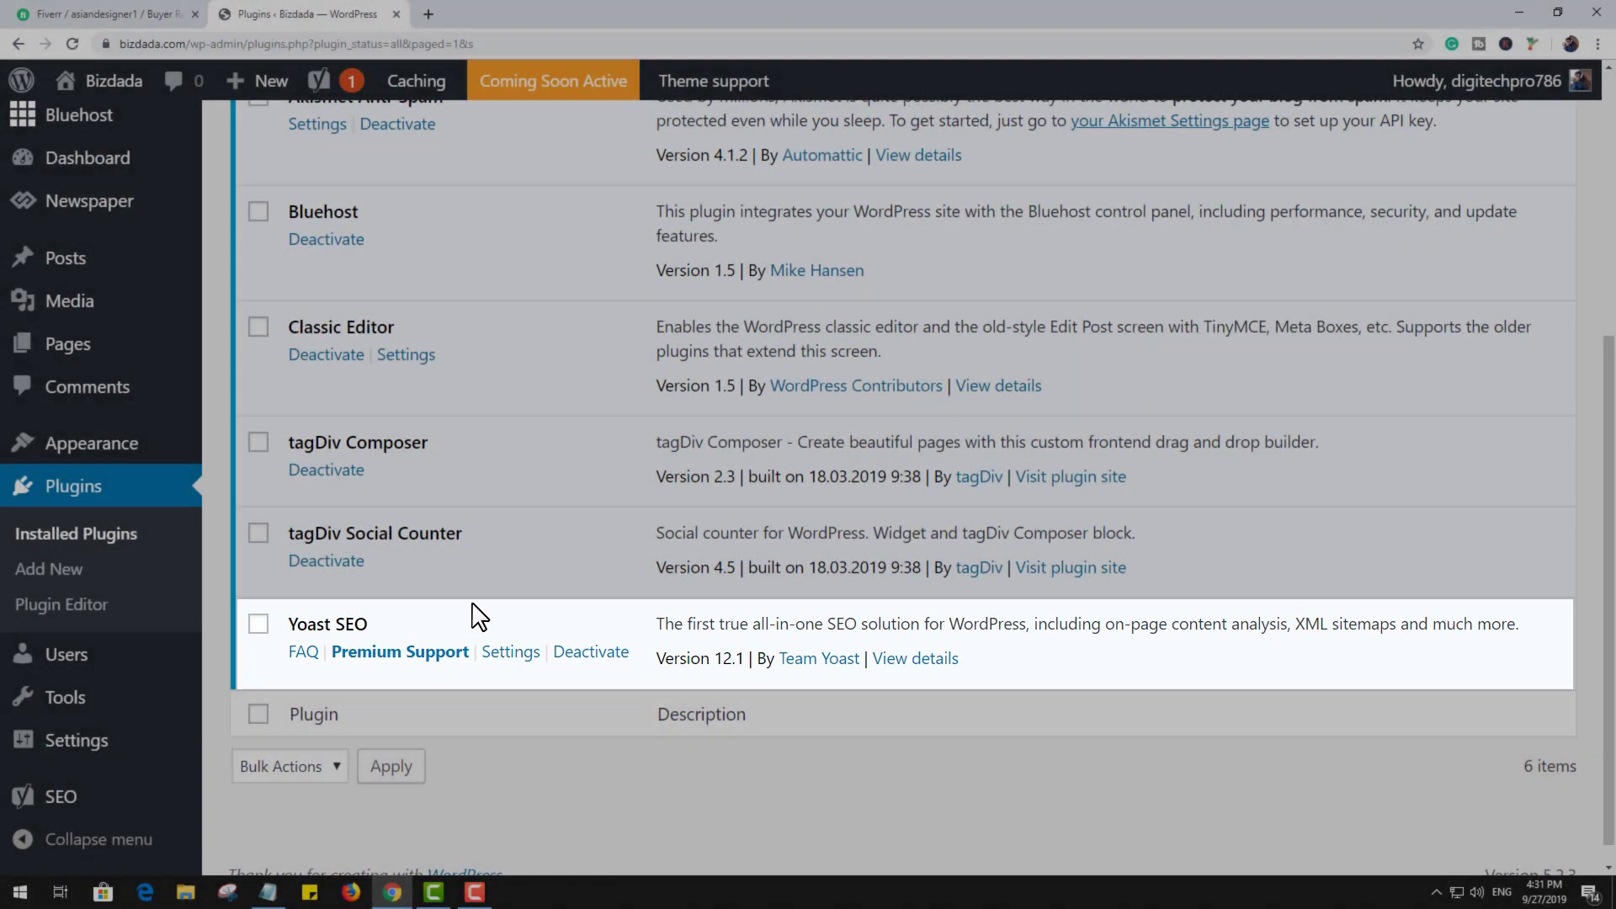
pyautogui.scroll(5, 472, 614)
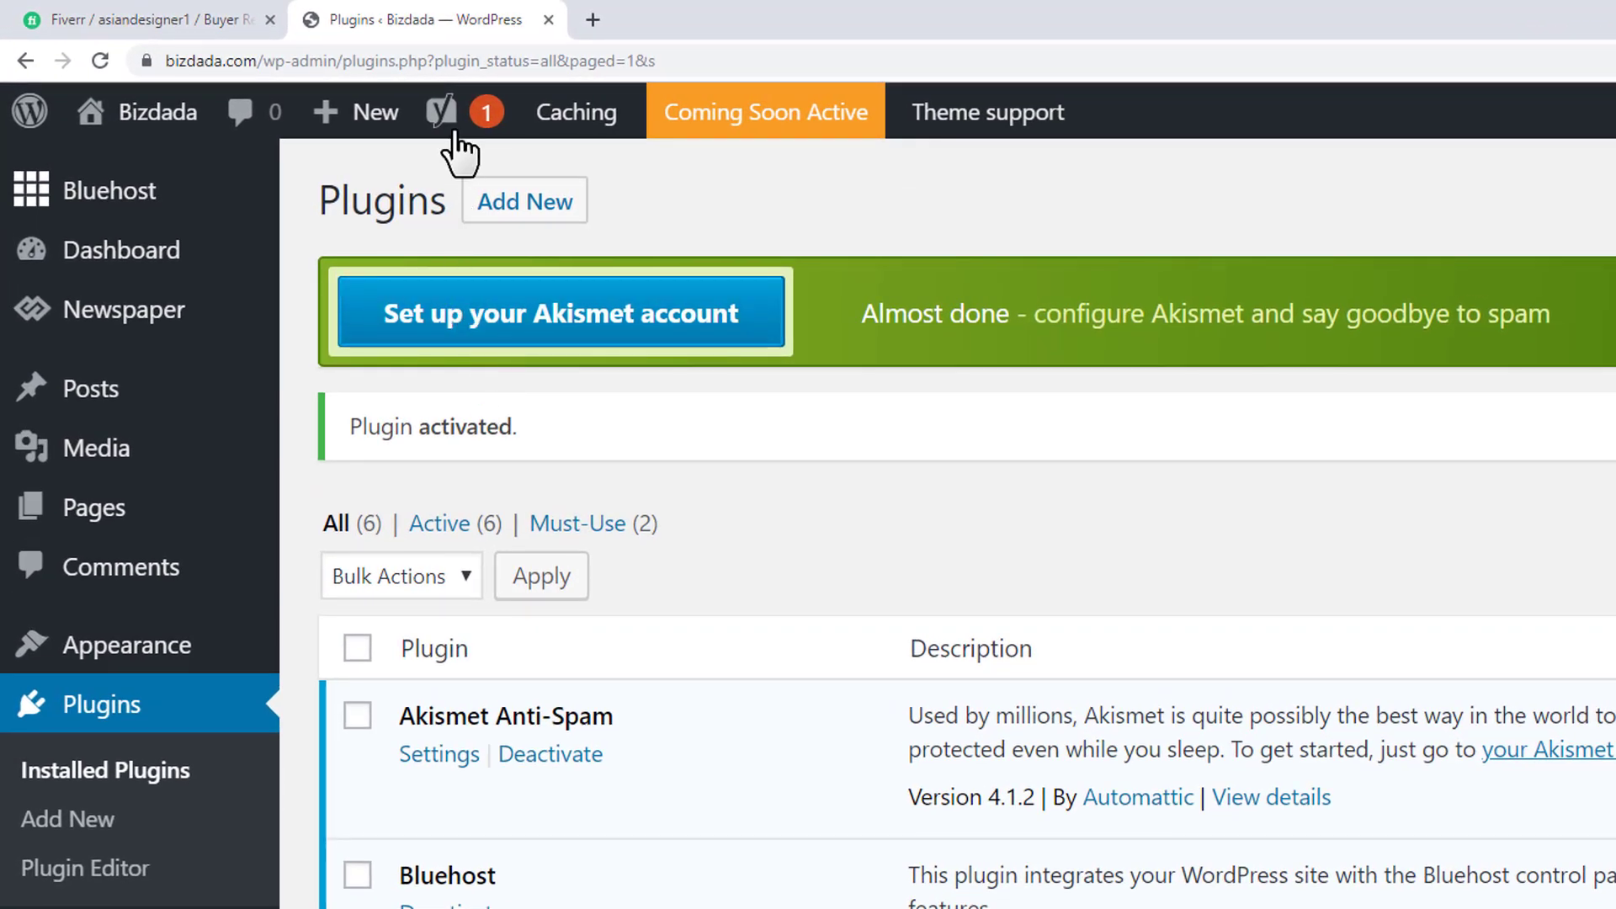
# Open the Yoast SEO notifications and review the problems and notifications sections
pyautogui.moveTo(457, 128)
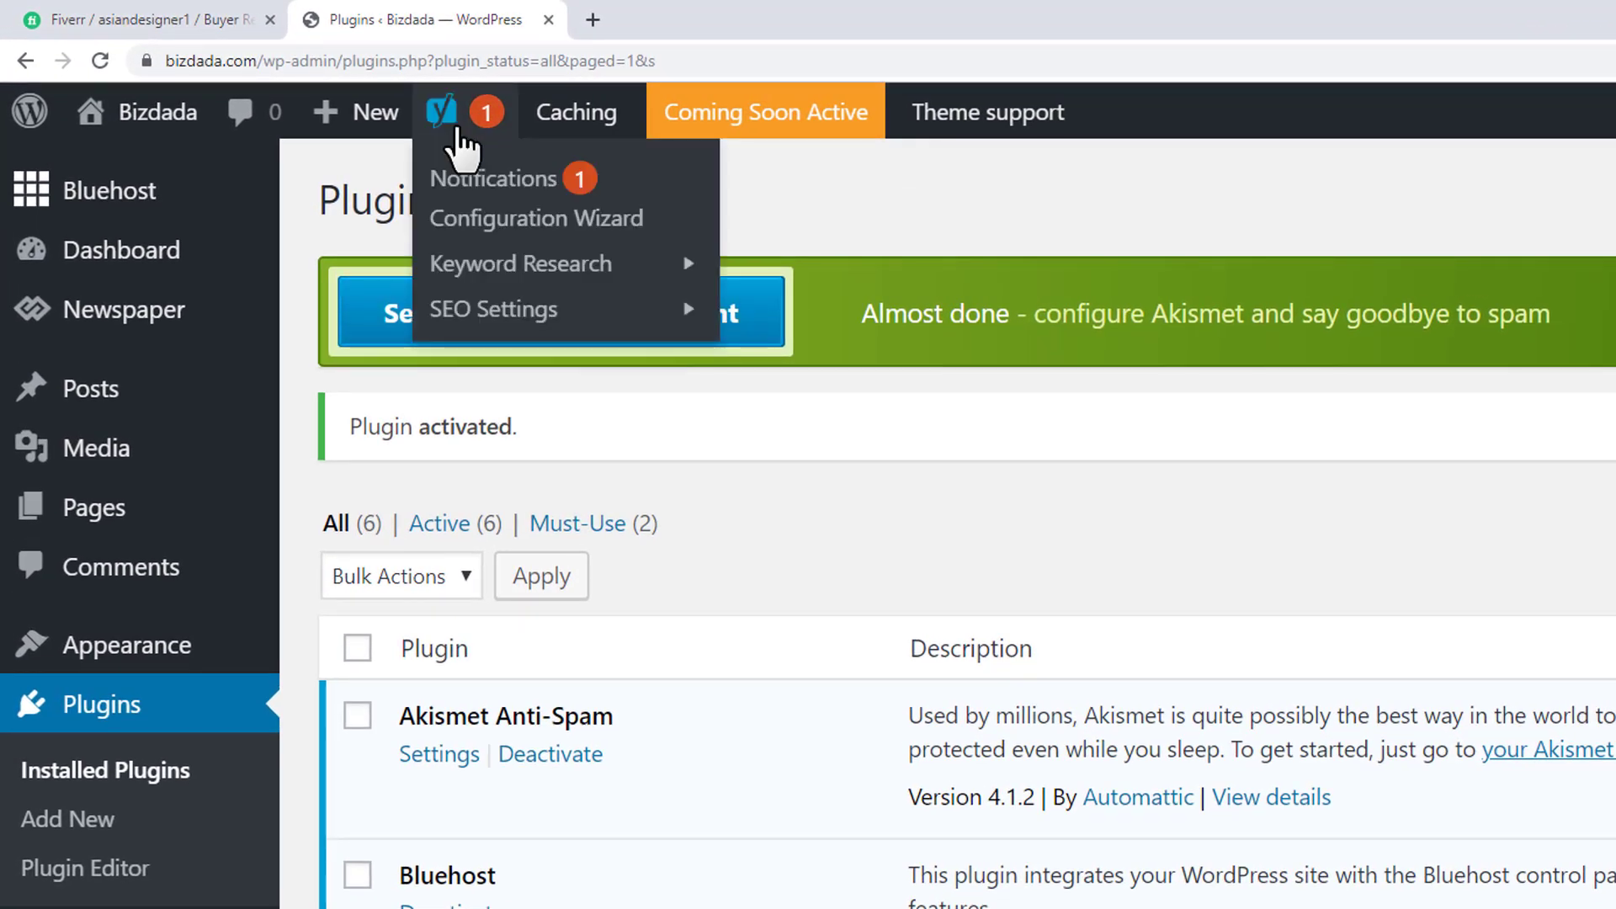
pyautogui.click(594, 185)
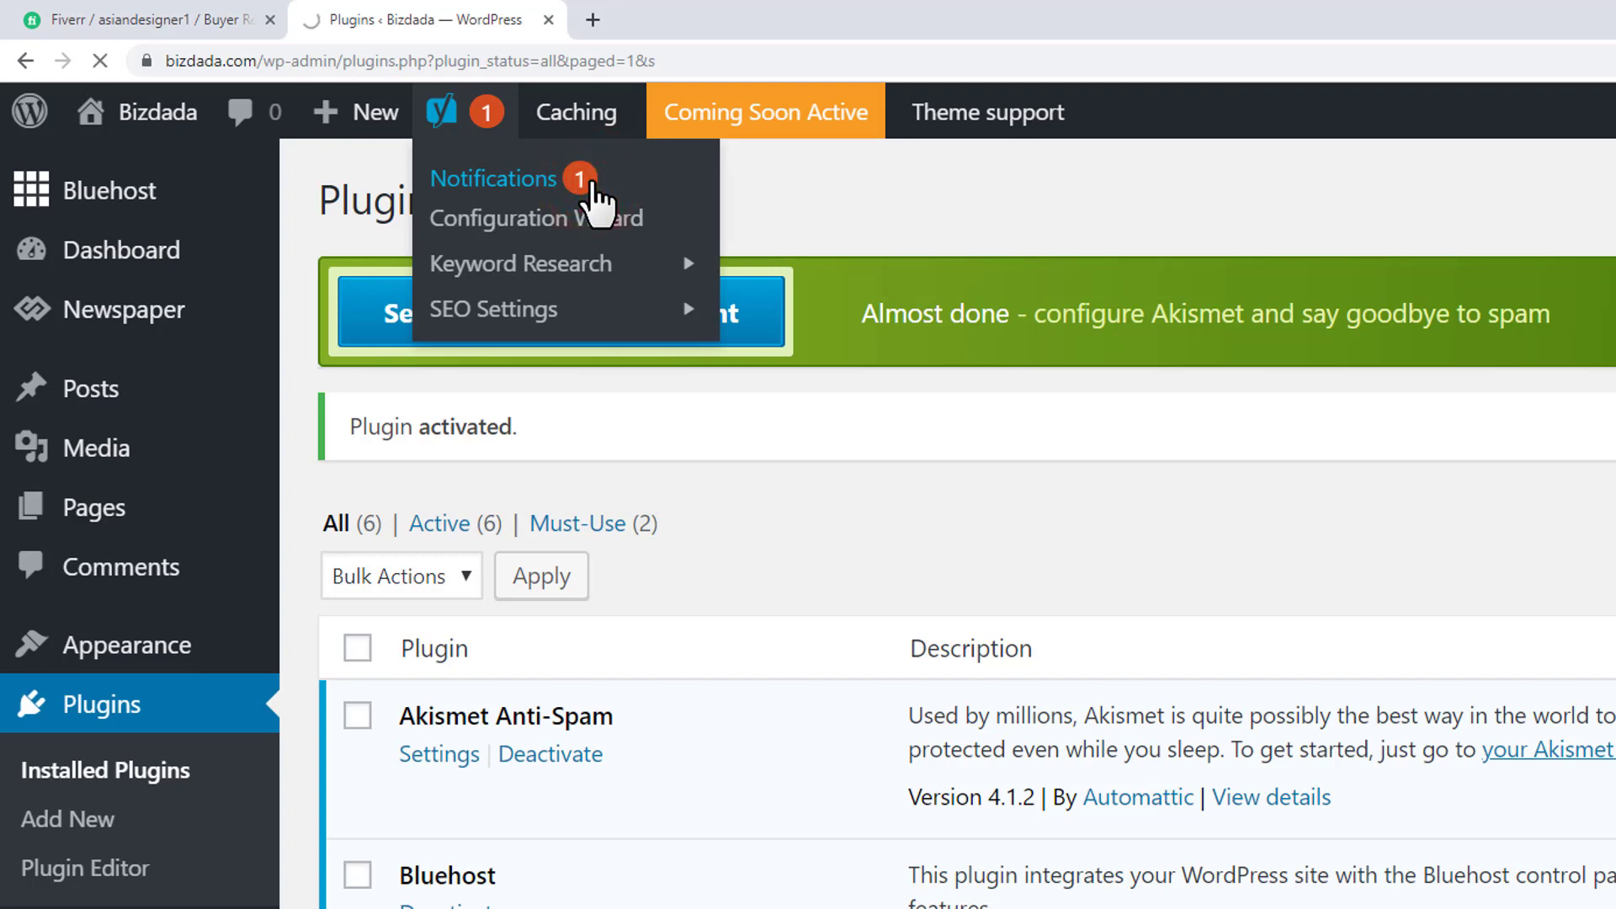
pyautogui.scroll(-2, 649, 252)
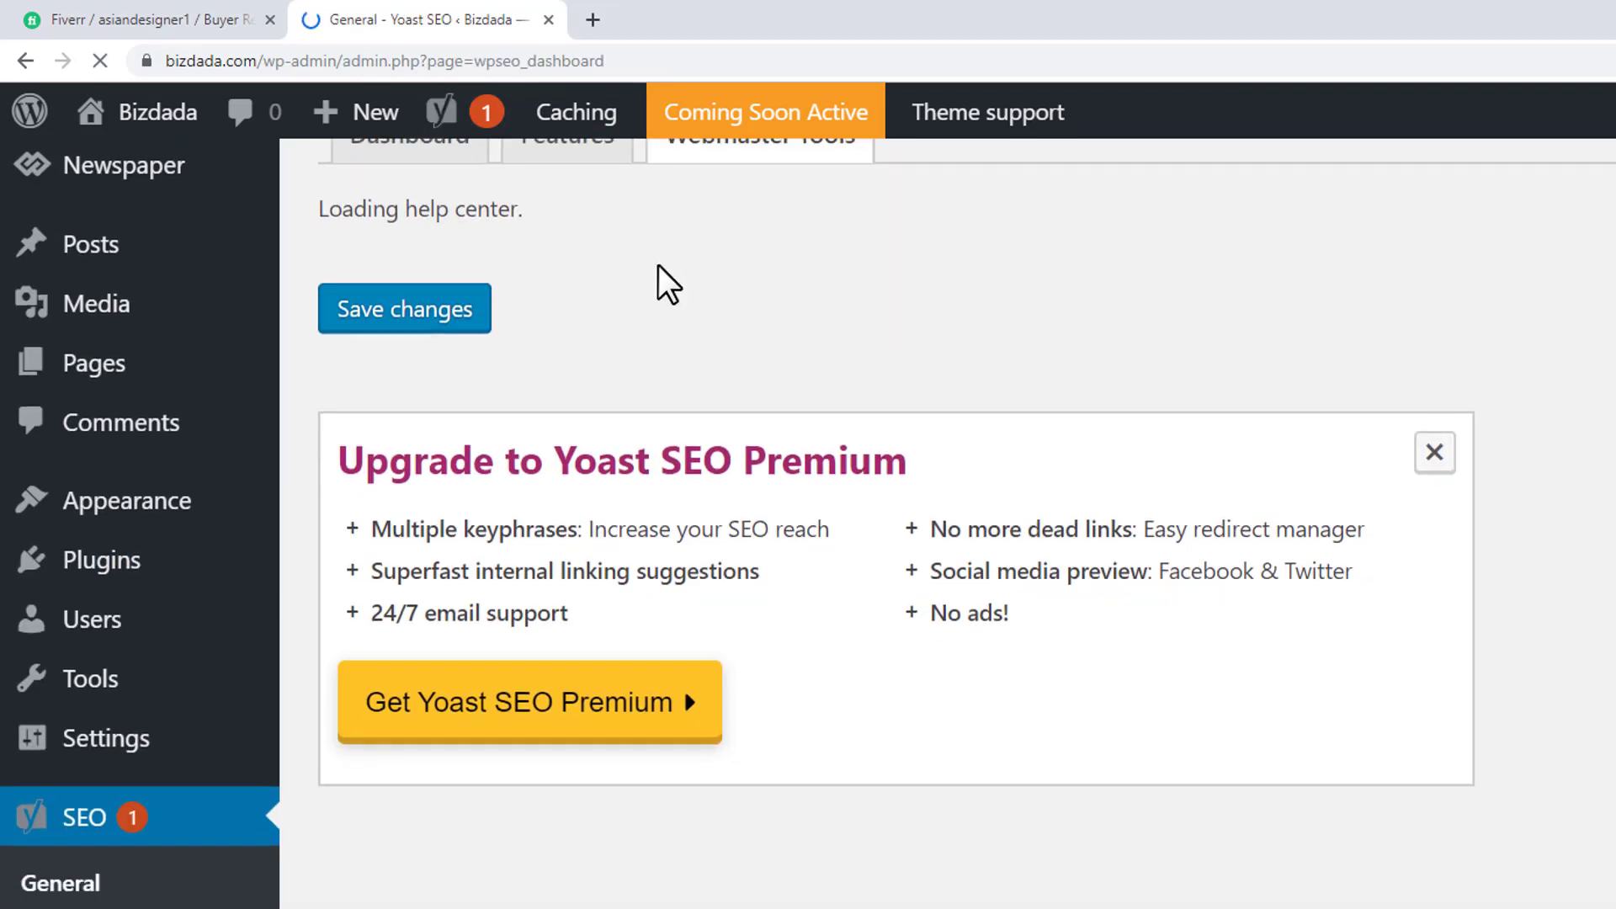
pyautogui.scroll(-4, 665, 266)
pyautogui.scroll(2, 685, 272)
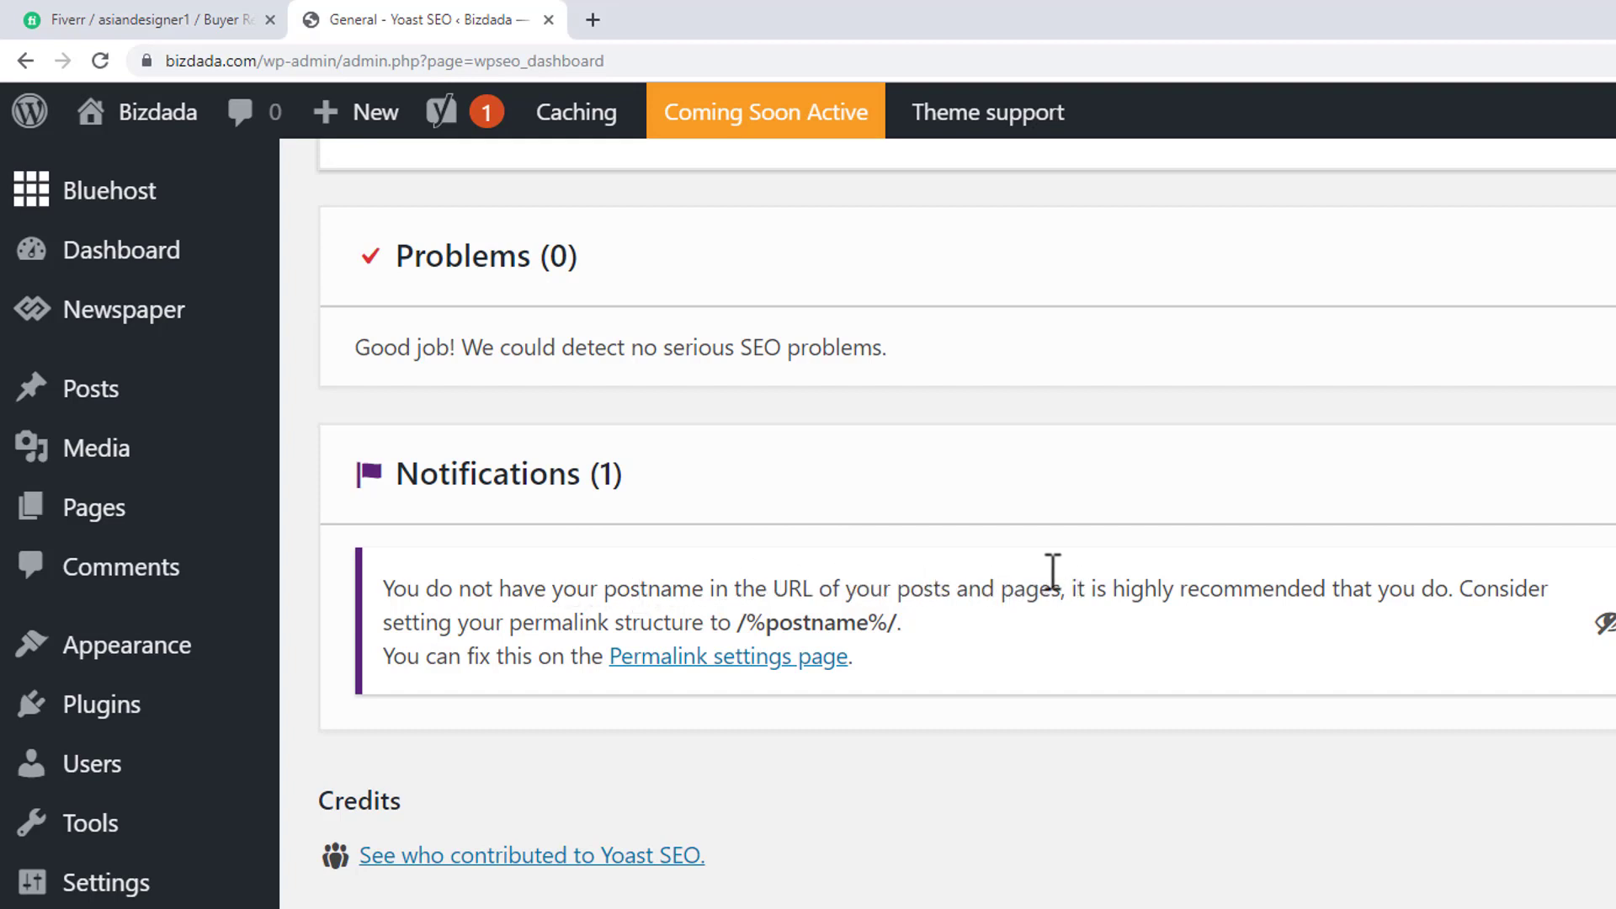
# Start the Yoast configuration wizard, mark the site as live and ready to be indexed, and set its type to a blog
pyautogui.moveTo(481, 143)
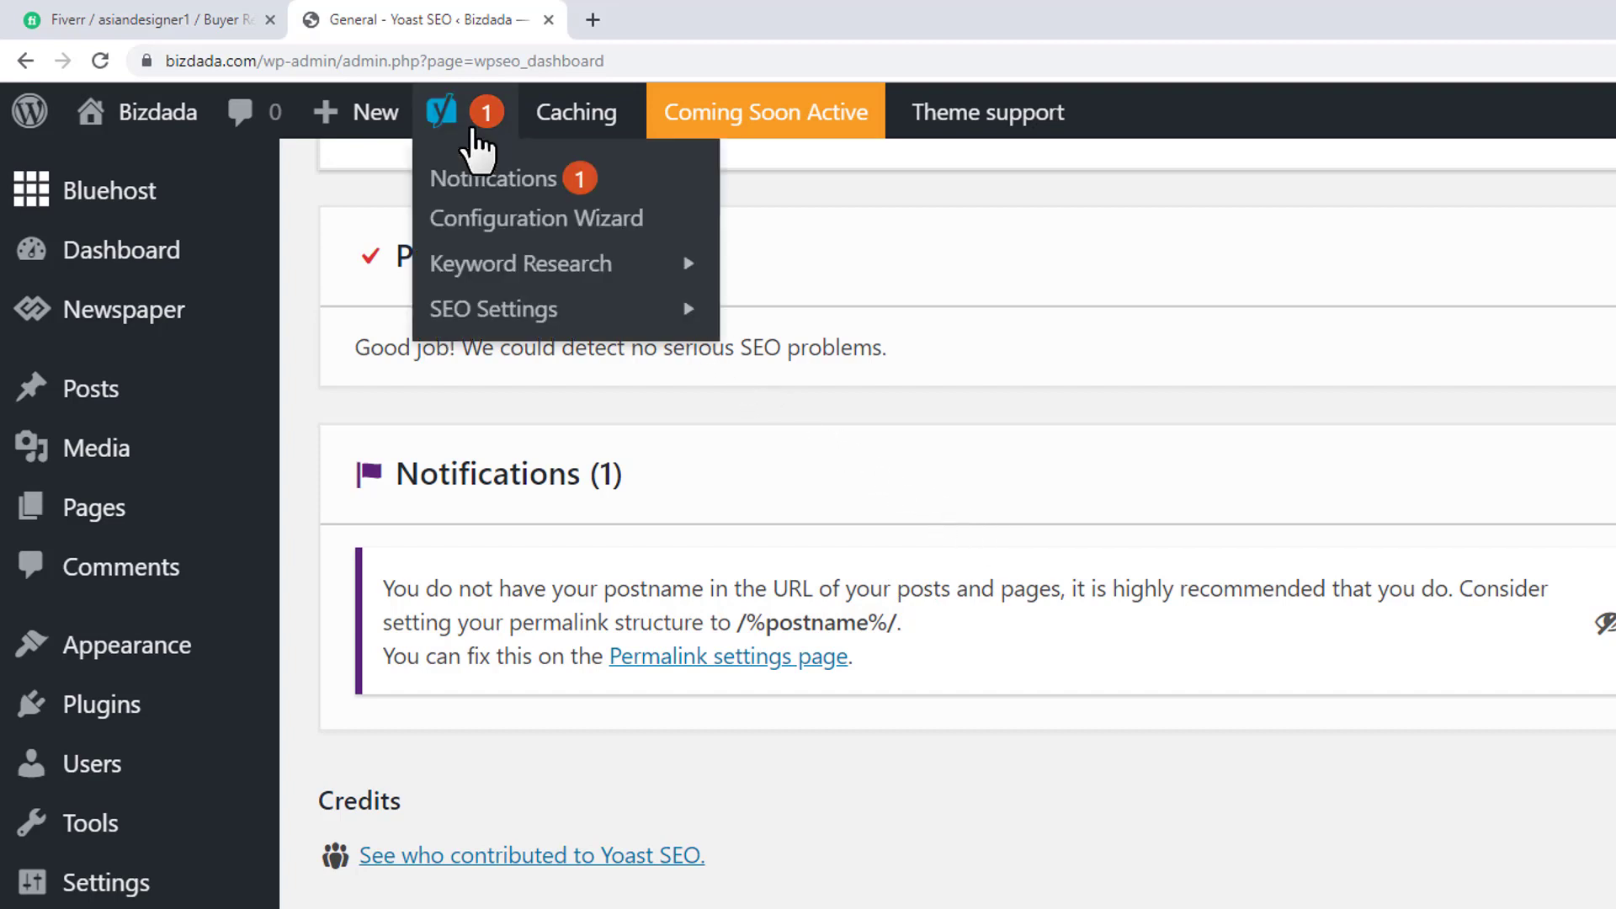
pyautogui.click(665, 225)
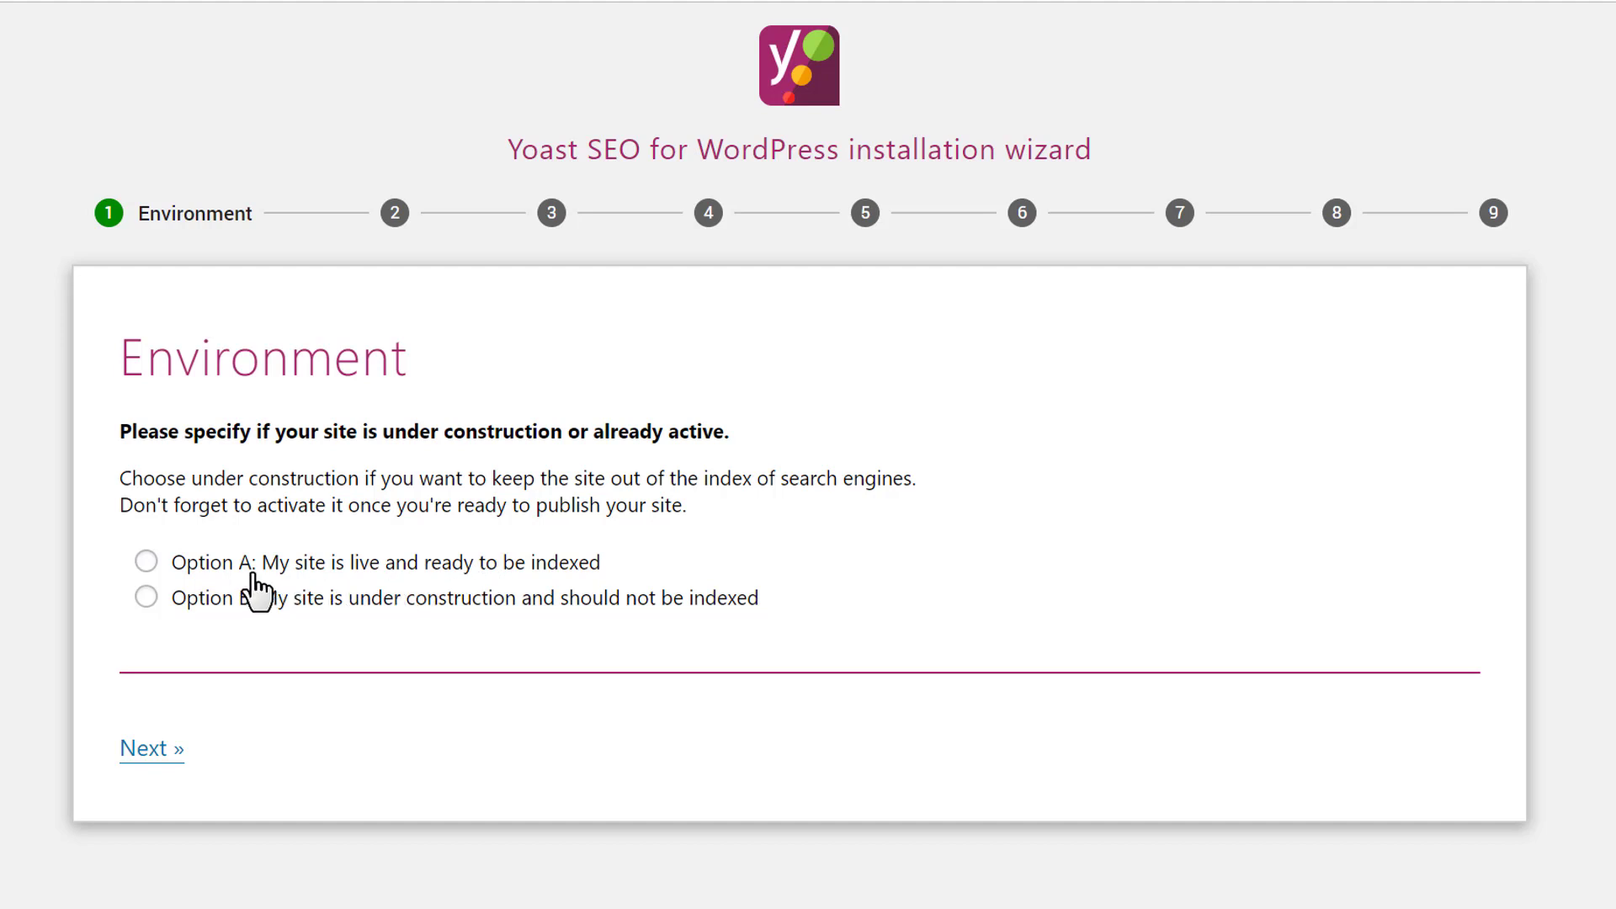
pyautogui.click(146, 562)
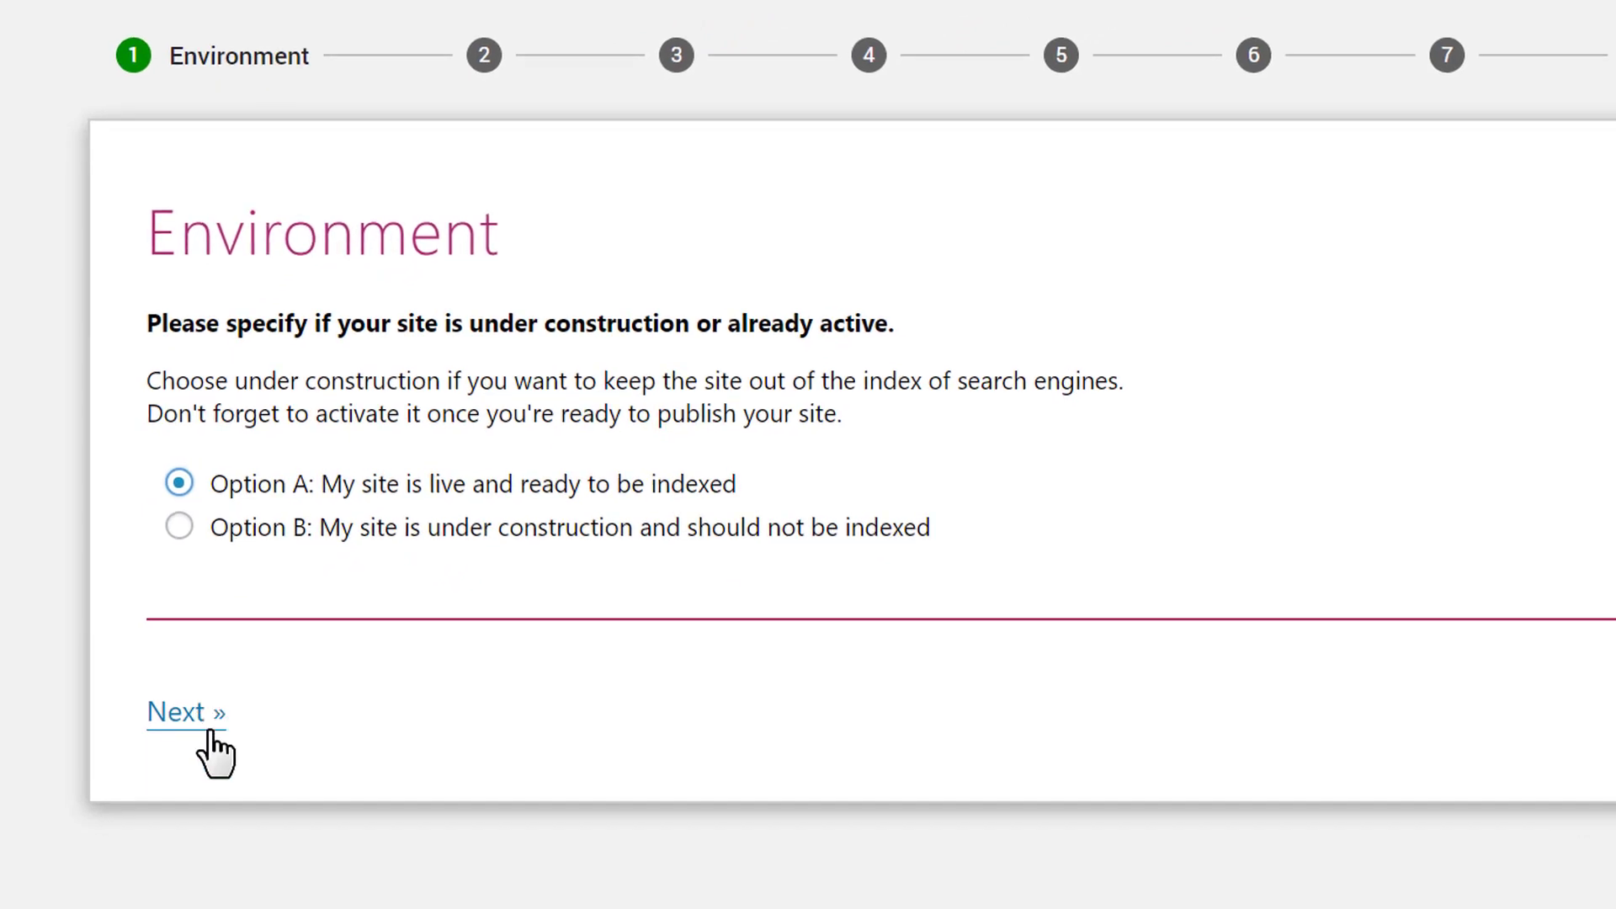
pyautogui.click(211, 730)
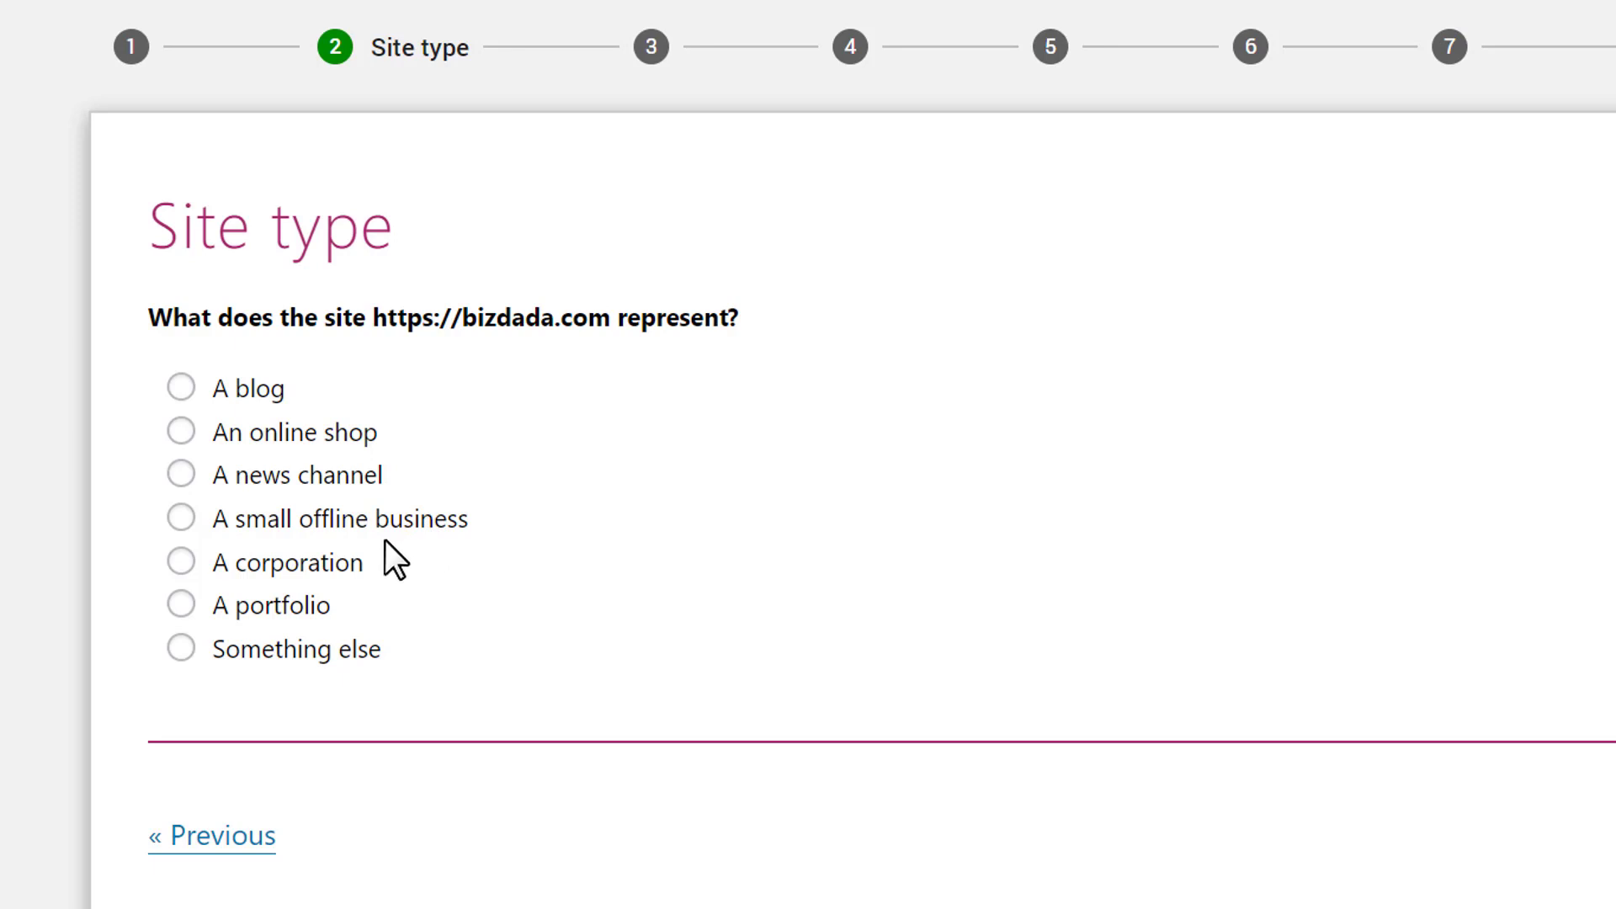
pyautogui.click(231, 404)
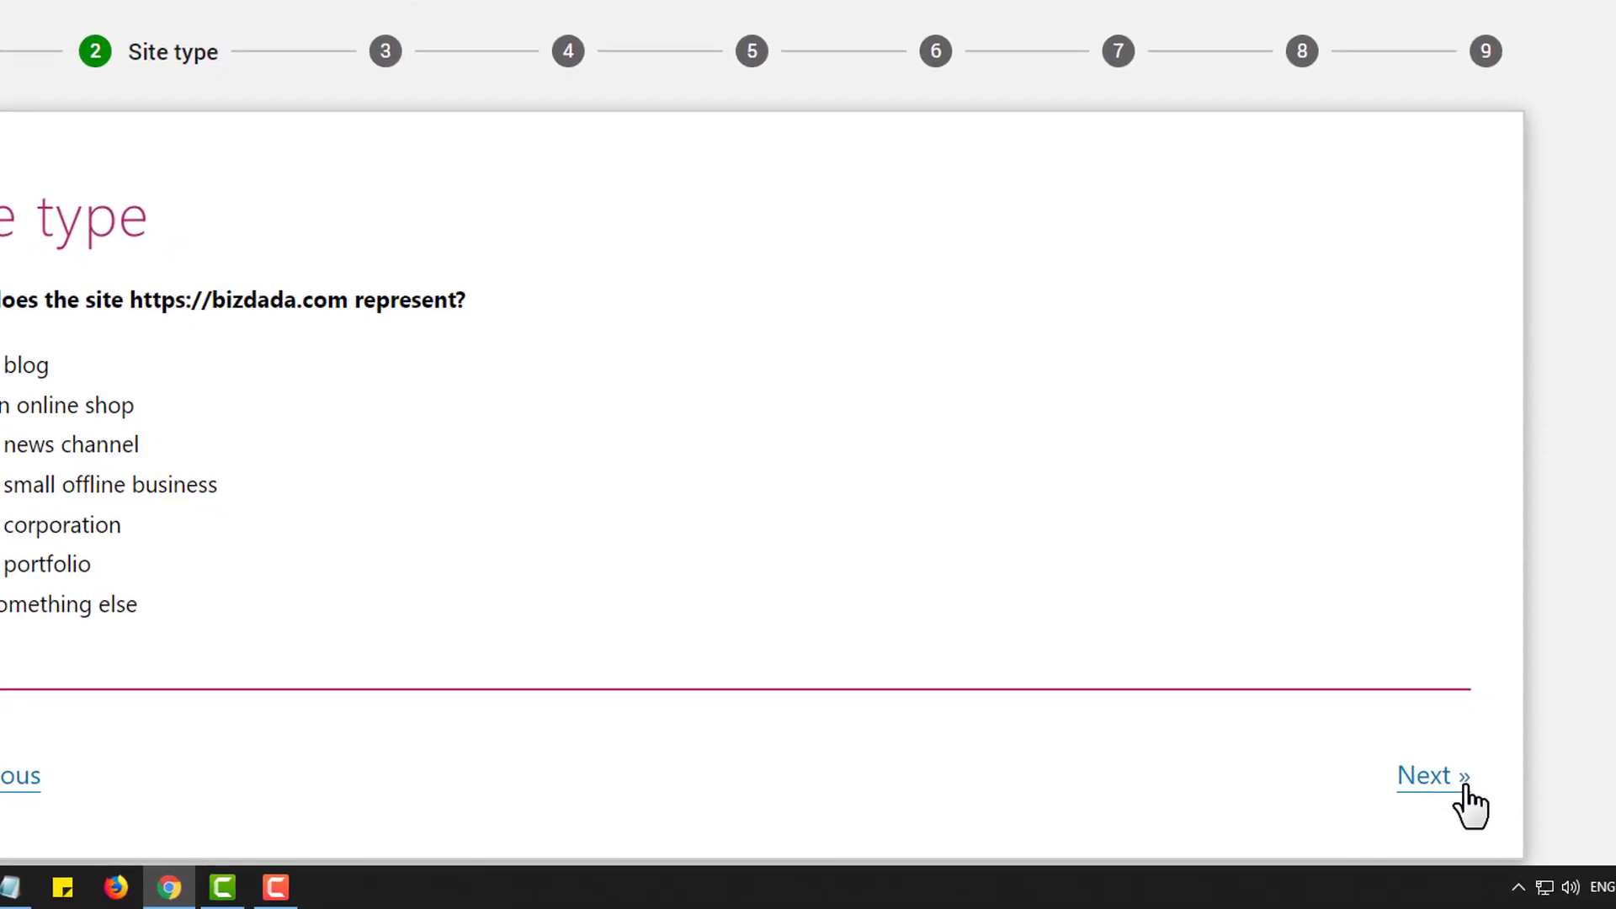
pyautogui.click(1465, 790)
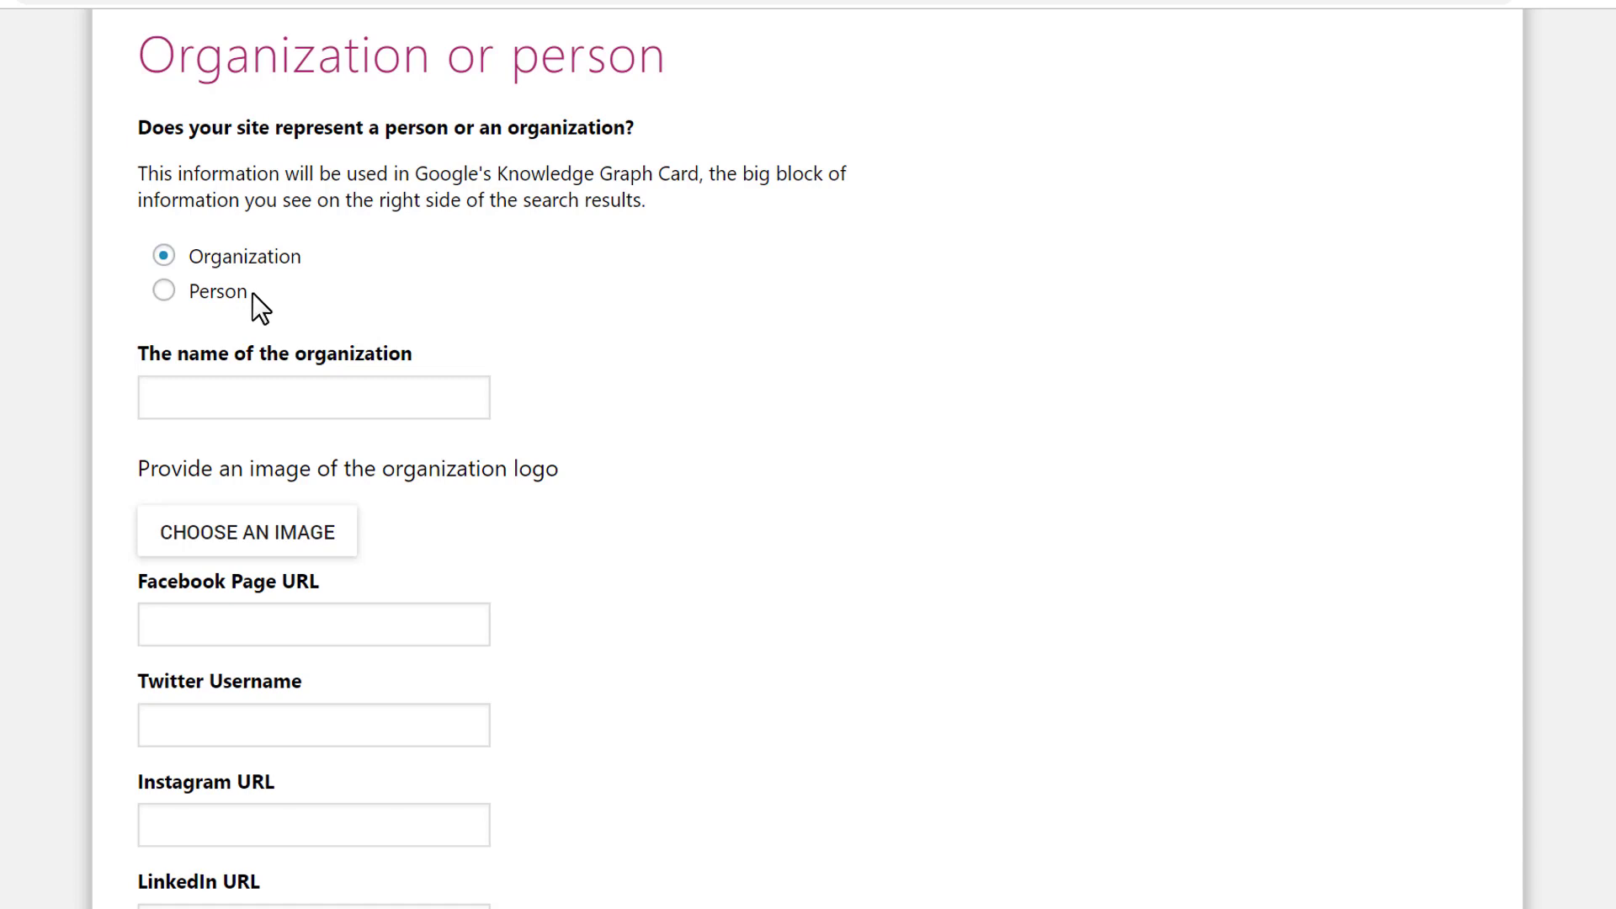
# Set the site to represent a person, choose the existing WordPress user as that person, and continue the wizard
pyautogui.click(204, 296)
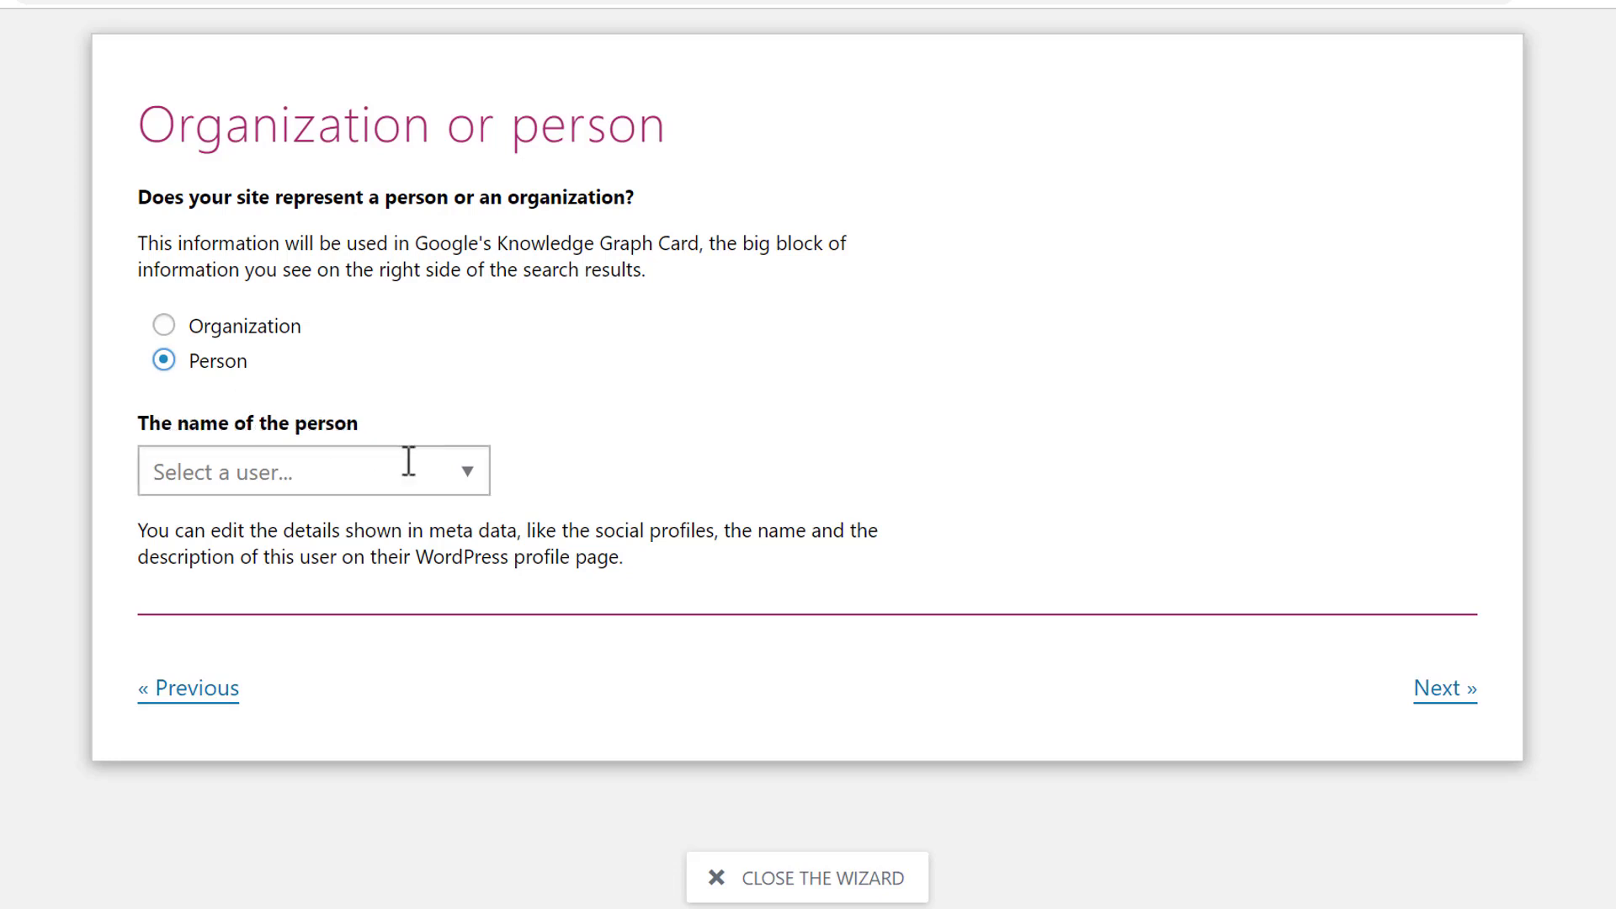
pyautogui.click(467, 473)
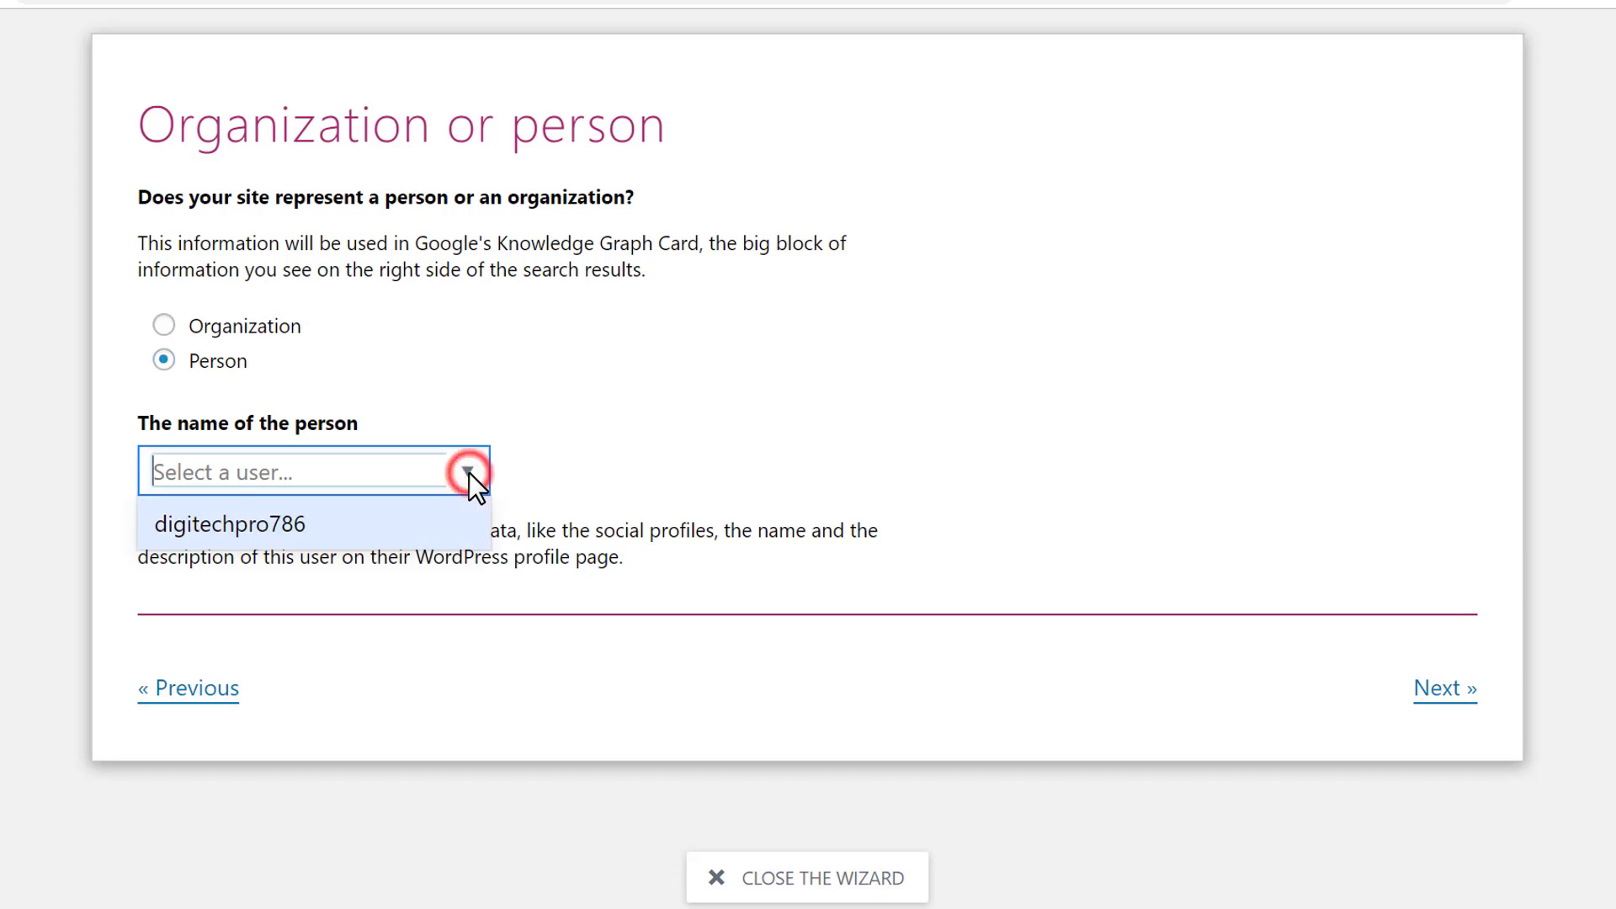
pyautogui.click(335, 526)
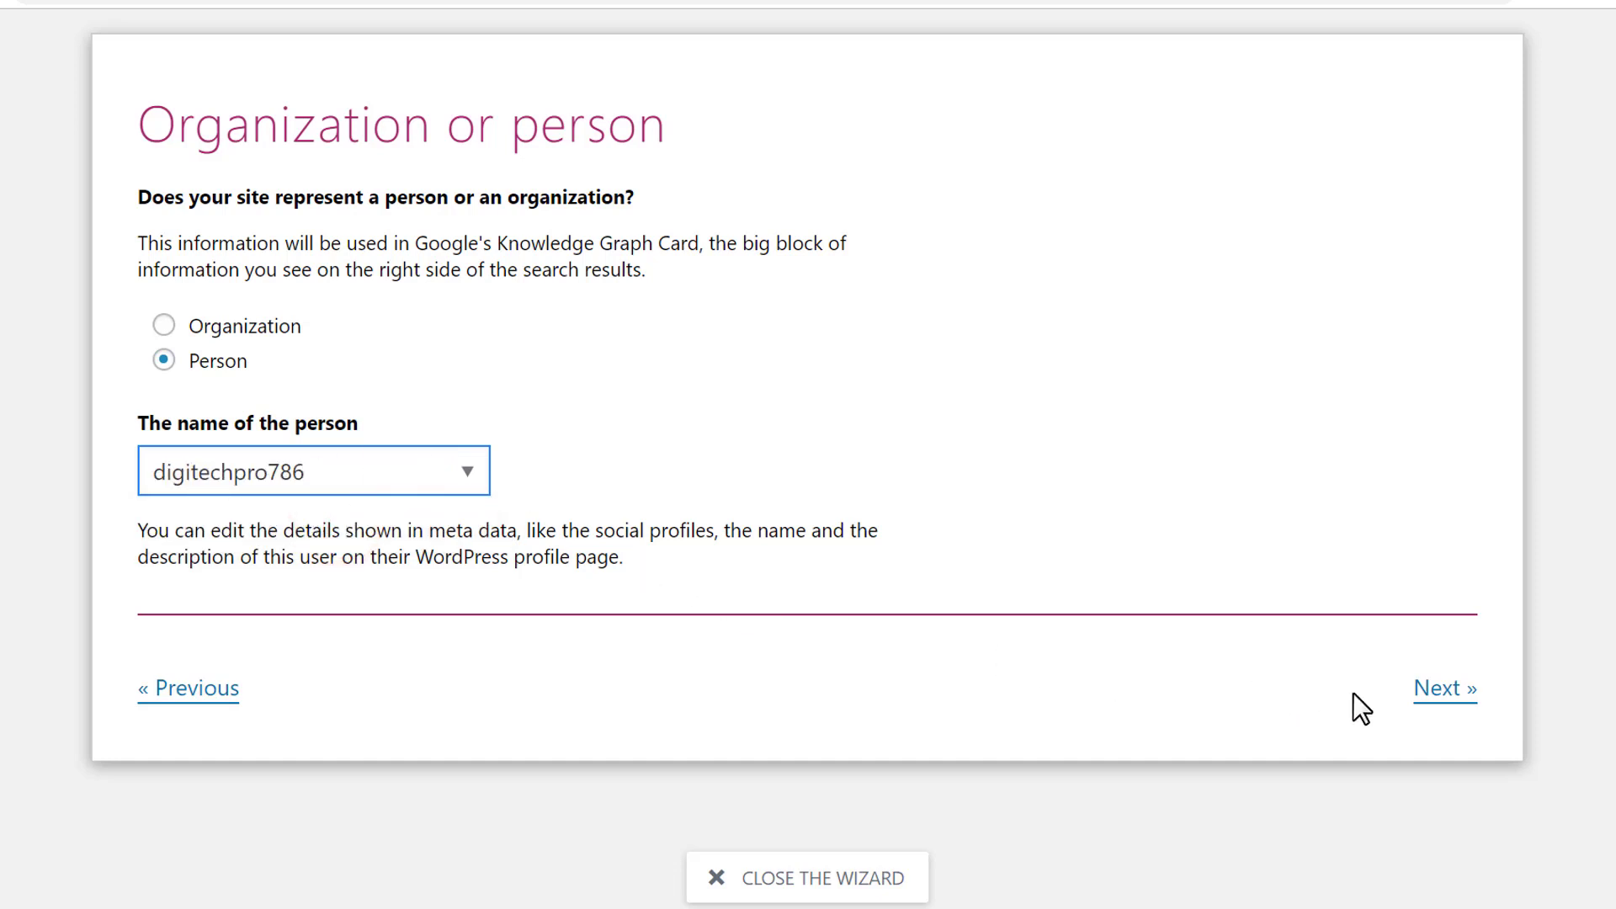
pyautogui.click(1441, 698)
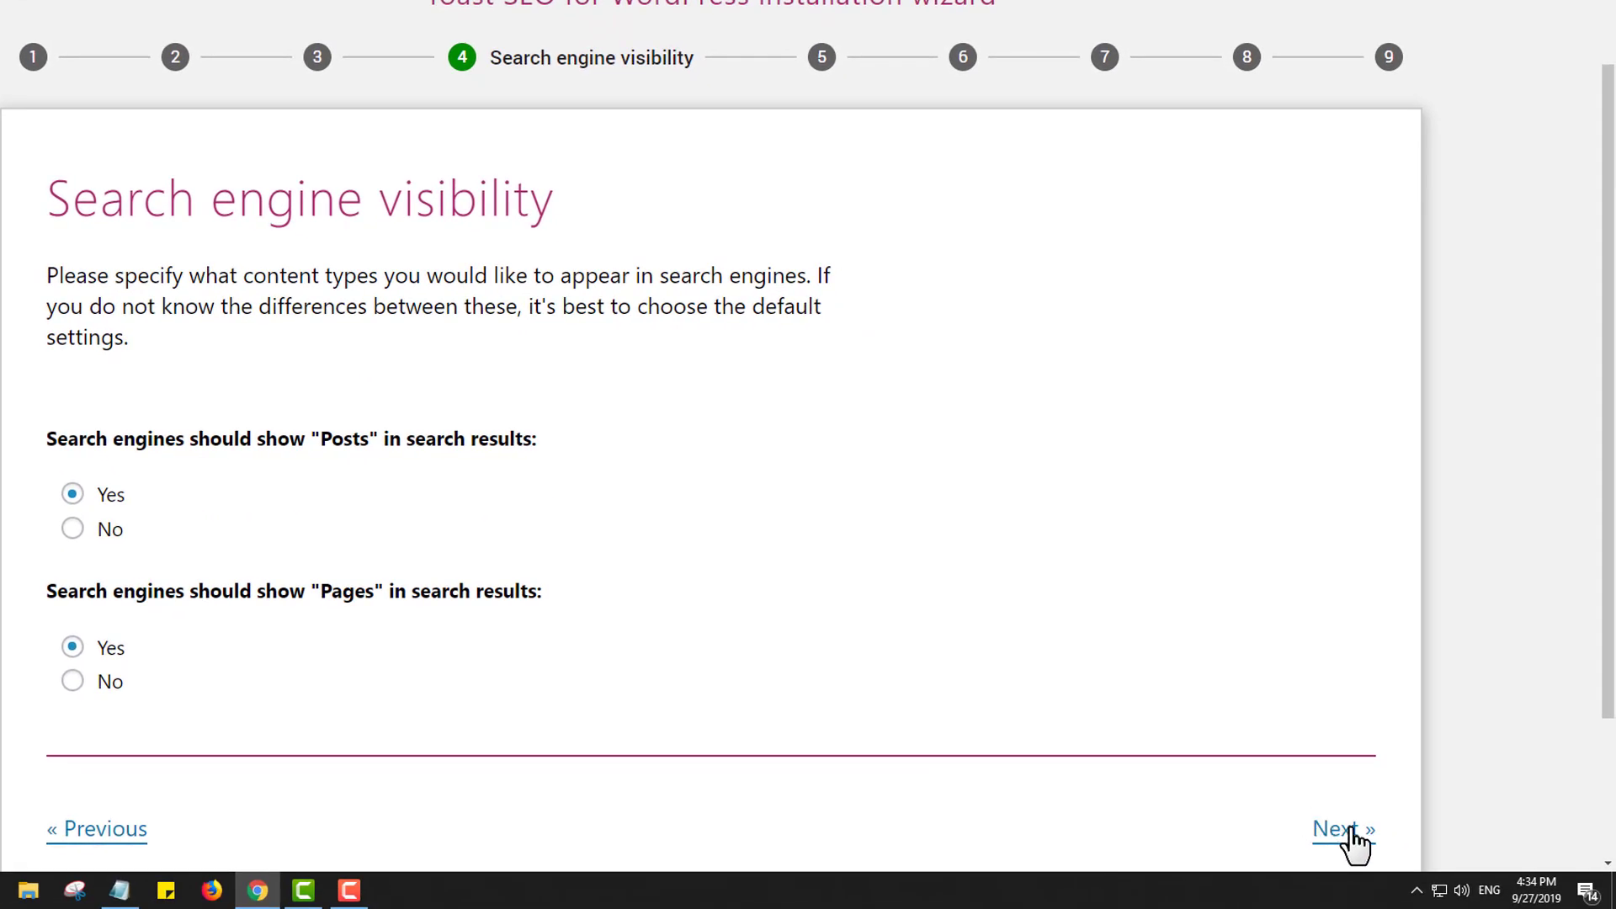
# Accept the default search engine visibility and the No option for multiple authors, continuing to the title settings
pyautogui.click(1343, 829)
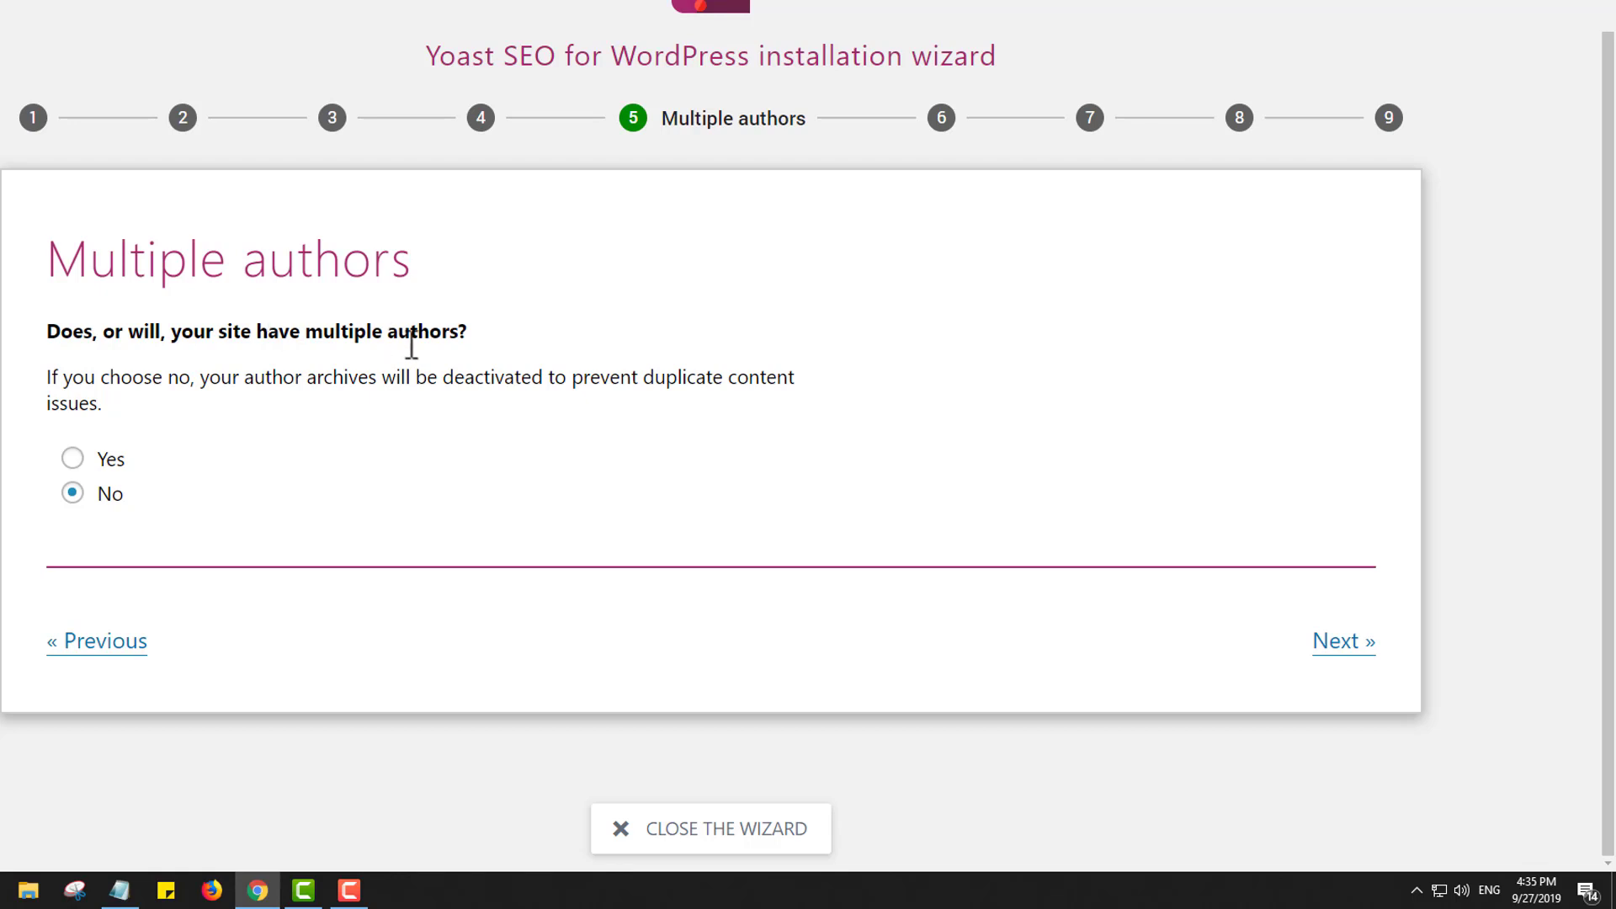
pyautogui.click(1354, 648)
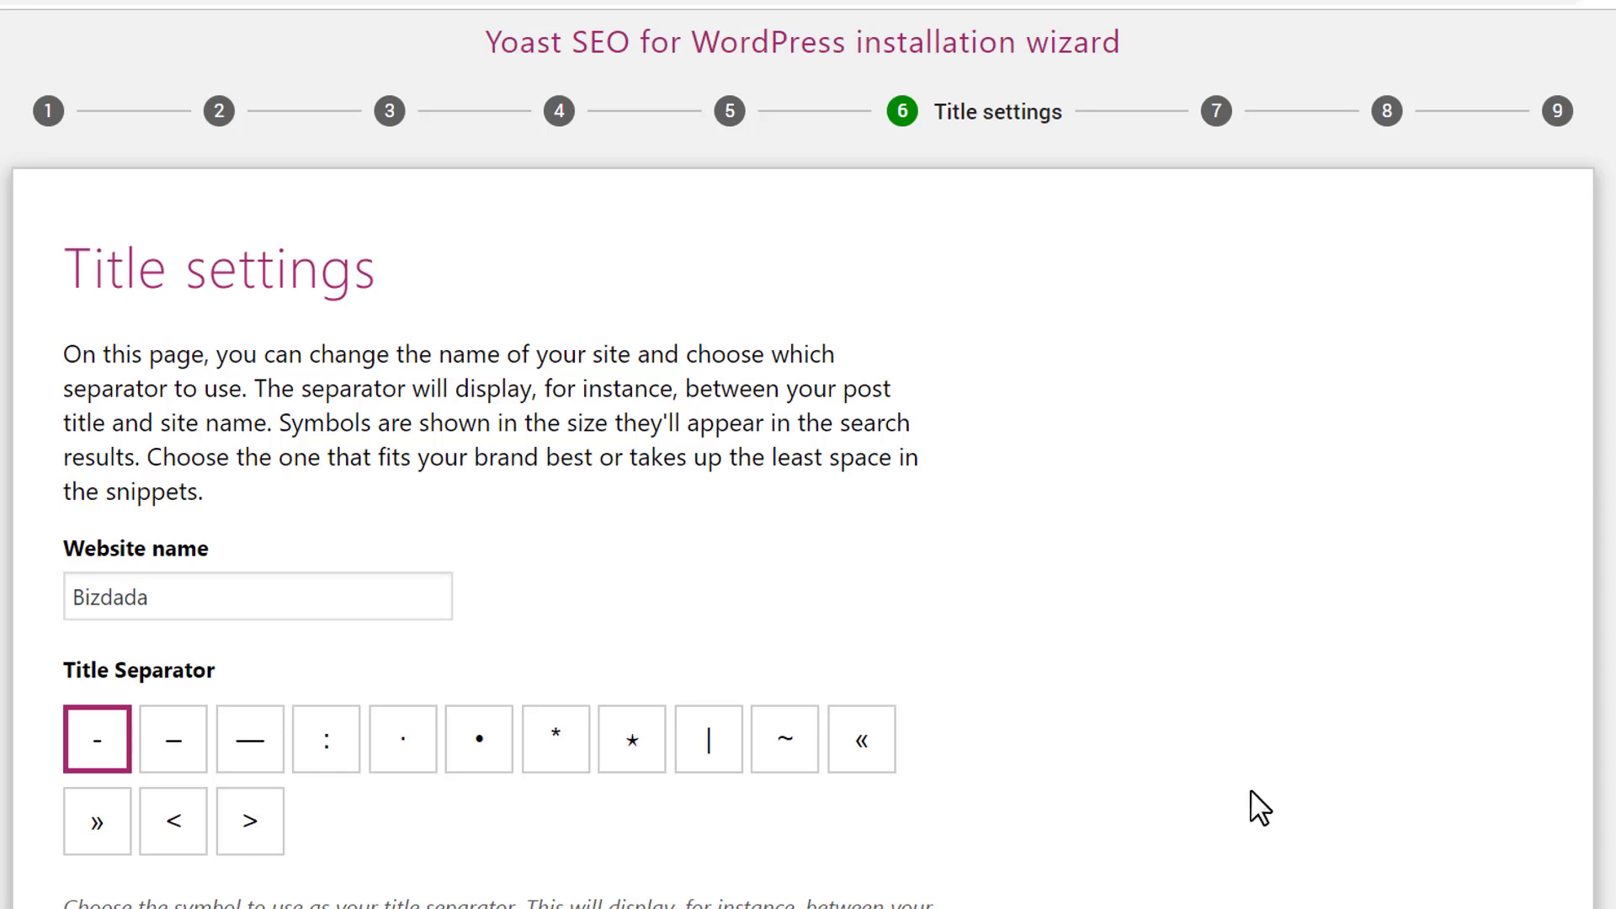
pyautogui.scroll(-1, 566, 619)
pyautogui.scroll(-1, 567, 615)
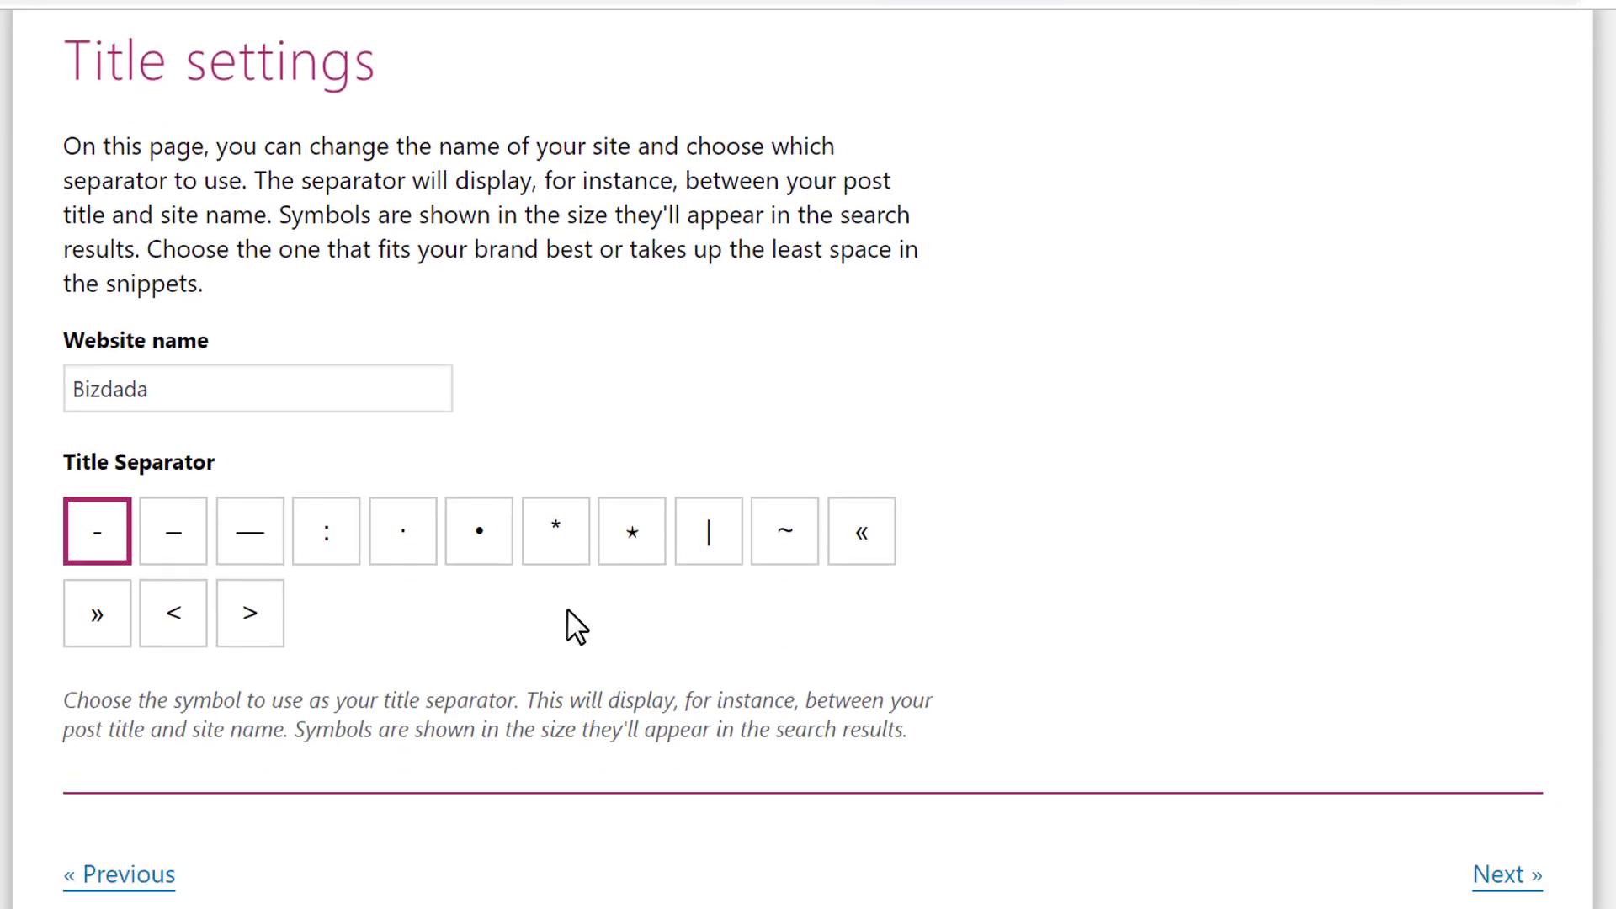
pyautogui.scroll(1, 567, 614)
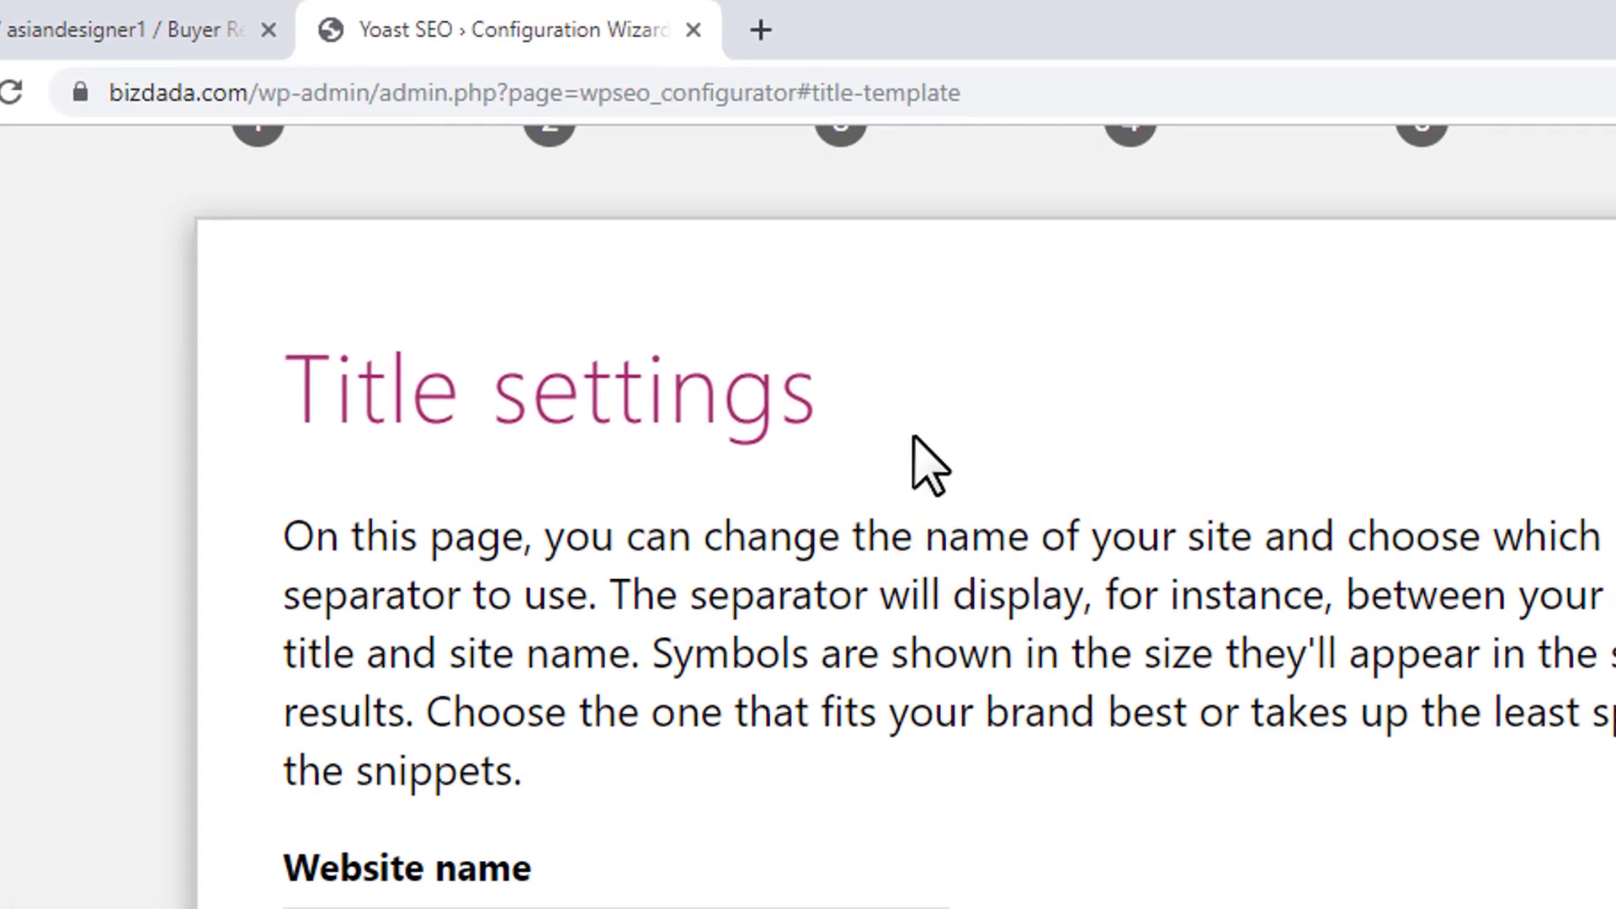
# Search Google for "techcrunch" in a separate browser tab to examine the title separator in its result, and close that tab
pyautogui.click(776, 31)
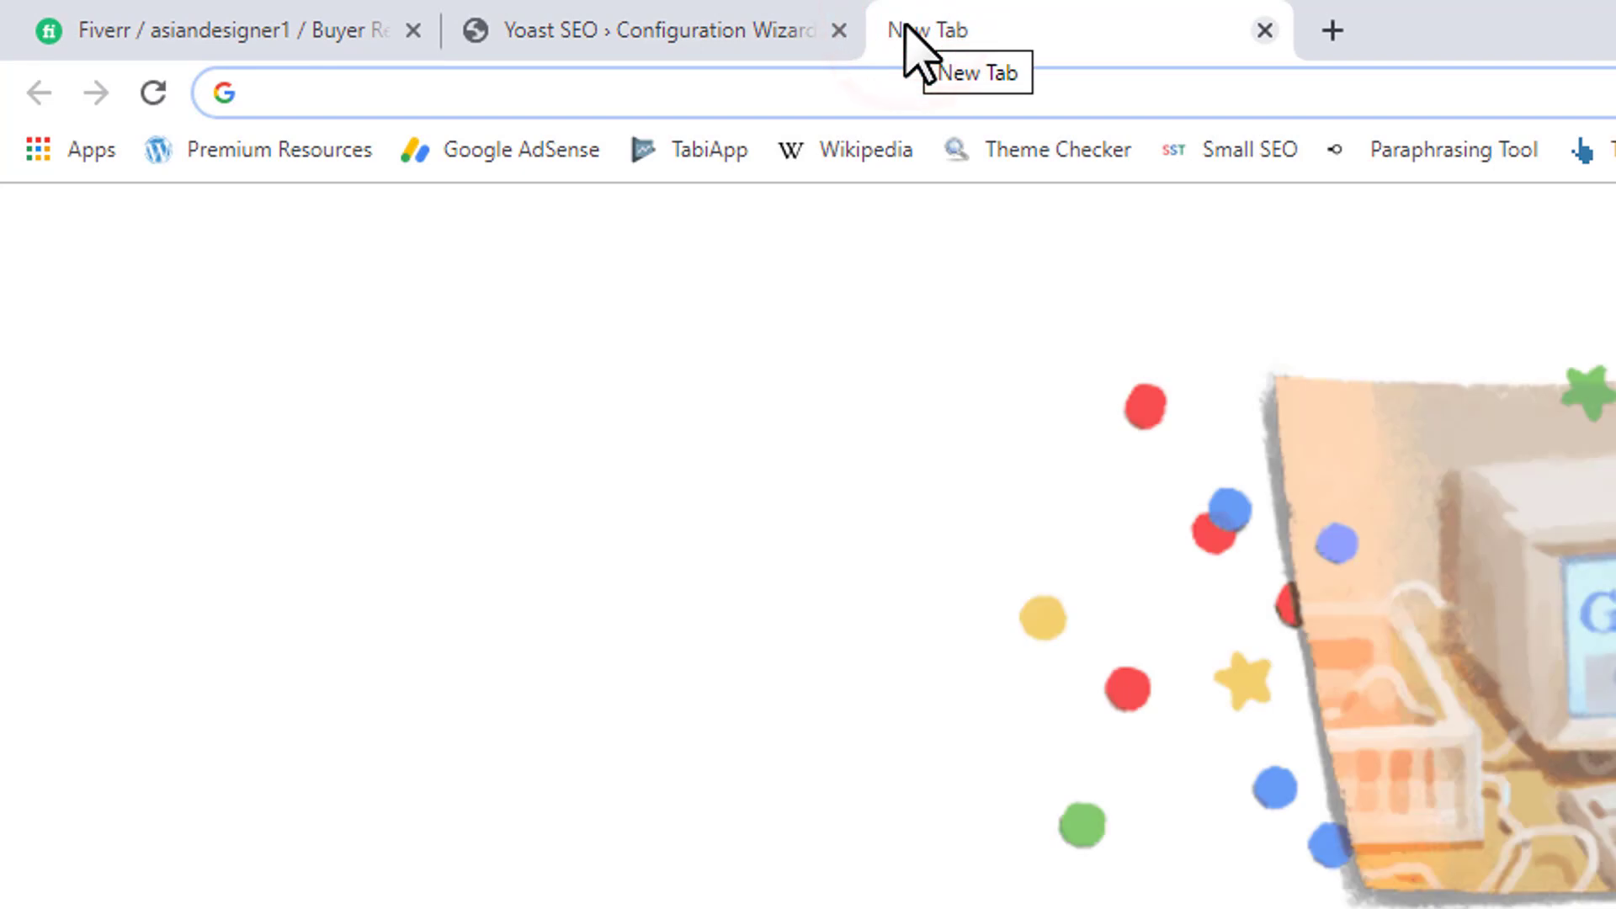
pyautogui.write('google.com')
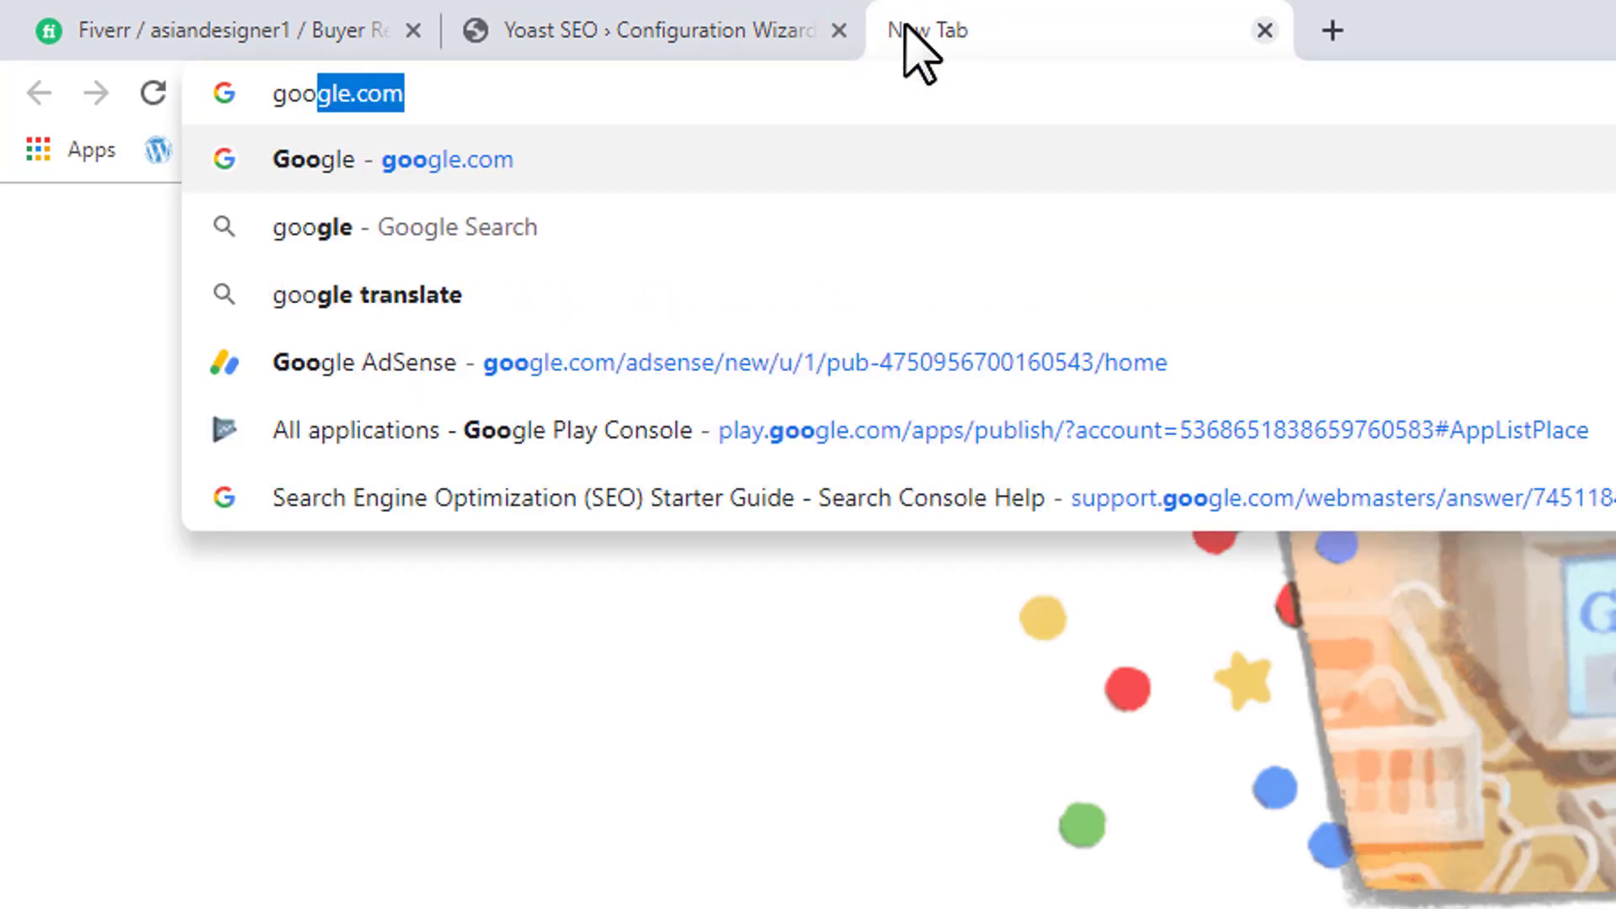
pyautogui.press('Return')
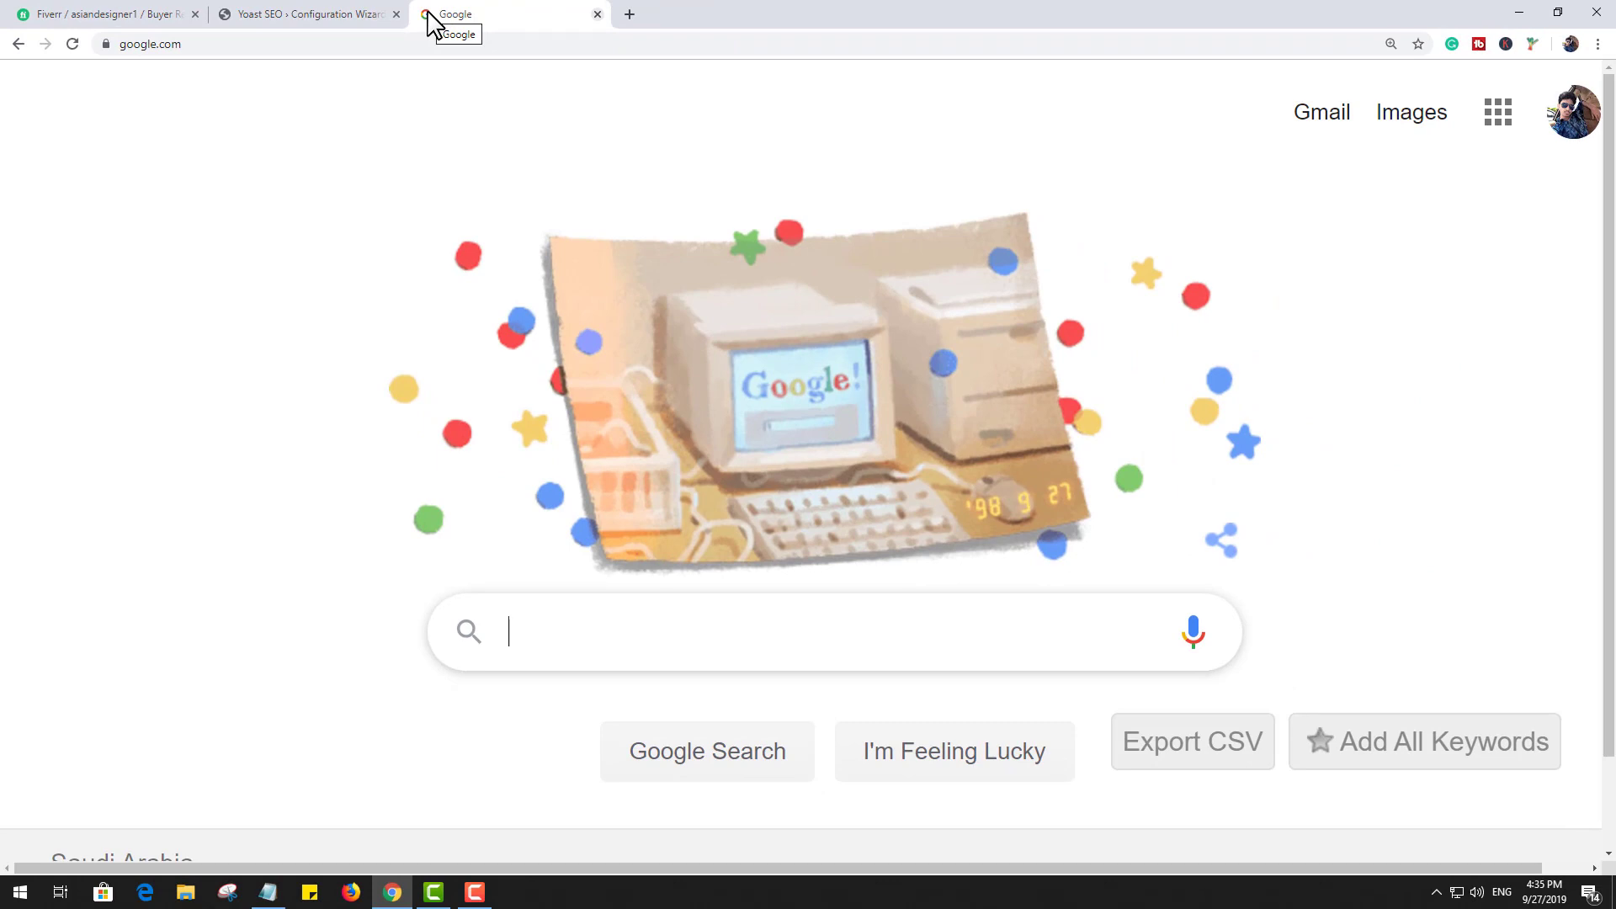
pyautogui.write('techcrunch')
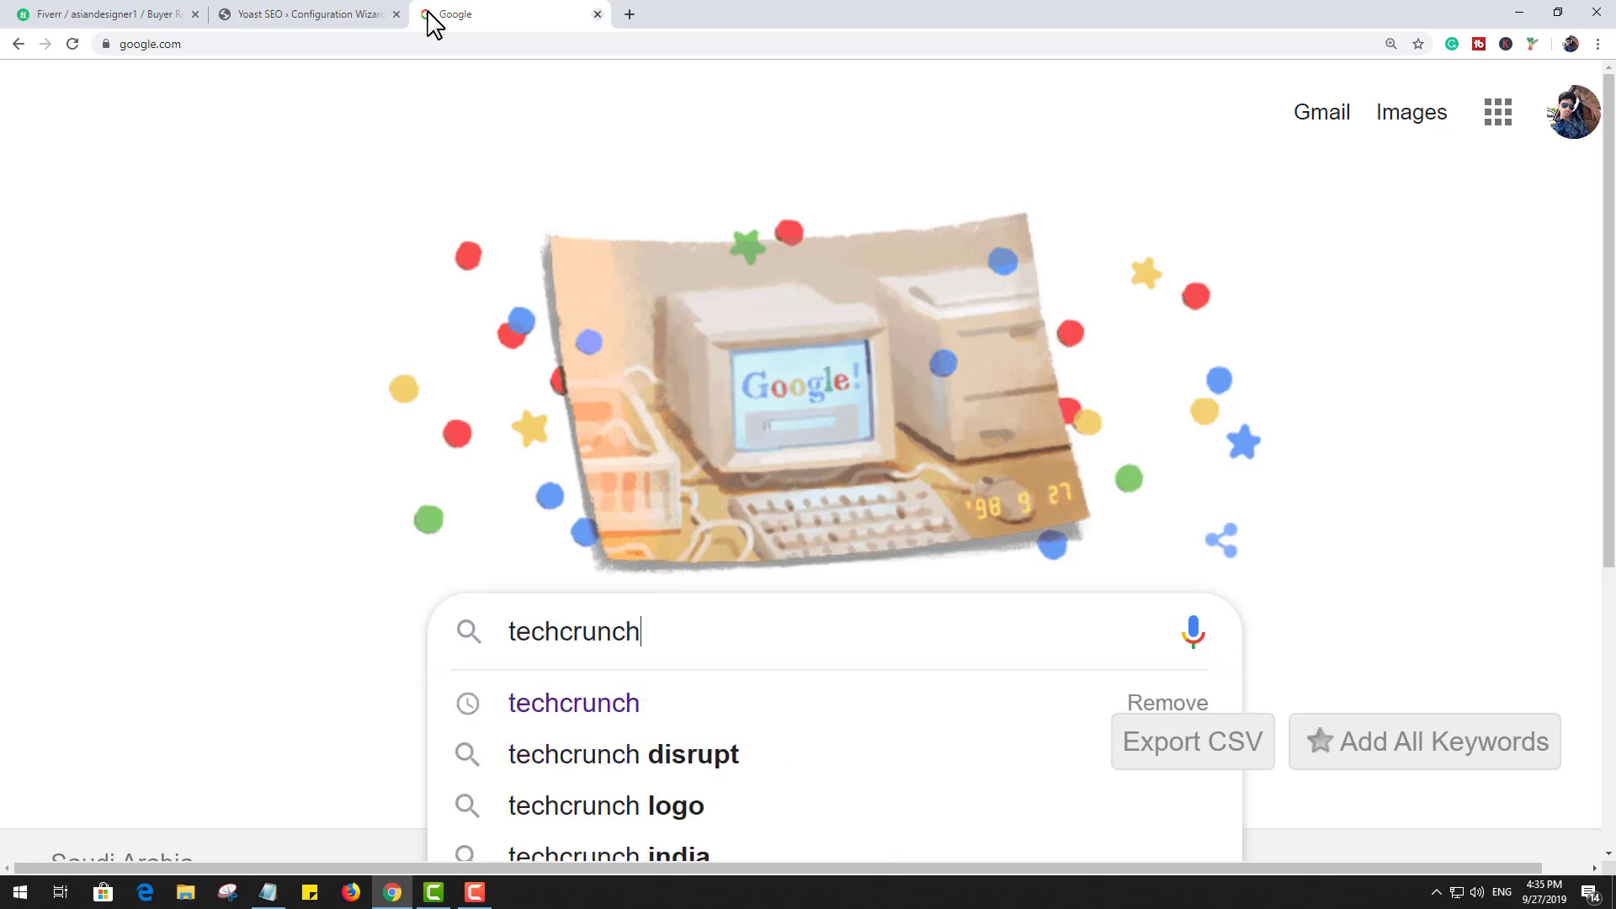
pyautogui.press('Return')
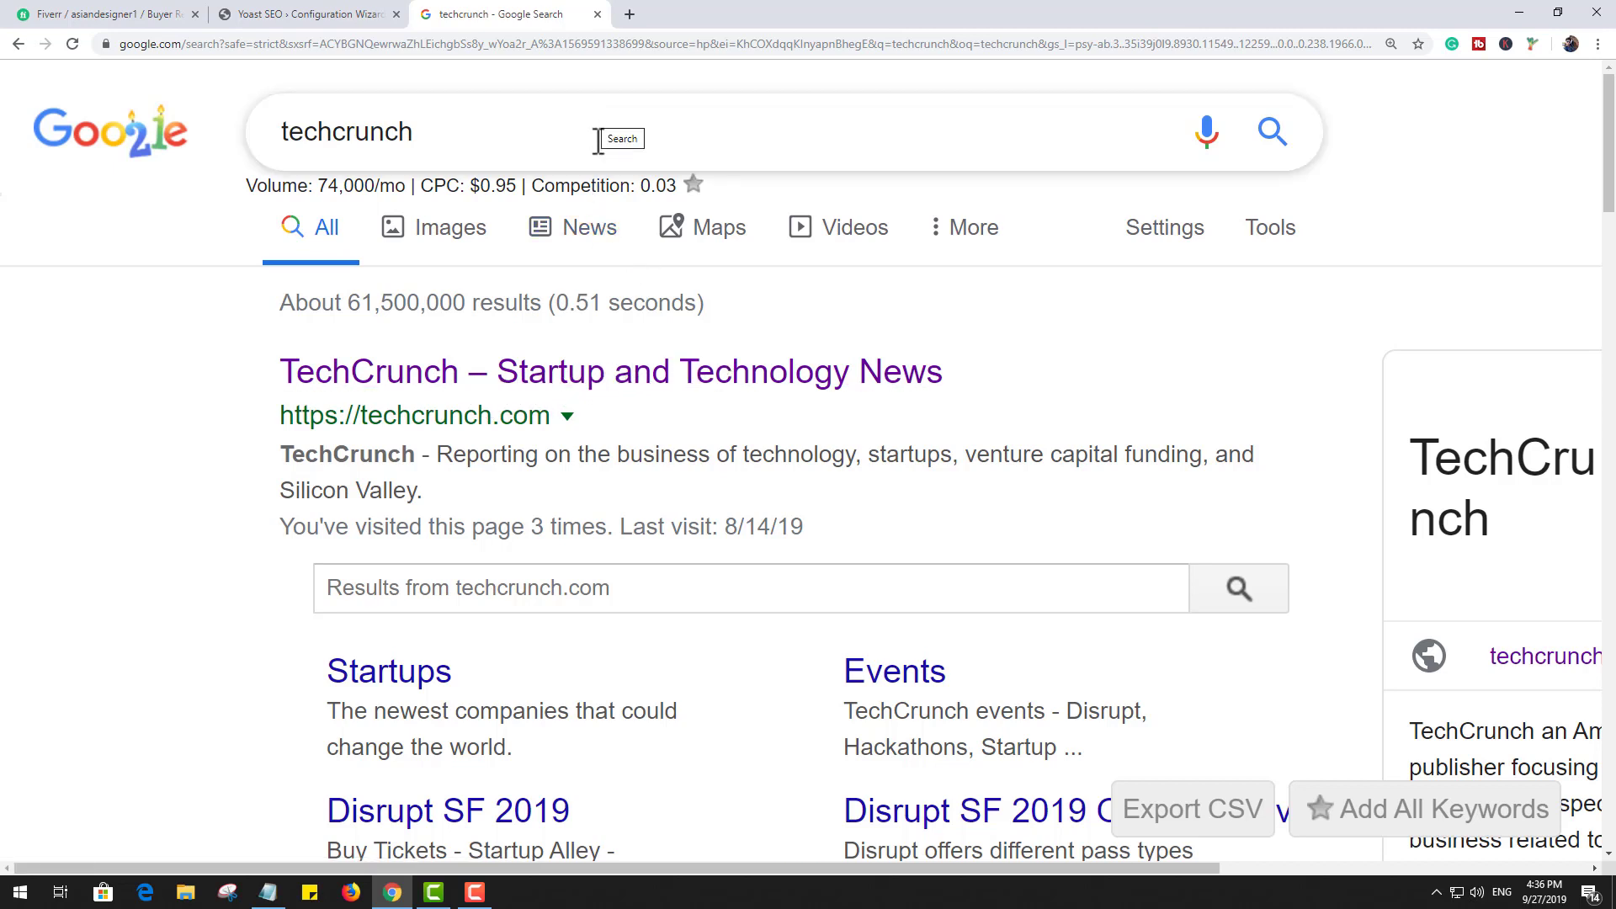
pyautogui.click(598, 15)
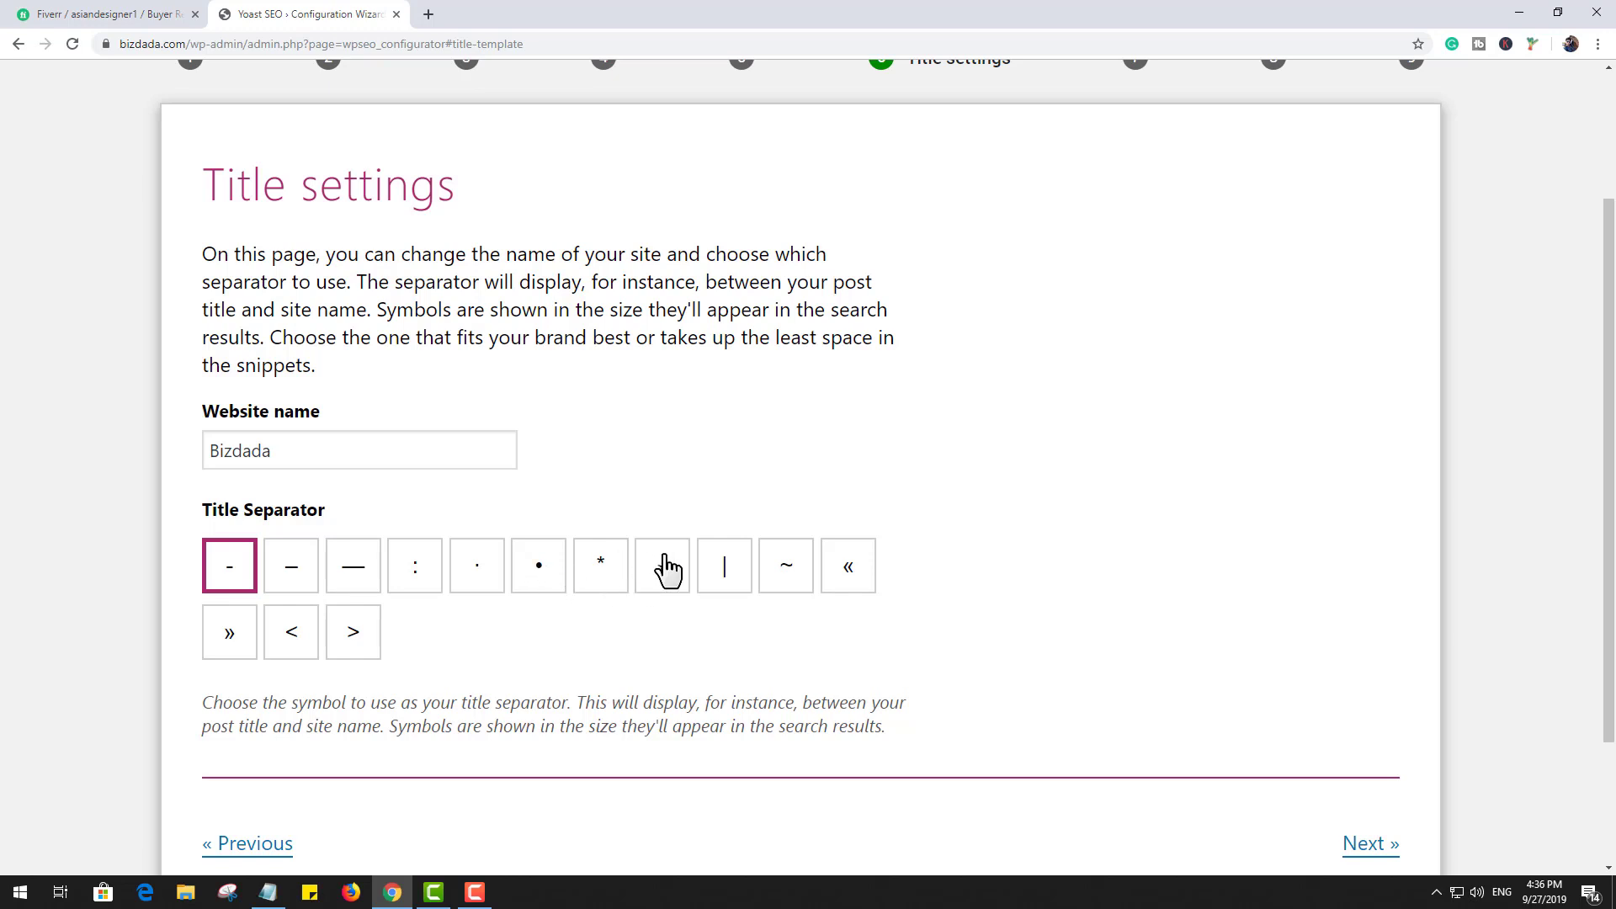
# Set the title separator to the vertical bar (|) in the wizard's title settings
pyautogui.click(734, 582)
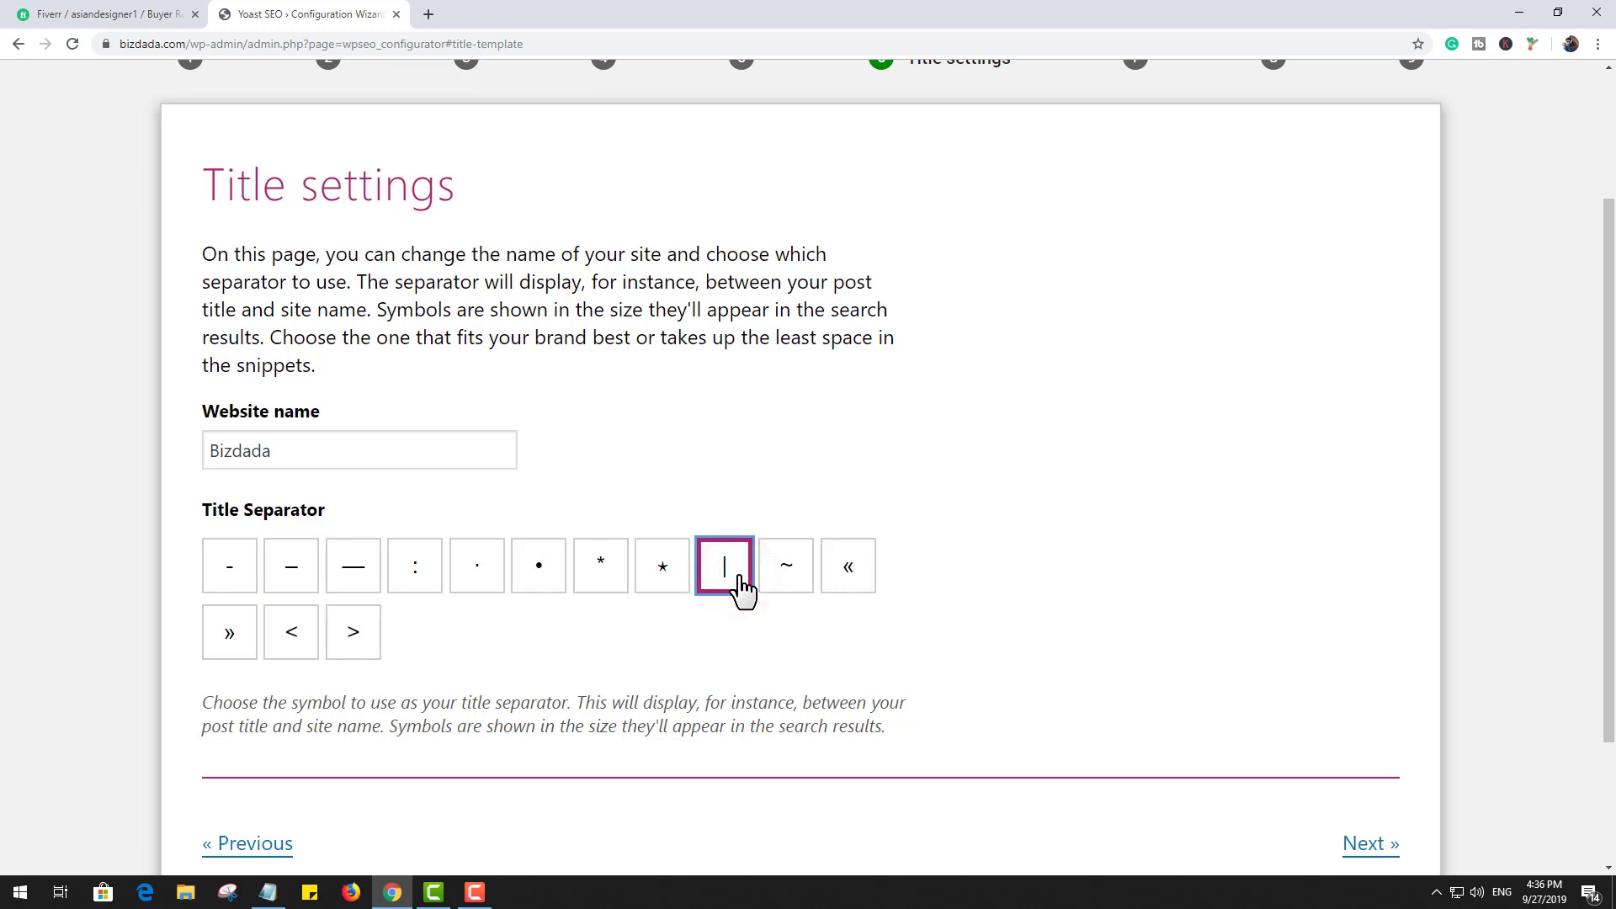
# Continue the wizard past the title settings and skip the newsletter sign-up
pyautogui.scroll(-2, 894, 599)
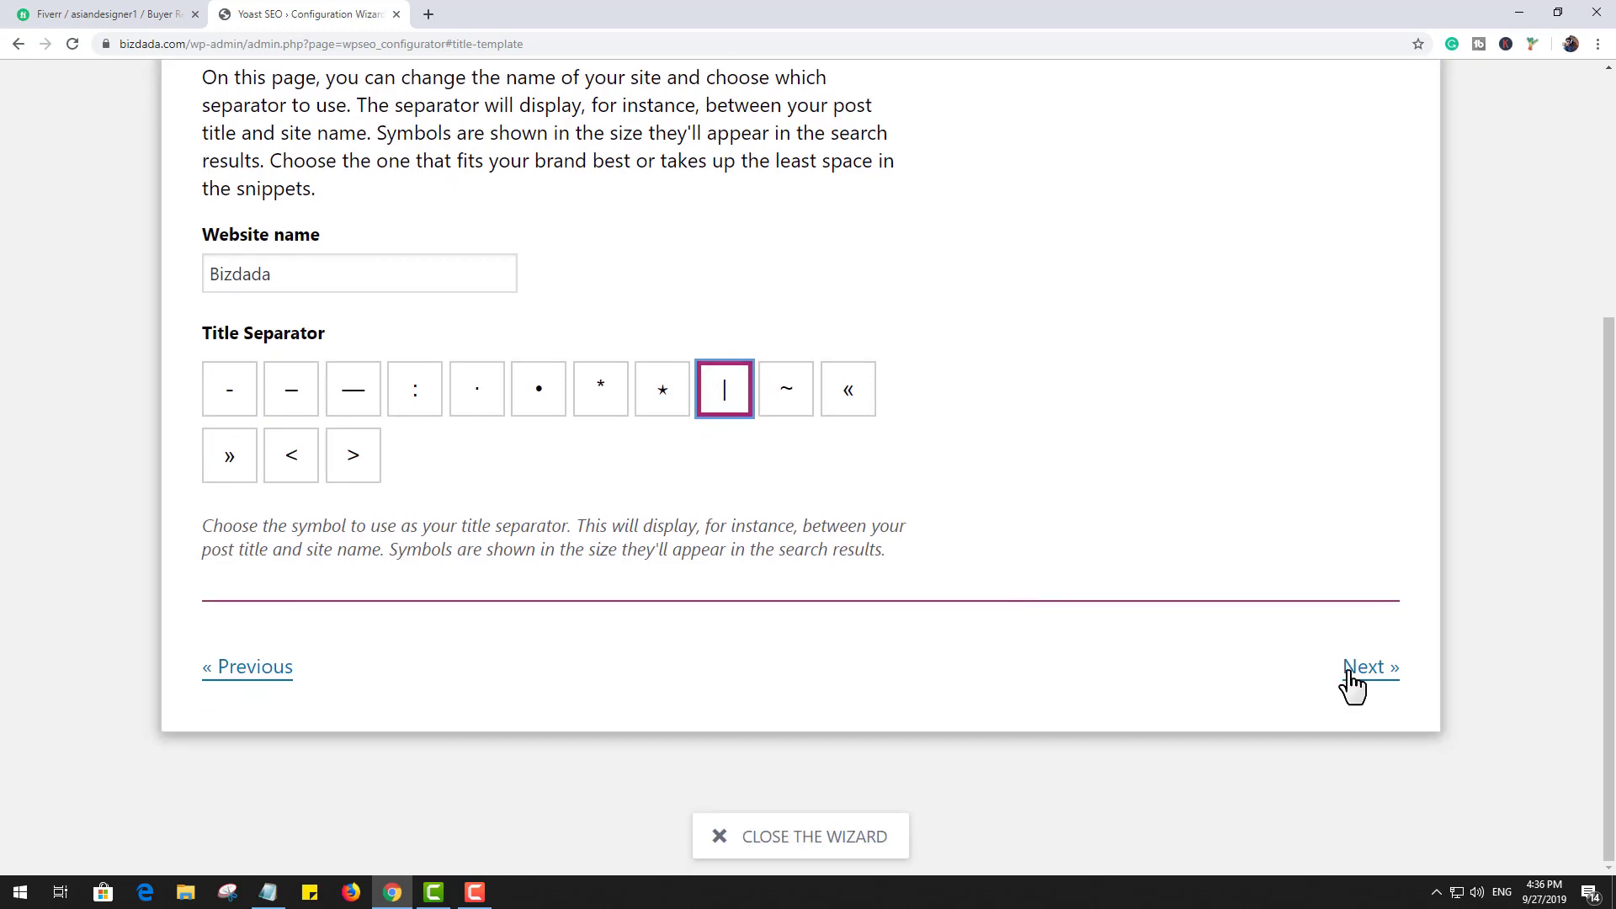
pyautogui.click(1377, 673)
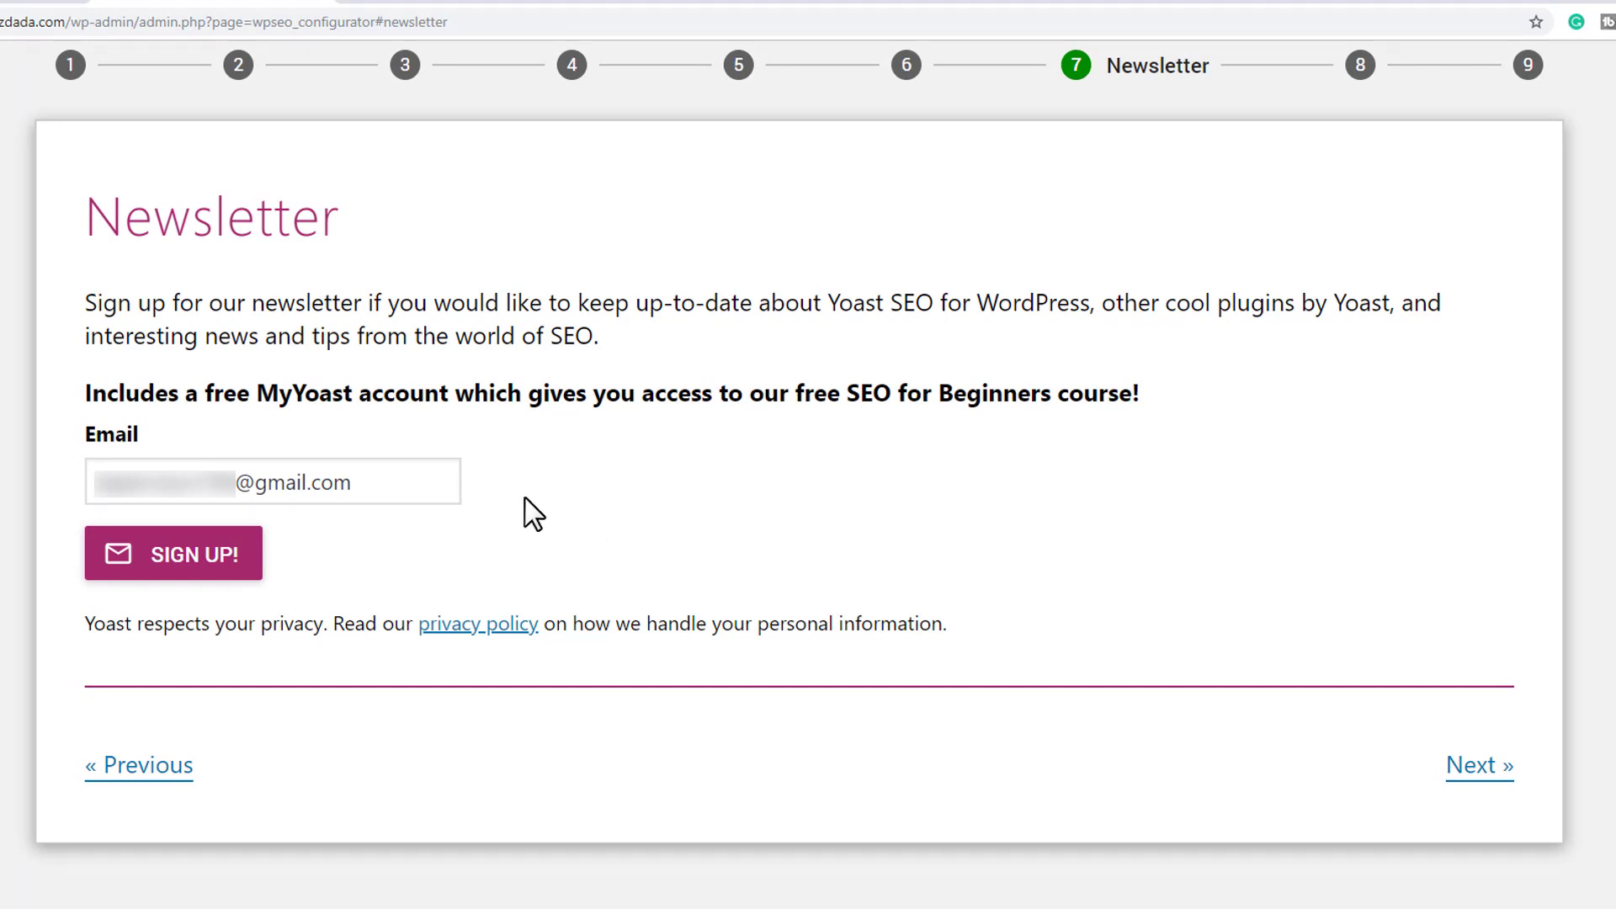
pyautogui.click(1475, 774)
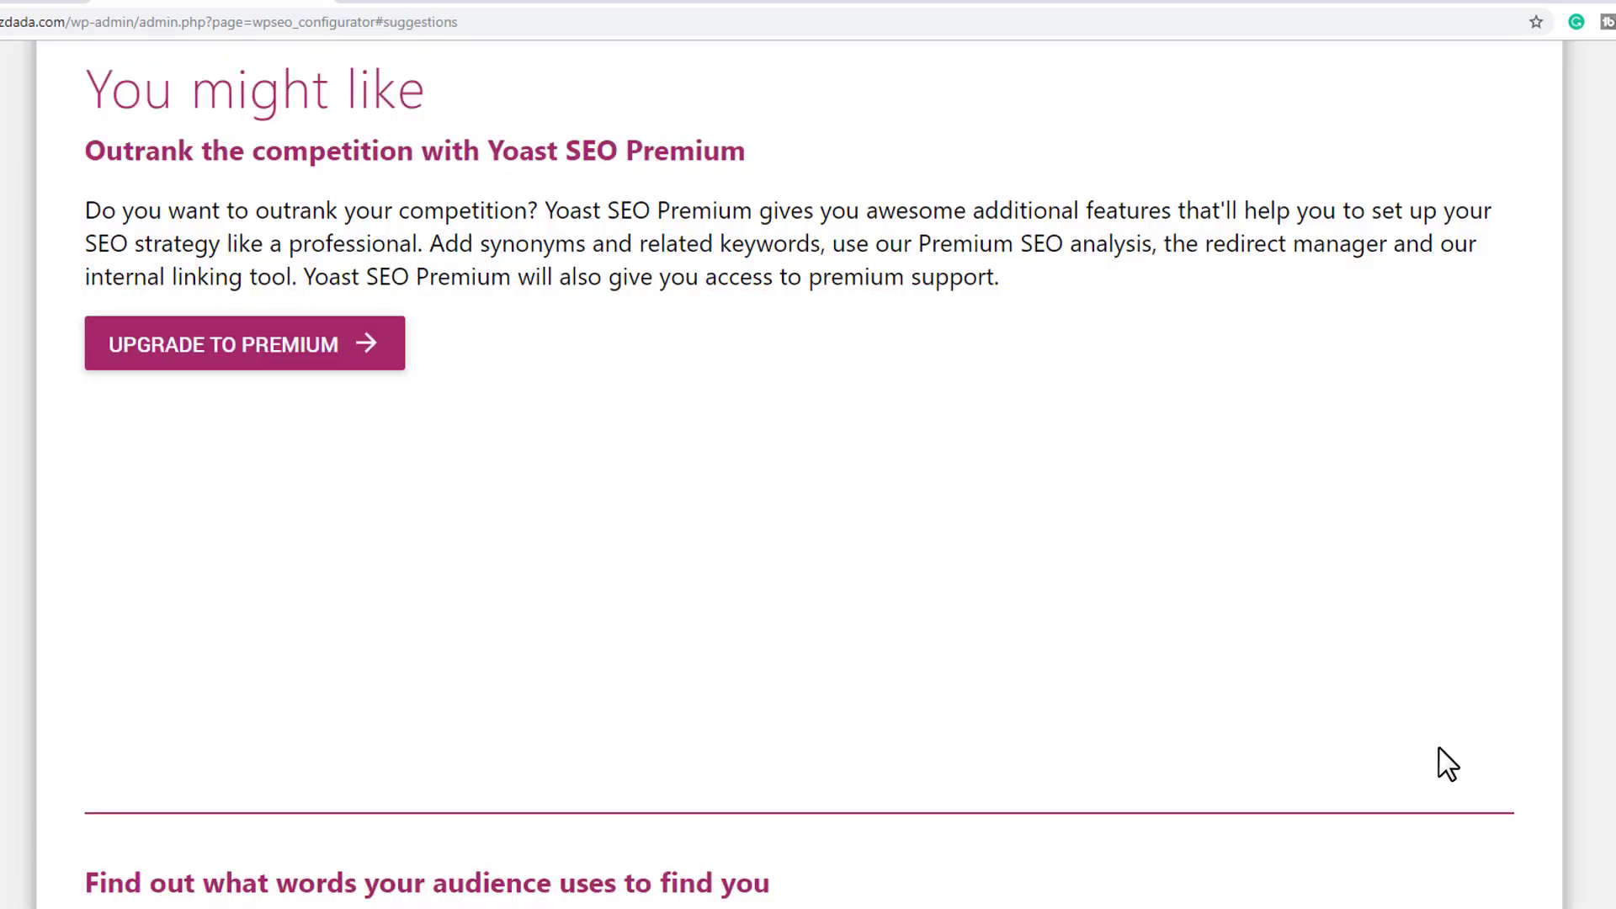
# Look through the Premium and training suggestions without choosing any, and continue to the wizard's final page
pyautogui.scroll(4, 1003, 641)
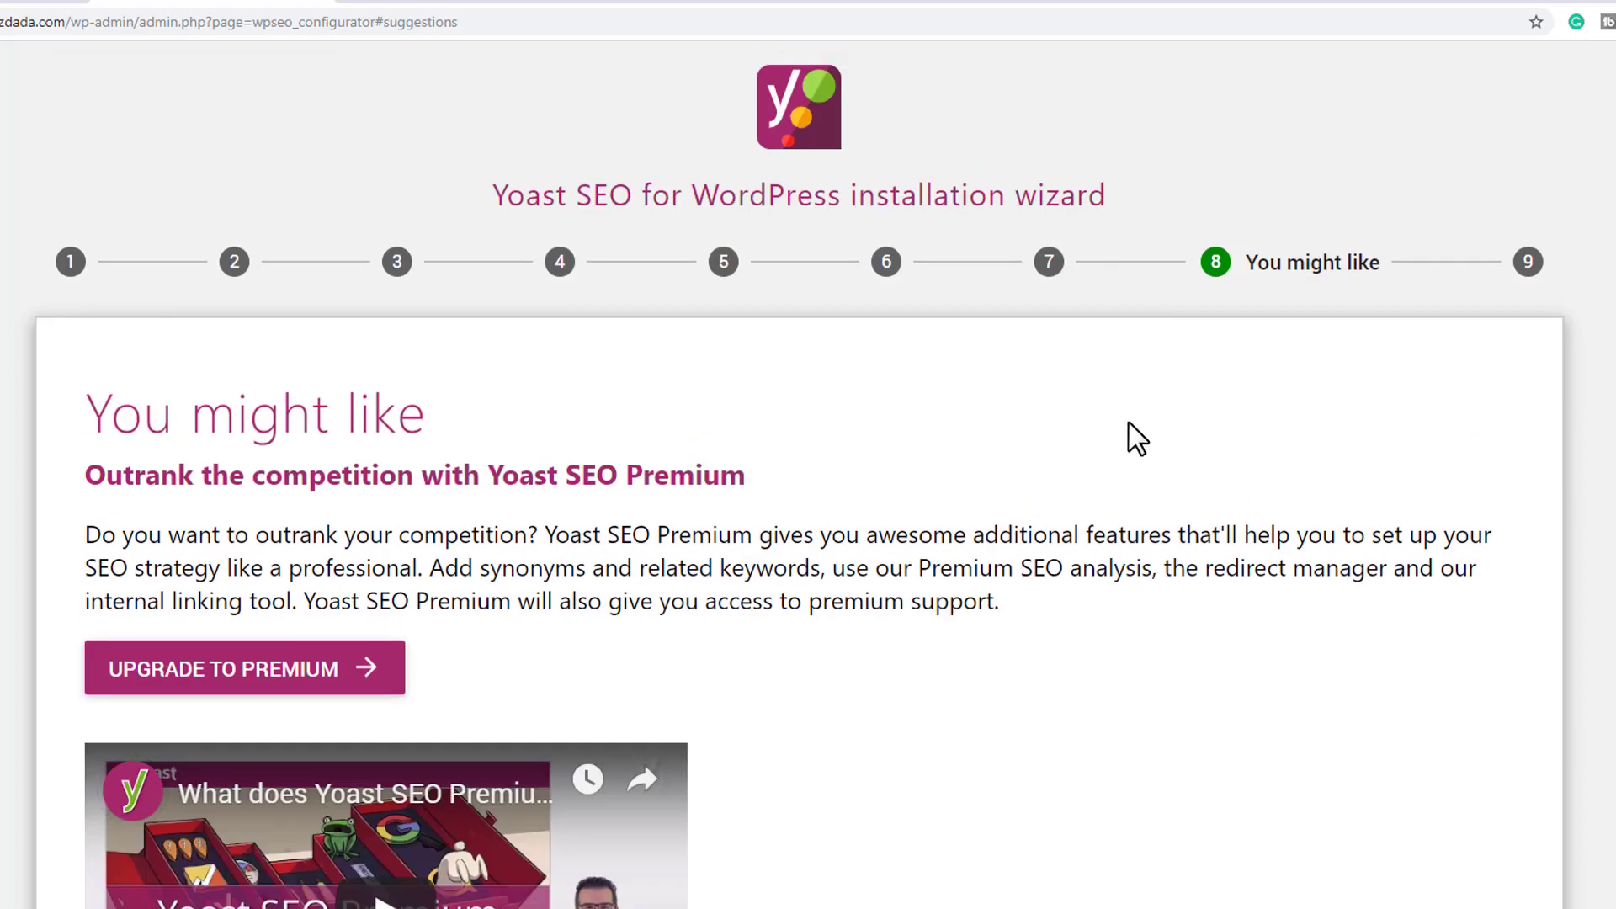
pyautogui.scroll(-5, 1158, 395)
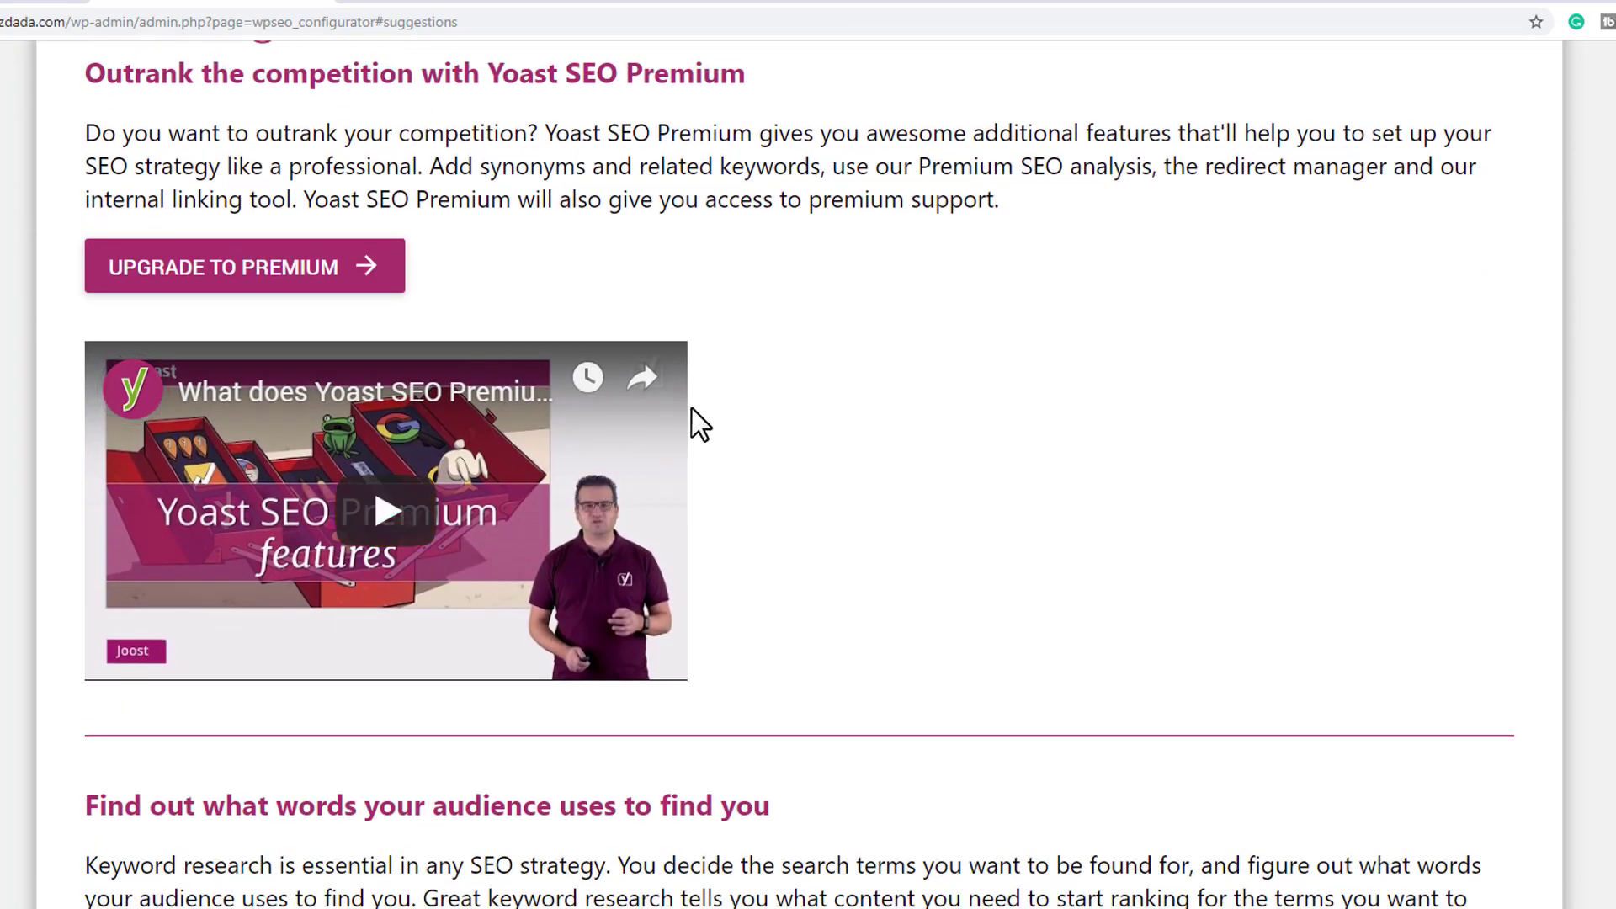
pyautogui.scroll(-4, 692, 409)
pyautogui.scroll(-15, 691, 409)
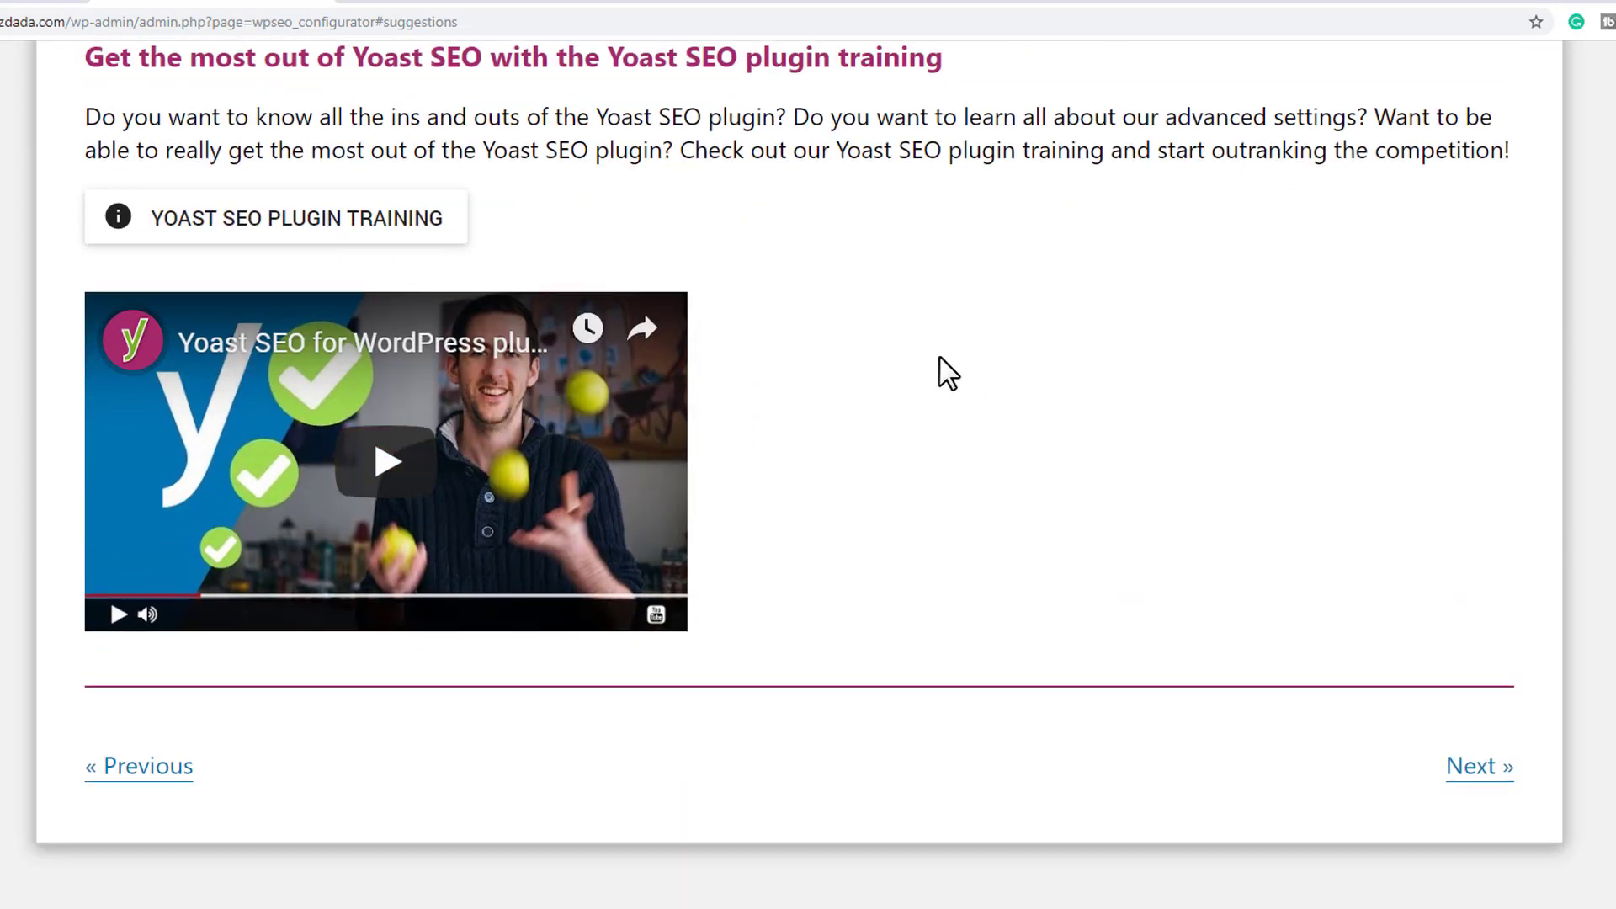
pyautogui.click(1479, 768)
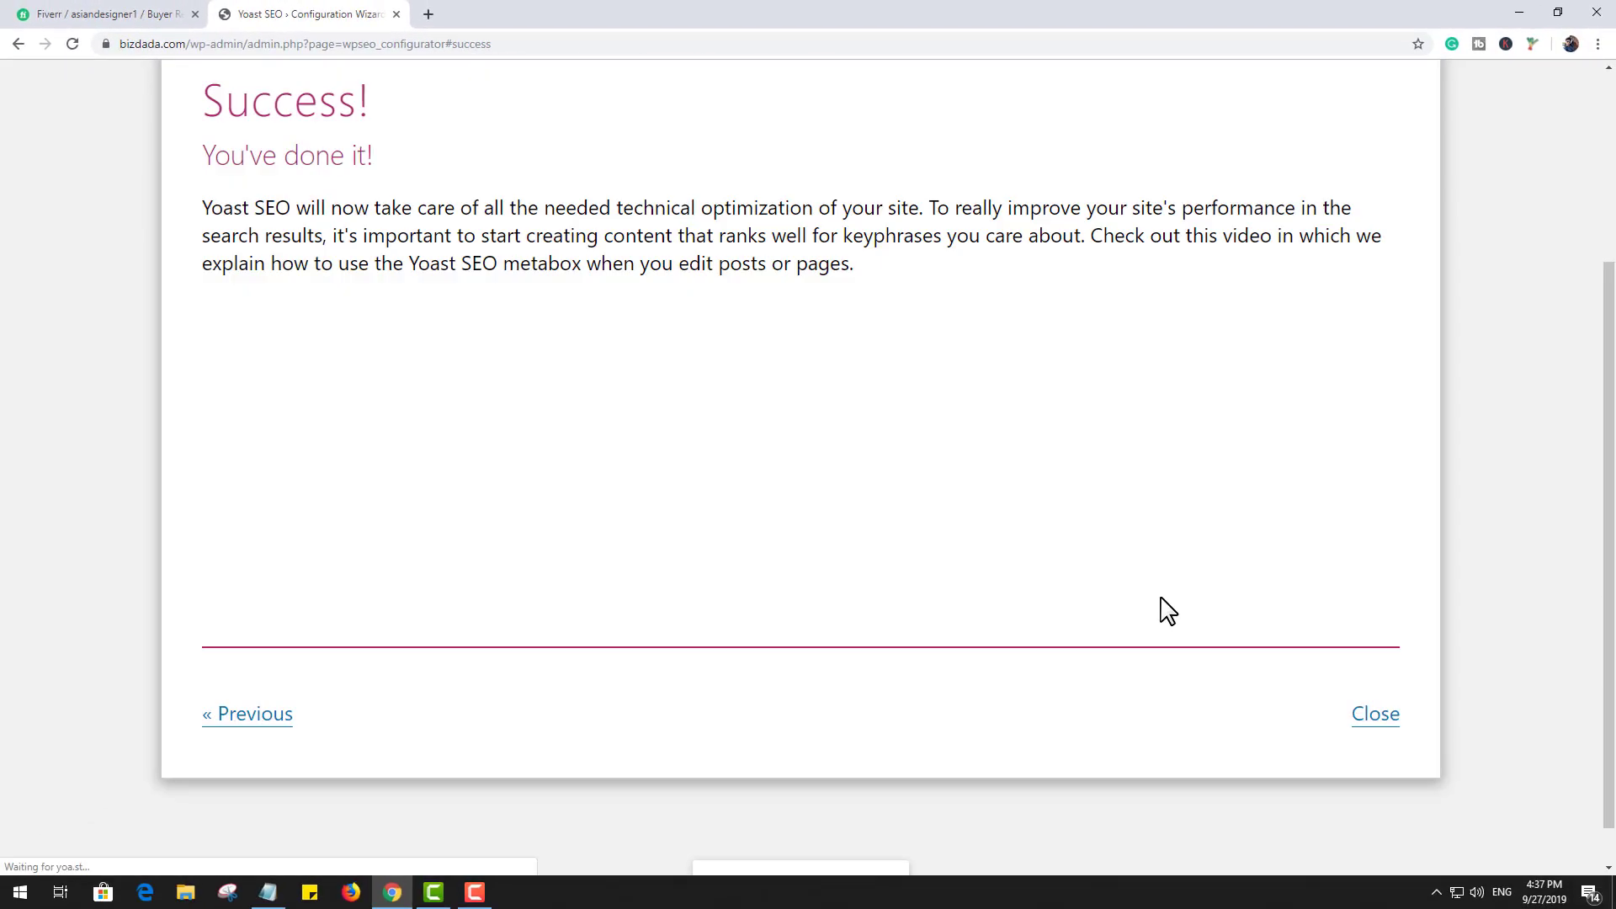
# Review the wizard's success page and close the configuration wizard
pyautogui.scroll(2, 1001, 555)
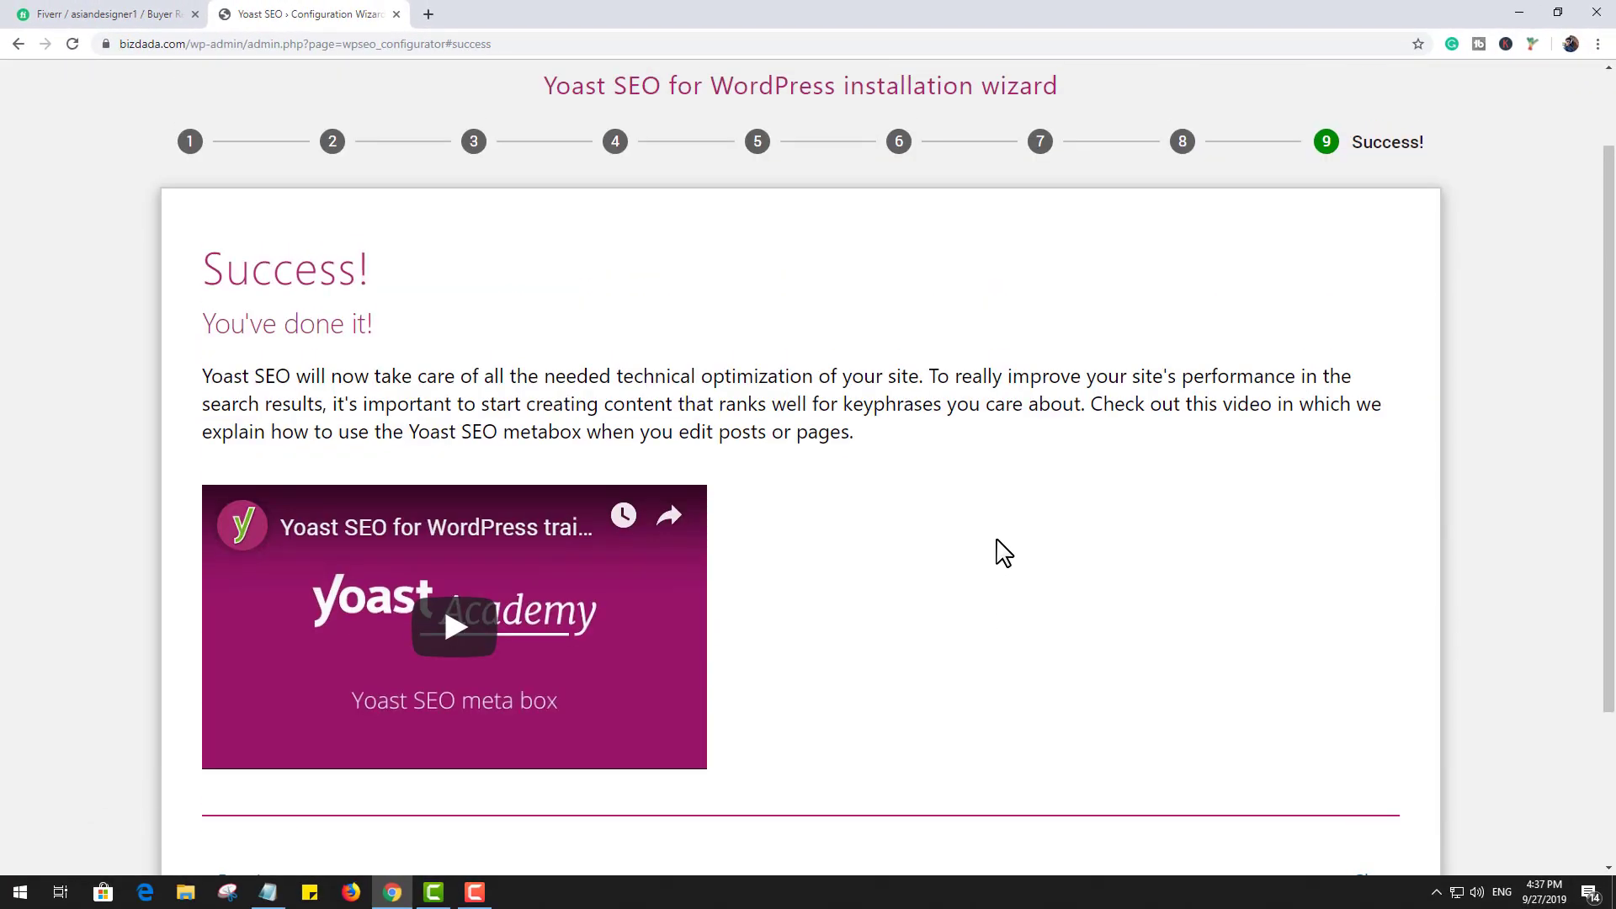
pyautogui.scroll(2, 606, 336)
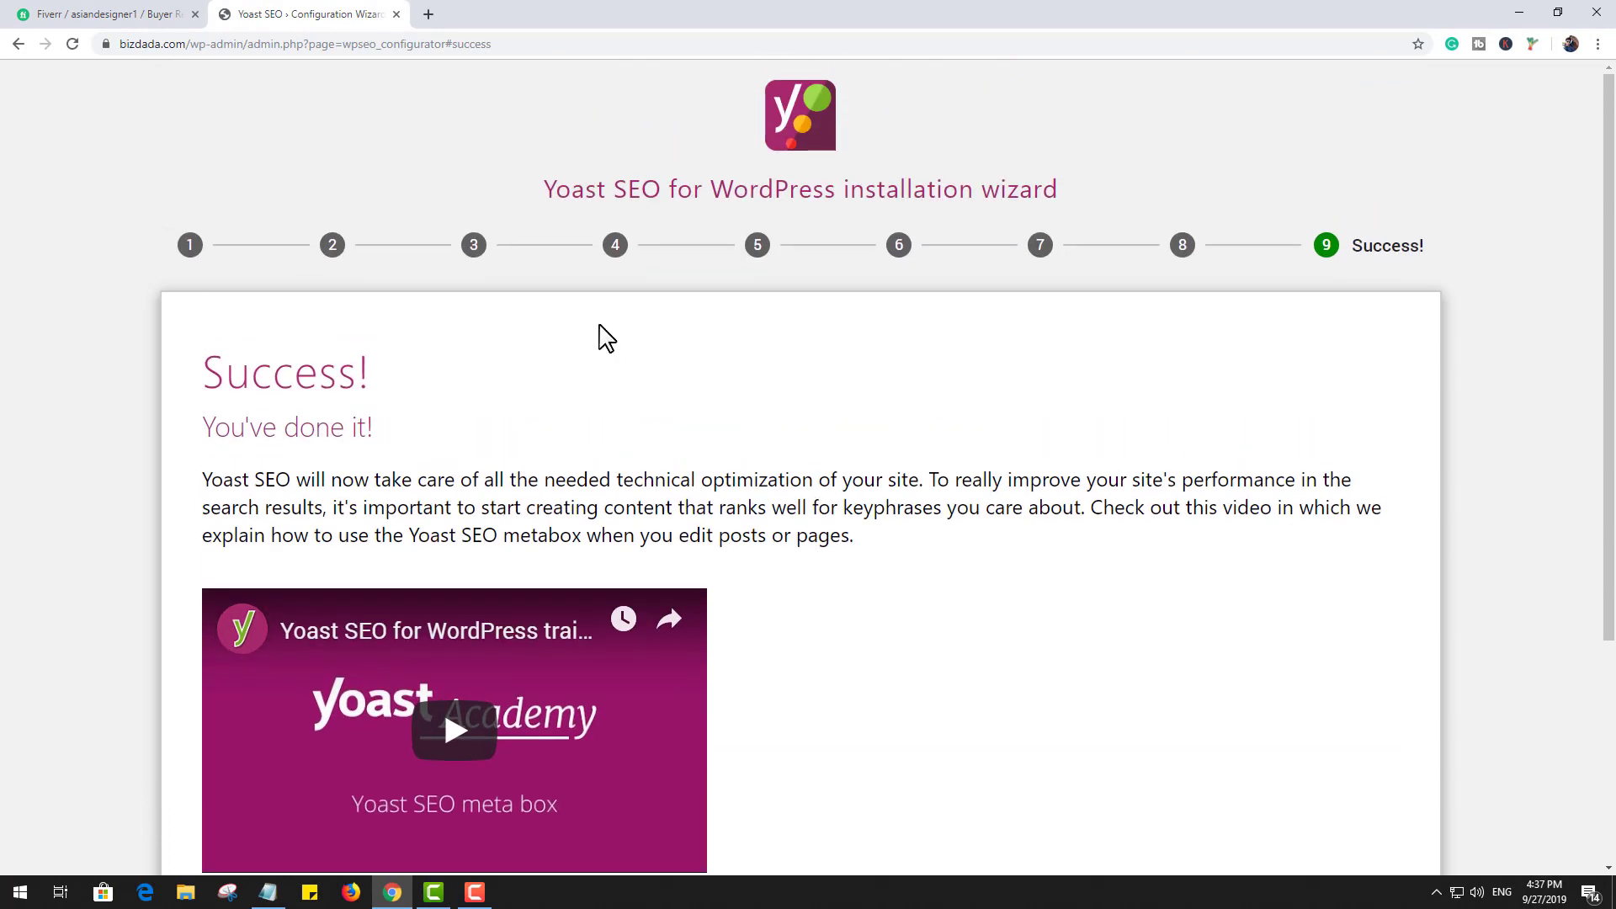
pyautogui.scroll(-4, 606, 337)
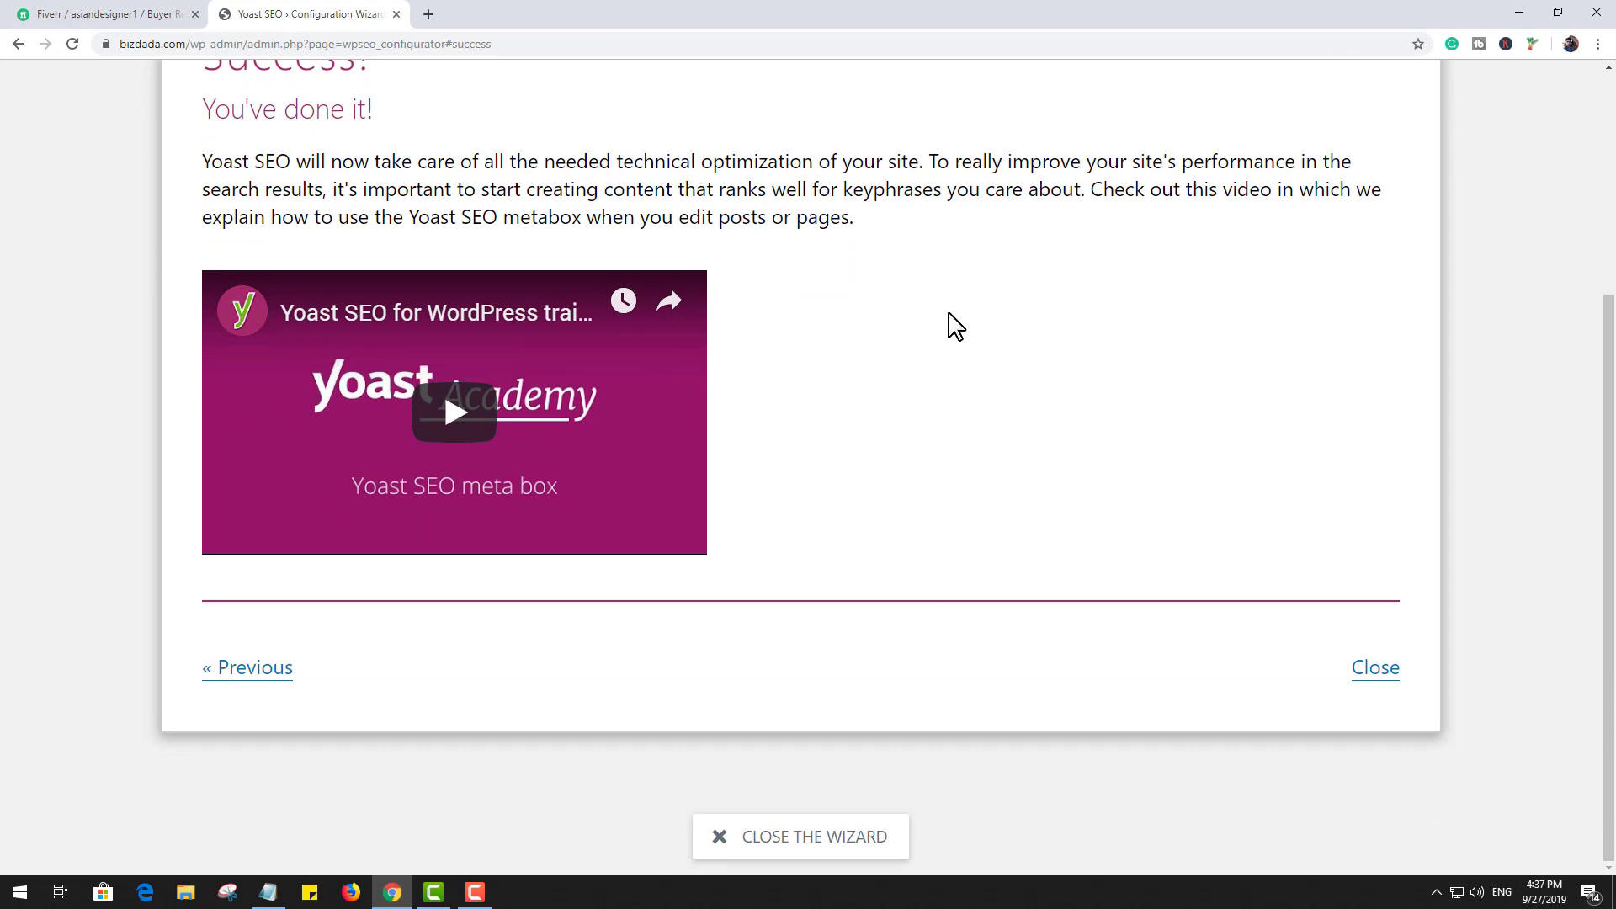
pyautogui.click(1382, 677)
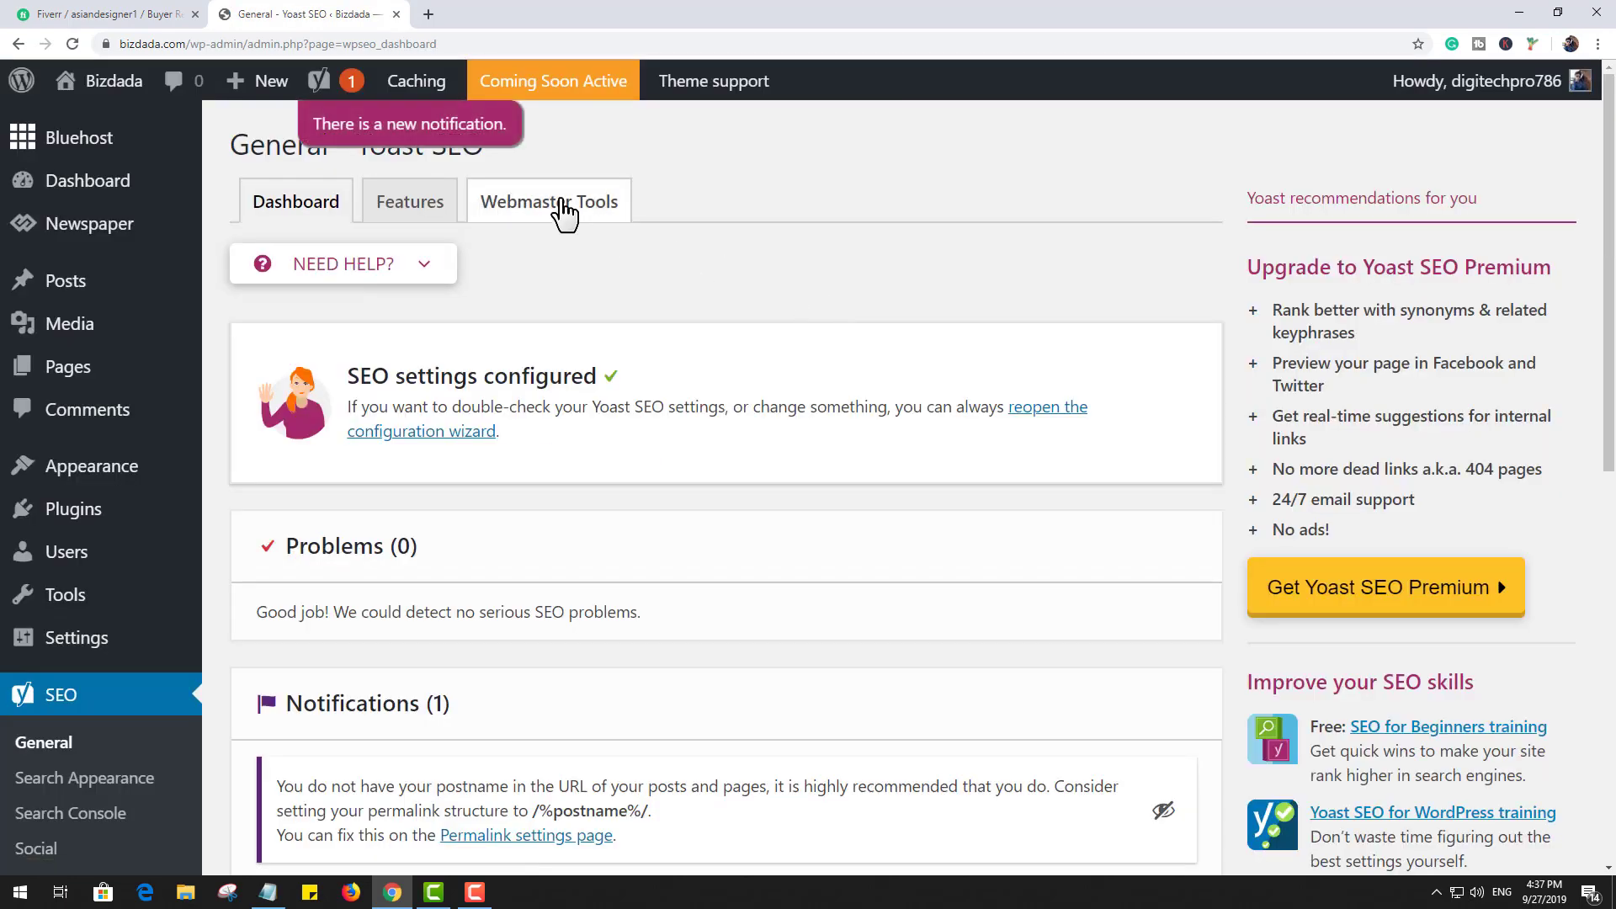
# Open the Search Appearance settings of the SEO plugin and examine the title separator and homepage options
pyautogui.scroll(-4, 371, 426)
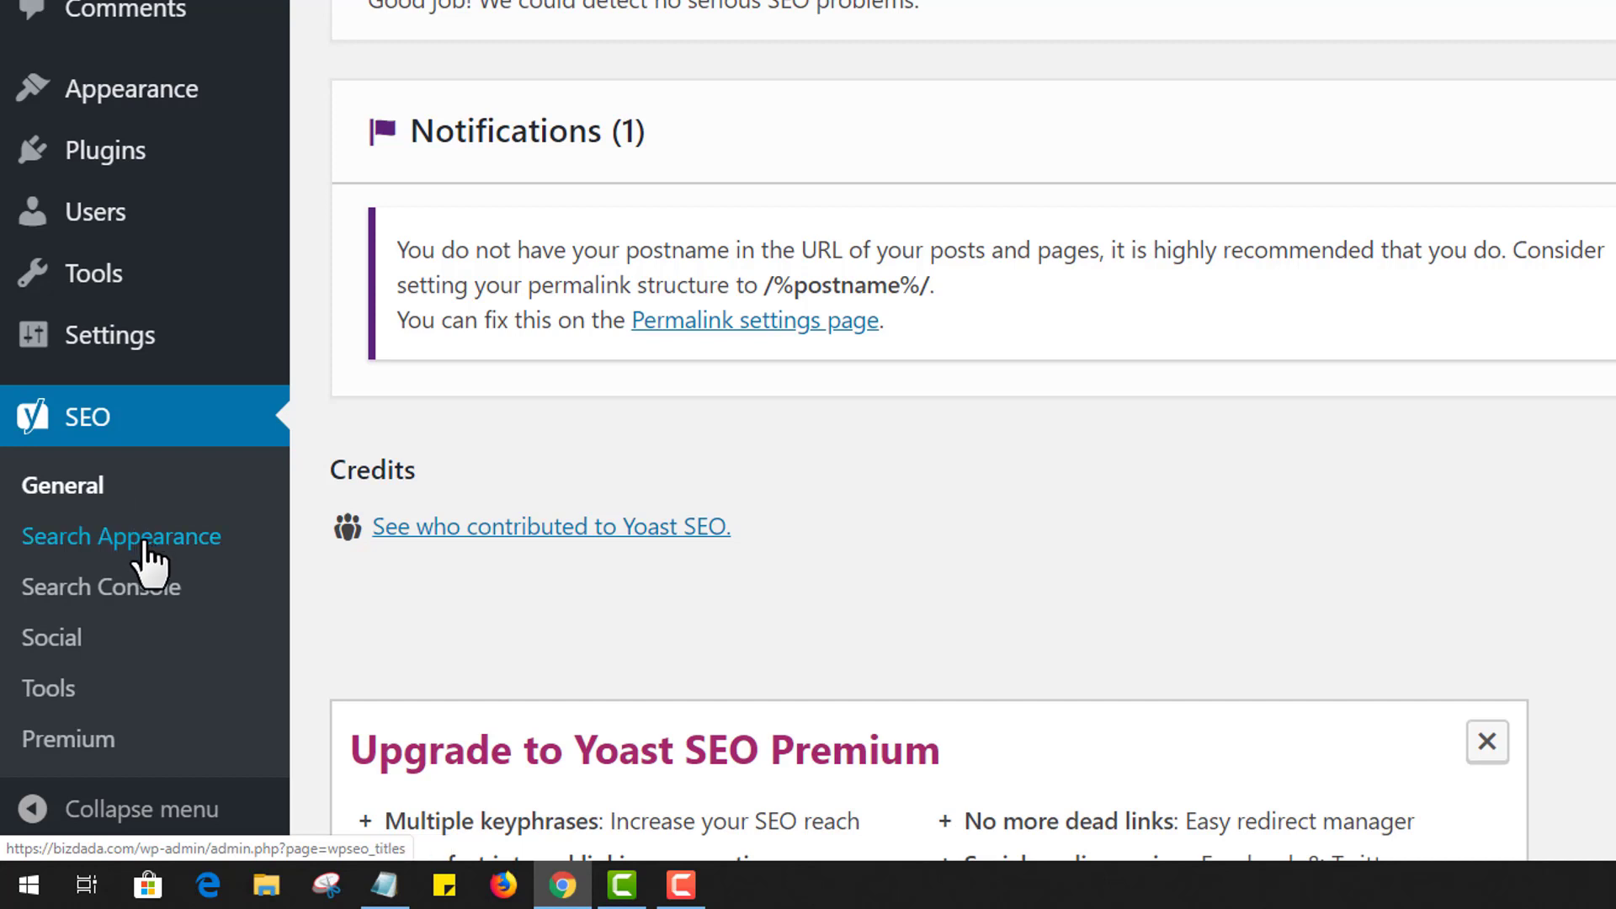
pyautogui.click(228, 547)
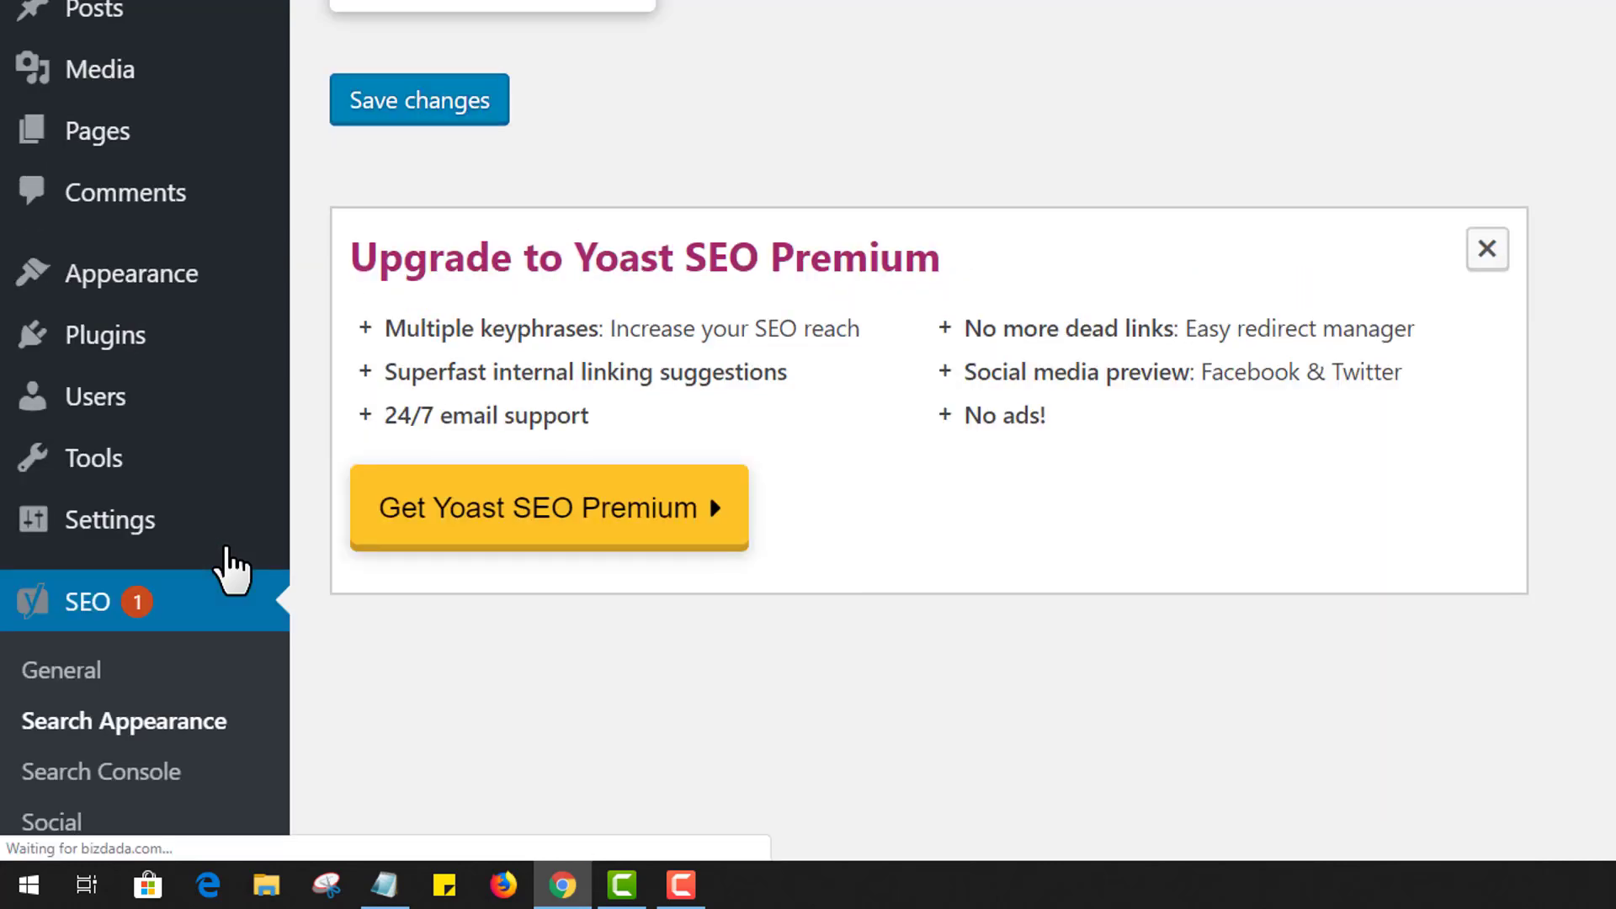
pyautogui.scroll(3, 366, 278)
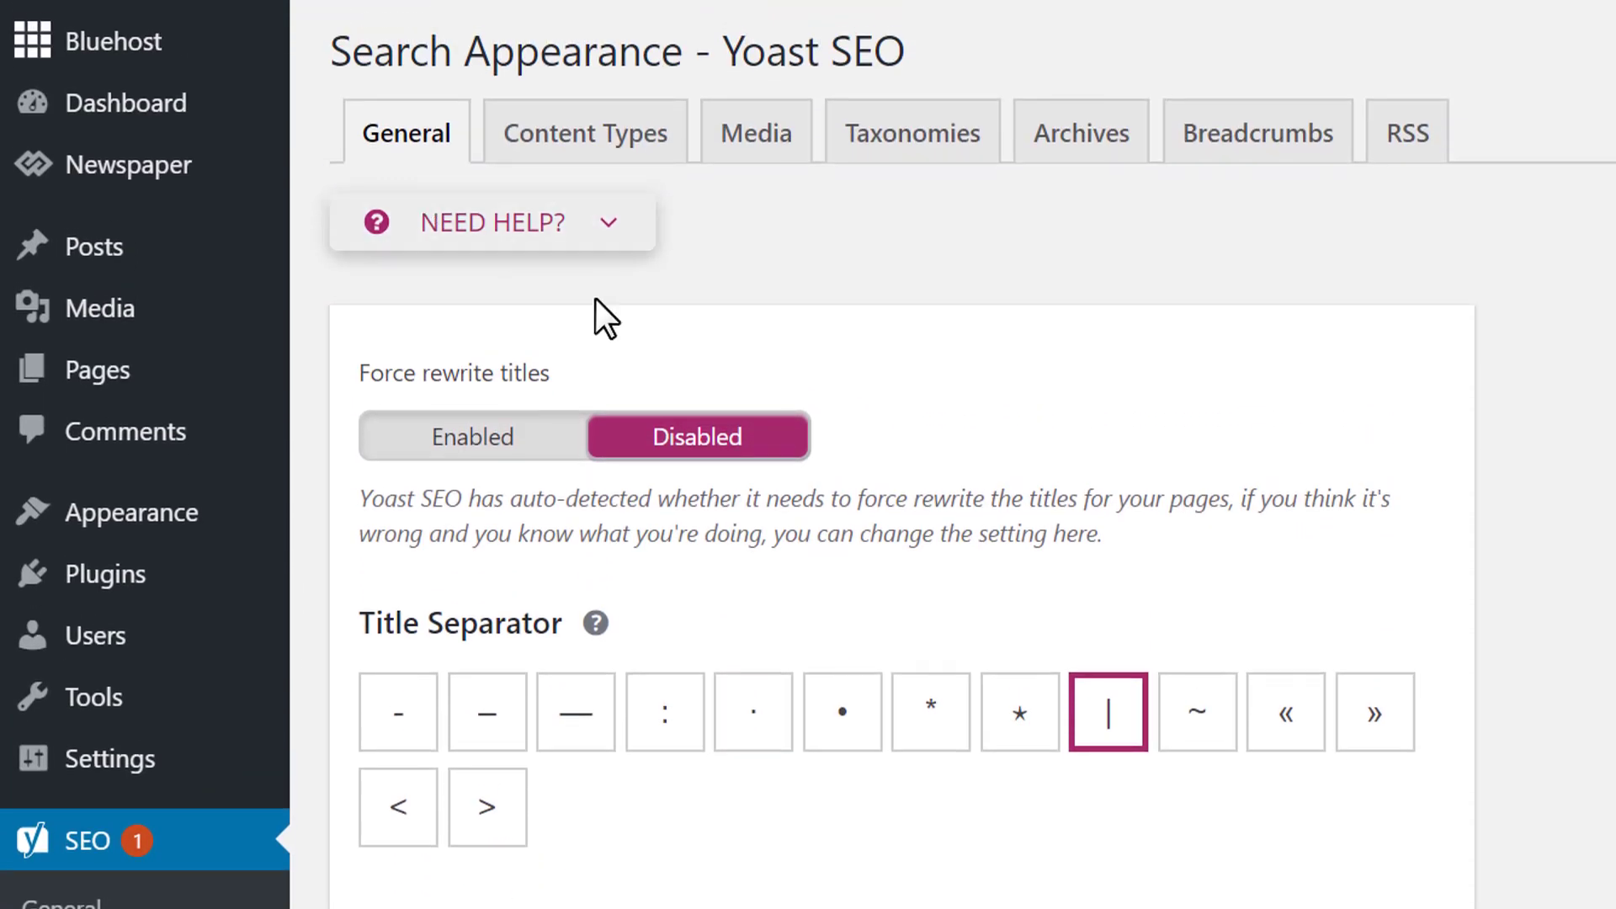
pyautogui.scroll(-5, 1099, 738)
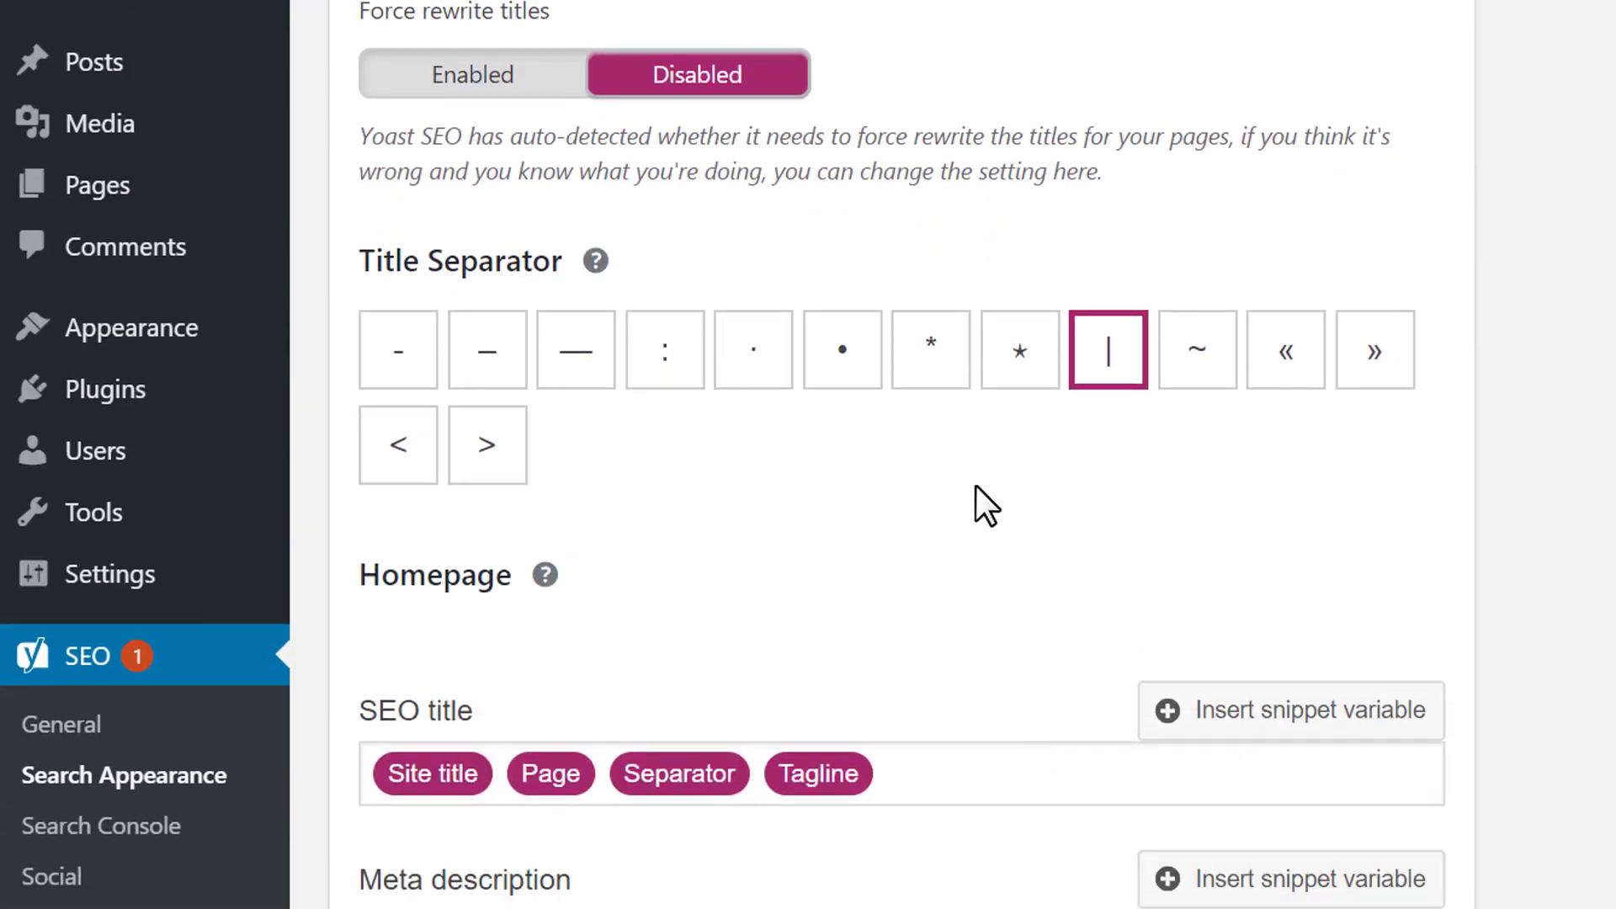
pyautogui.scroll(-3, 966, 560)
pyautogui.scroll(-3, 956, 542)
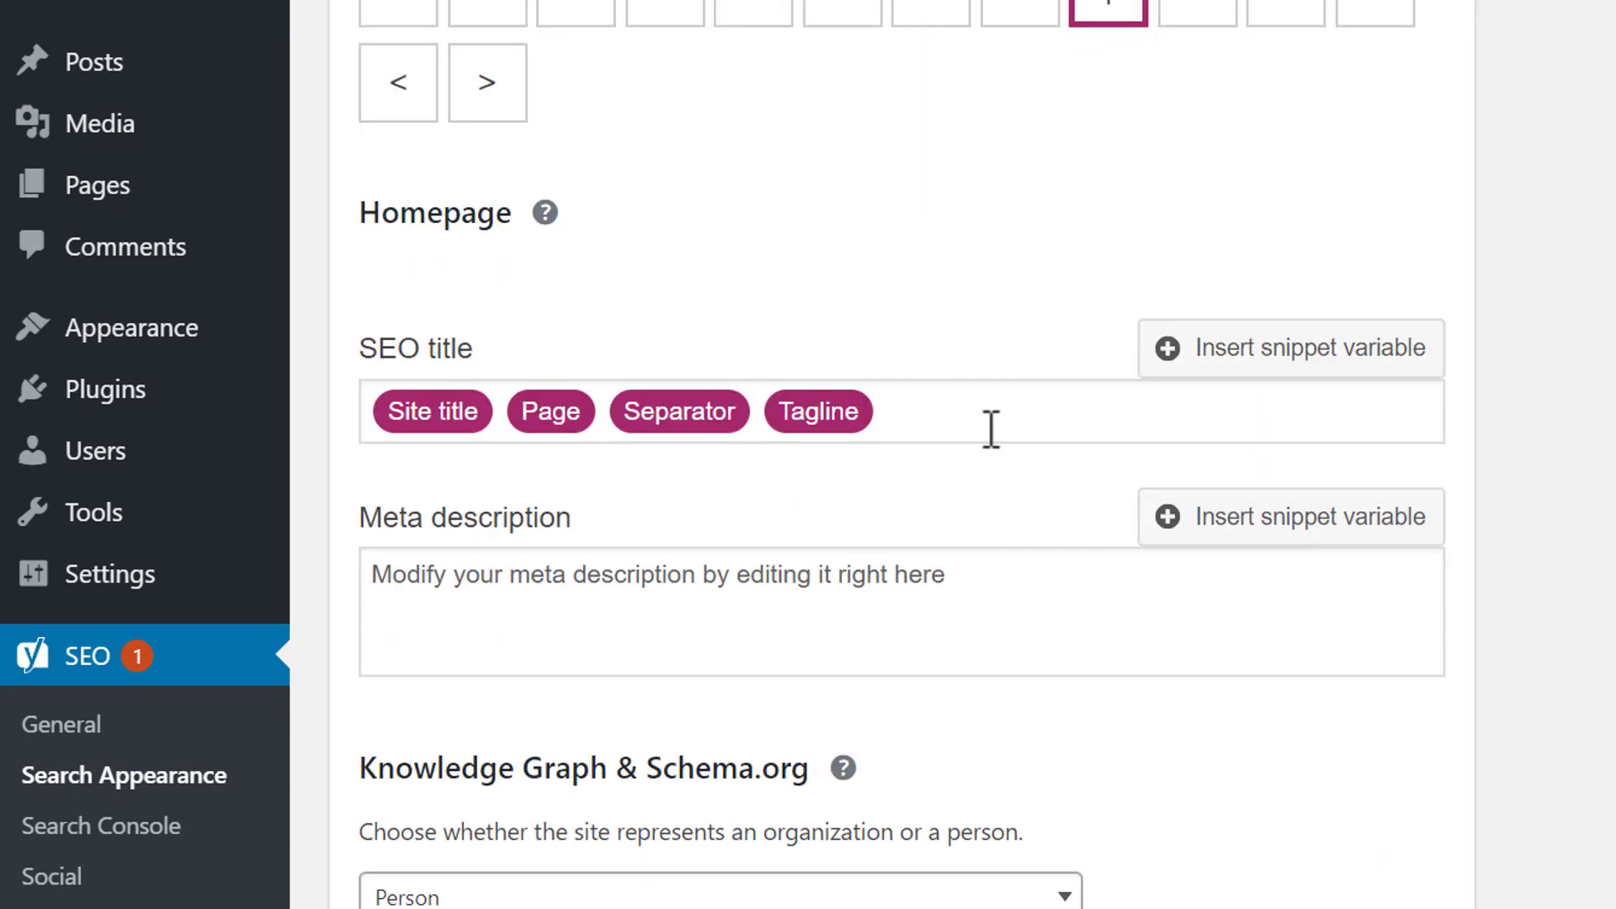
pyautogui.scroll(-4, 992, 429)
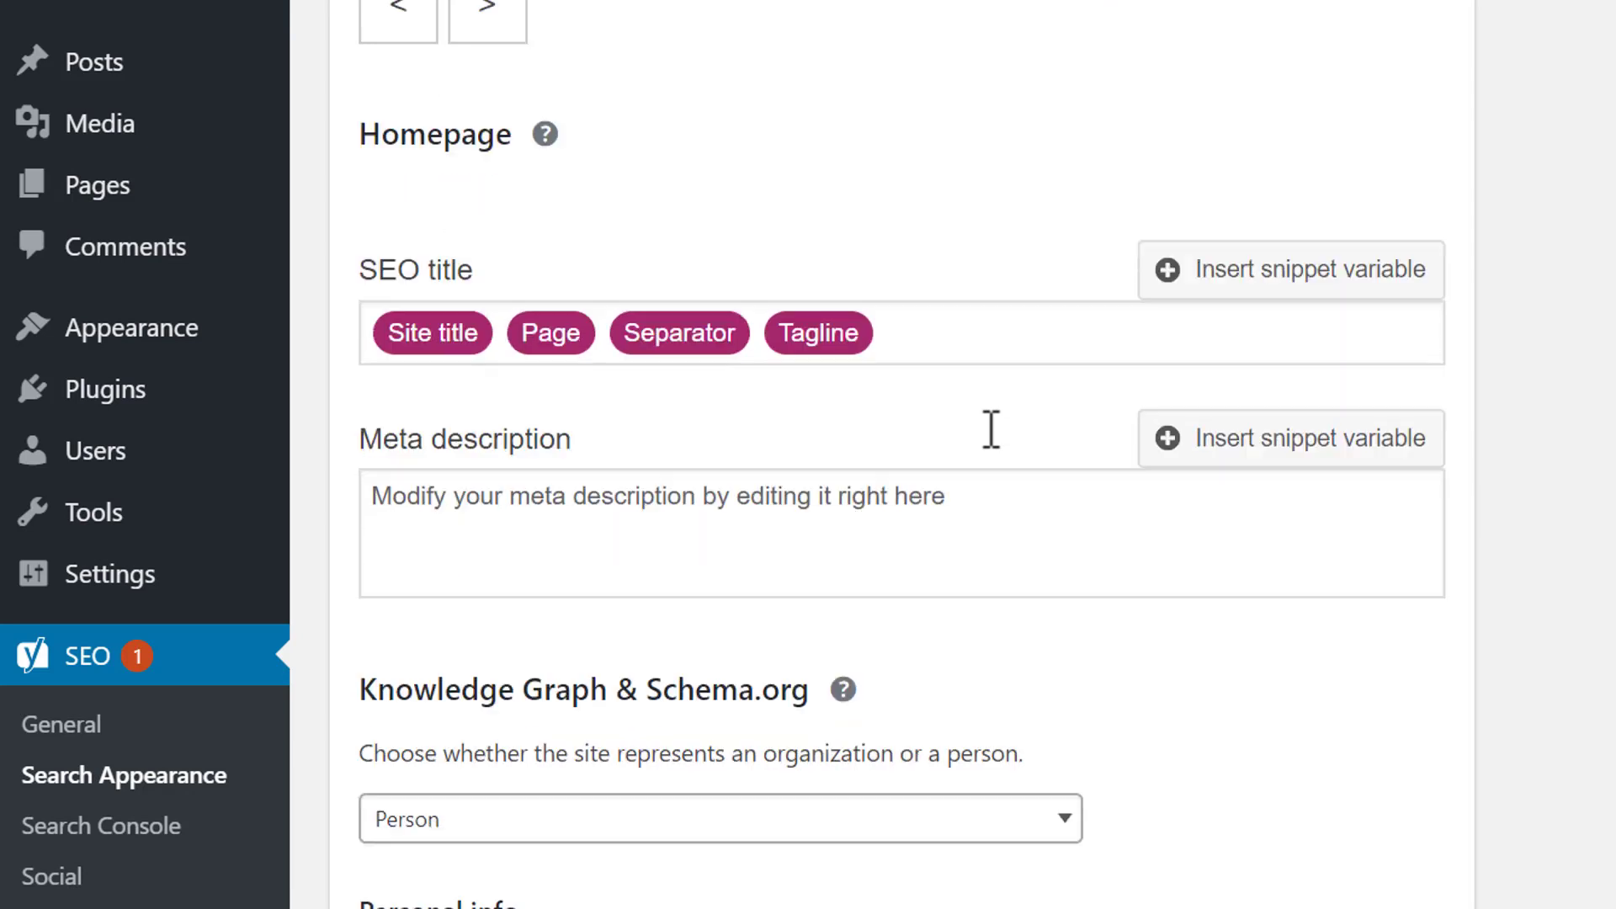
pyautogui.scroll(2, 990, 428)
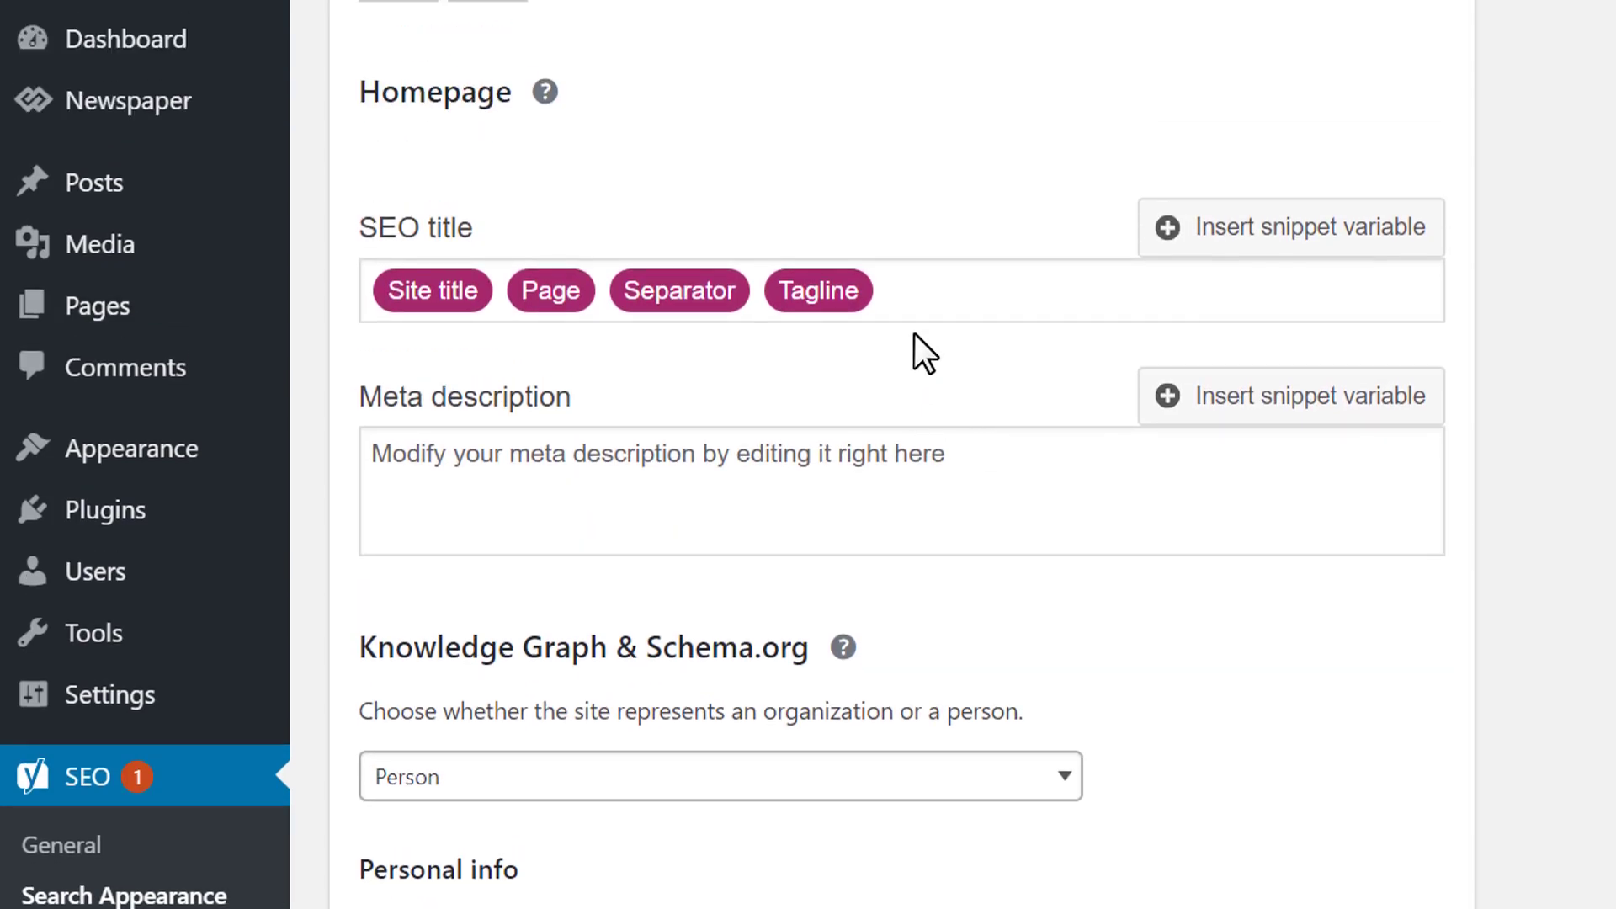
pyautogui.scroll(4, 907, 295)
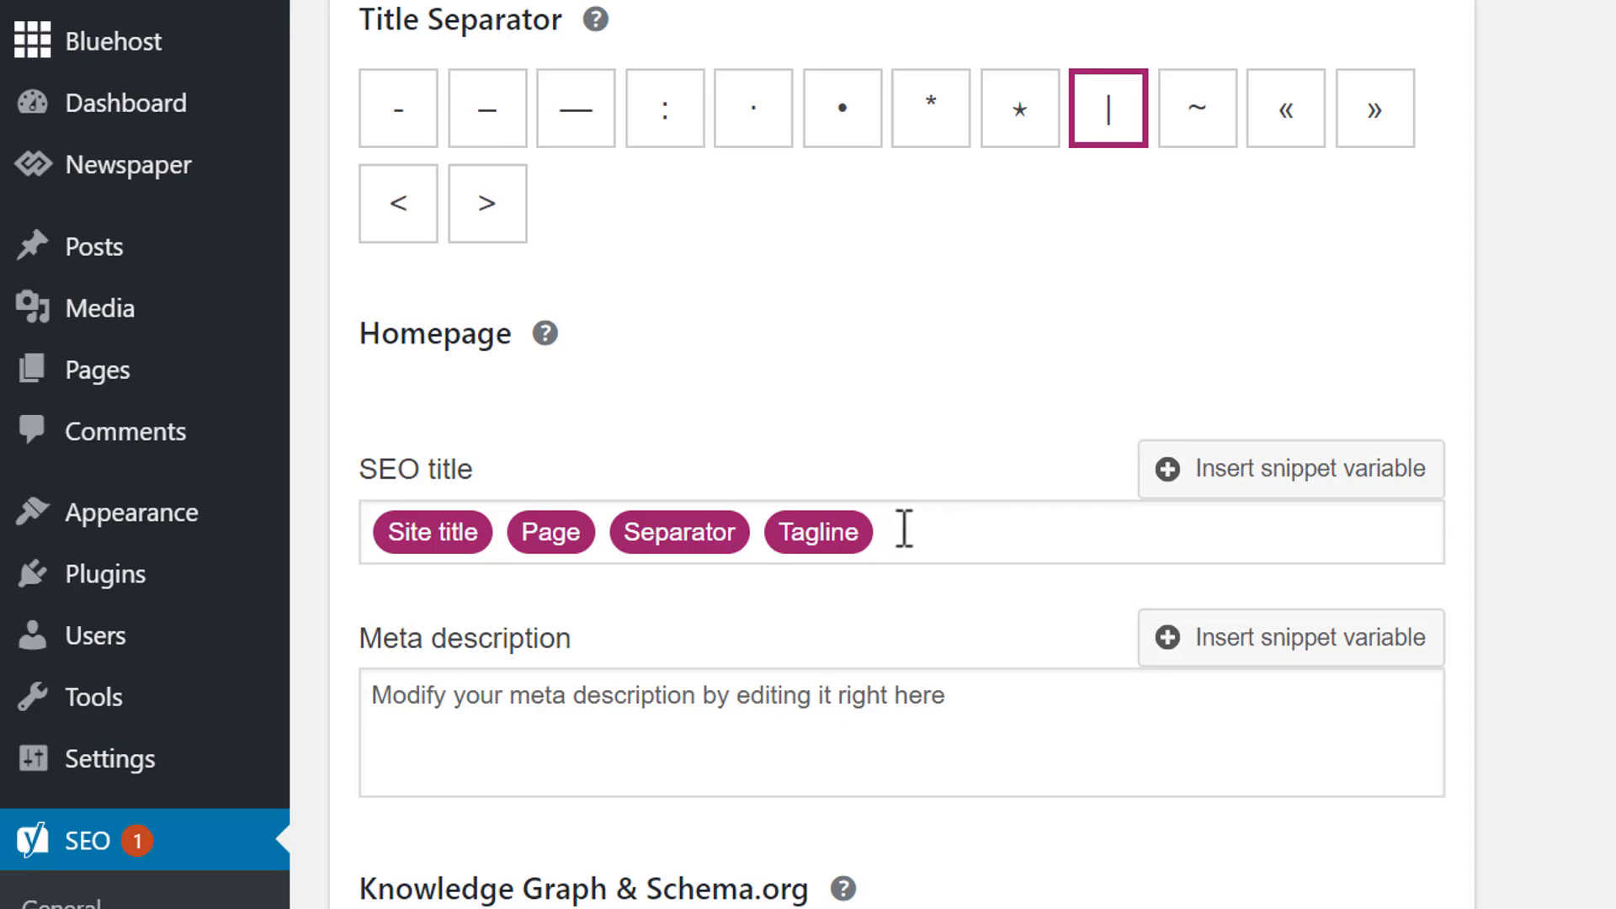
# Replace the homepage SEO title's snippet variables with "Bizdada - Technology News and more..."
pyautogui.moveTo(916, 530); pyautogui.dragTo(297, 481)
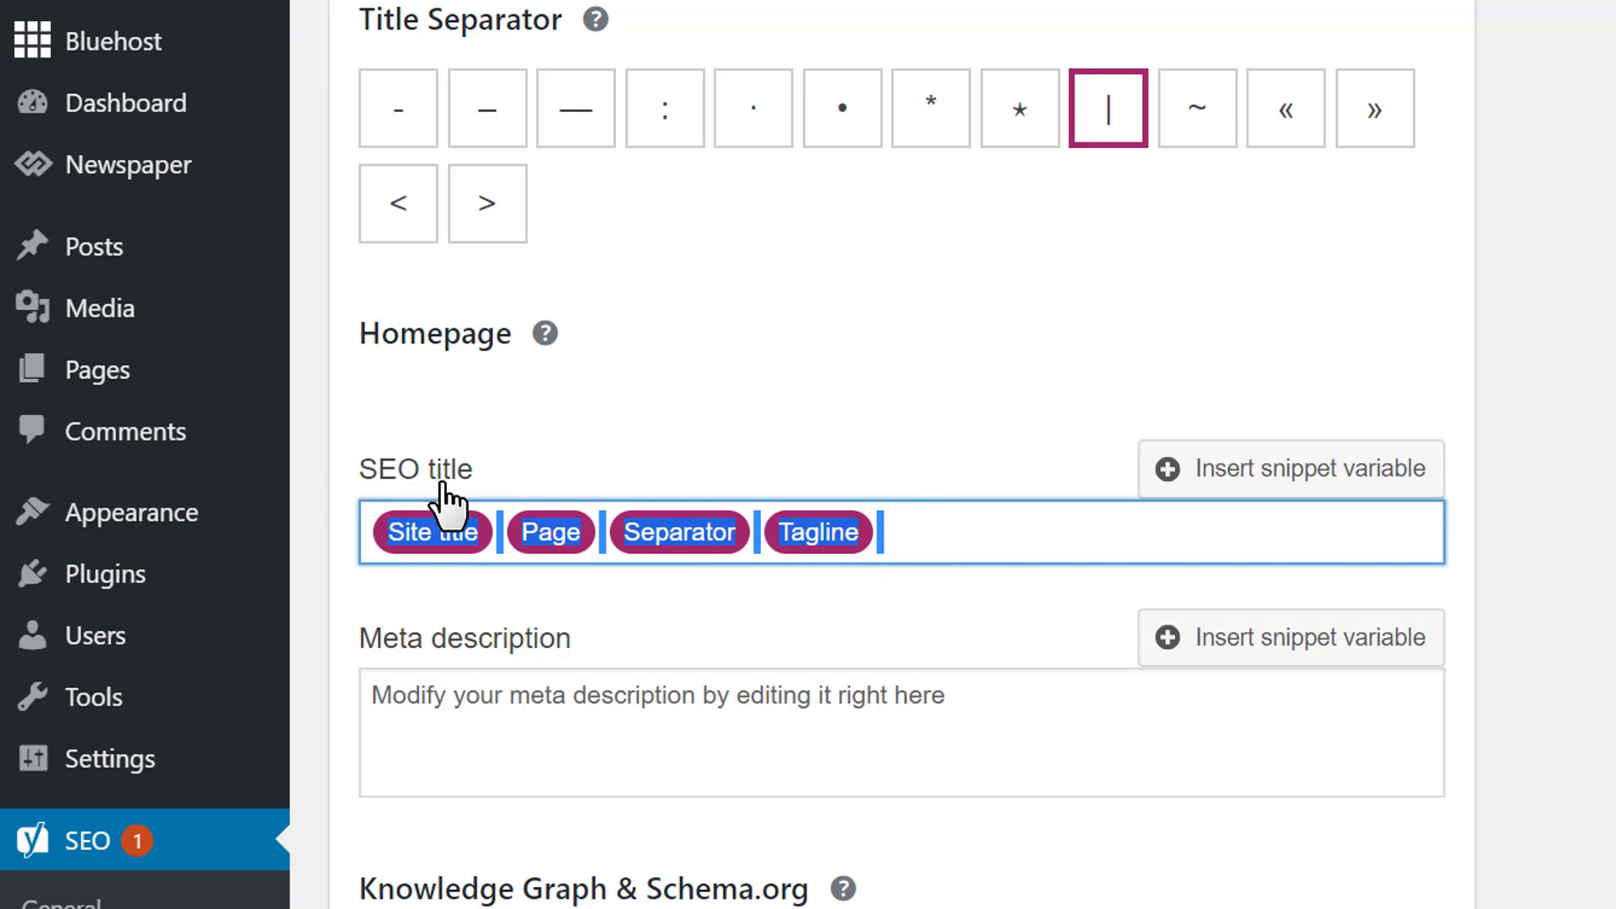
pyautogui.press('BackSpace')
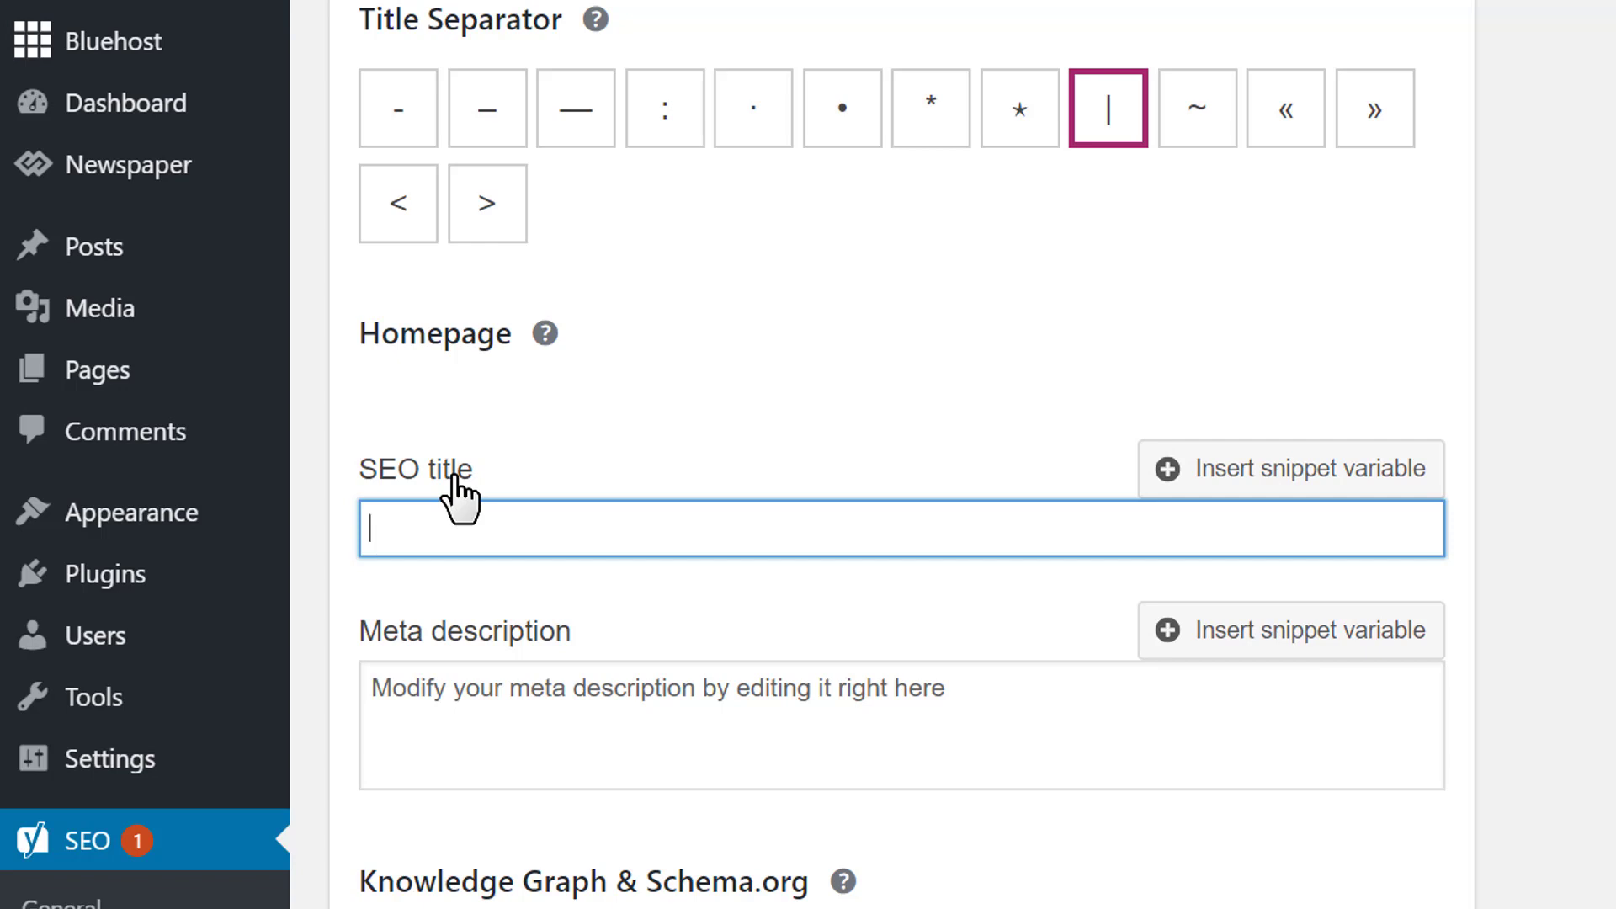
pyautogui.write('Bizdada - Get')
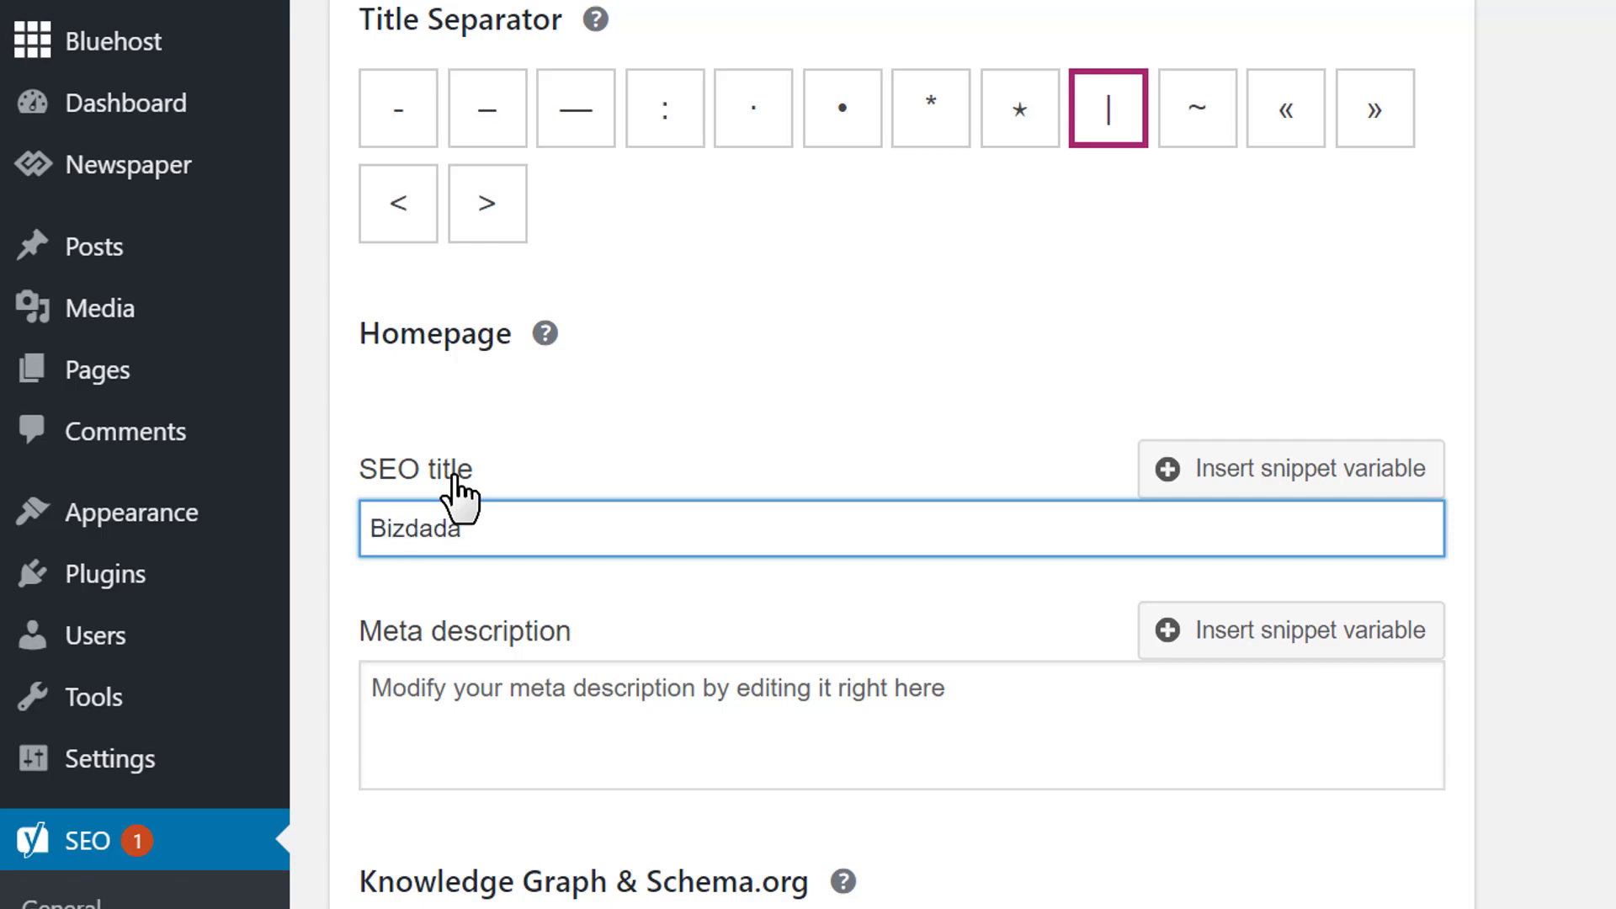
pyautogui.press('BackSpace')
pyautogui.press('BackSpace')
pyautogui.press('BackSpace')
pyautogui.write('Technology News and more...')
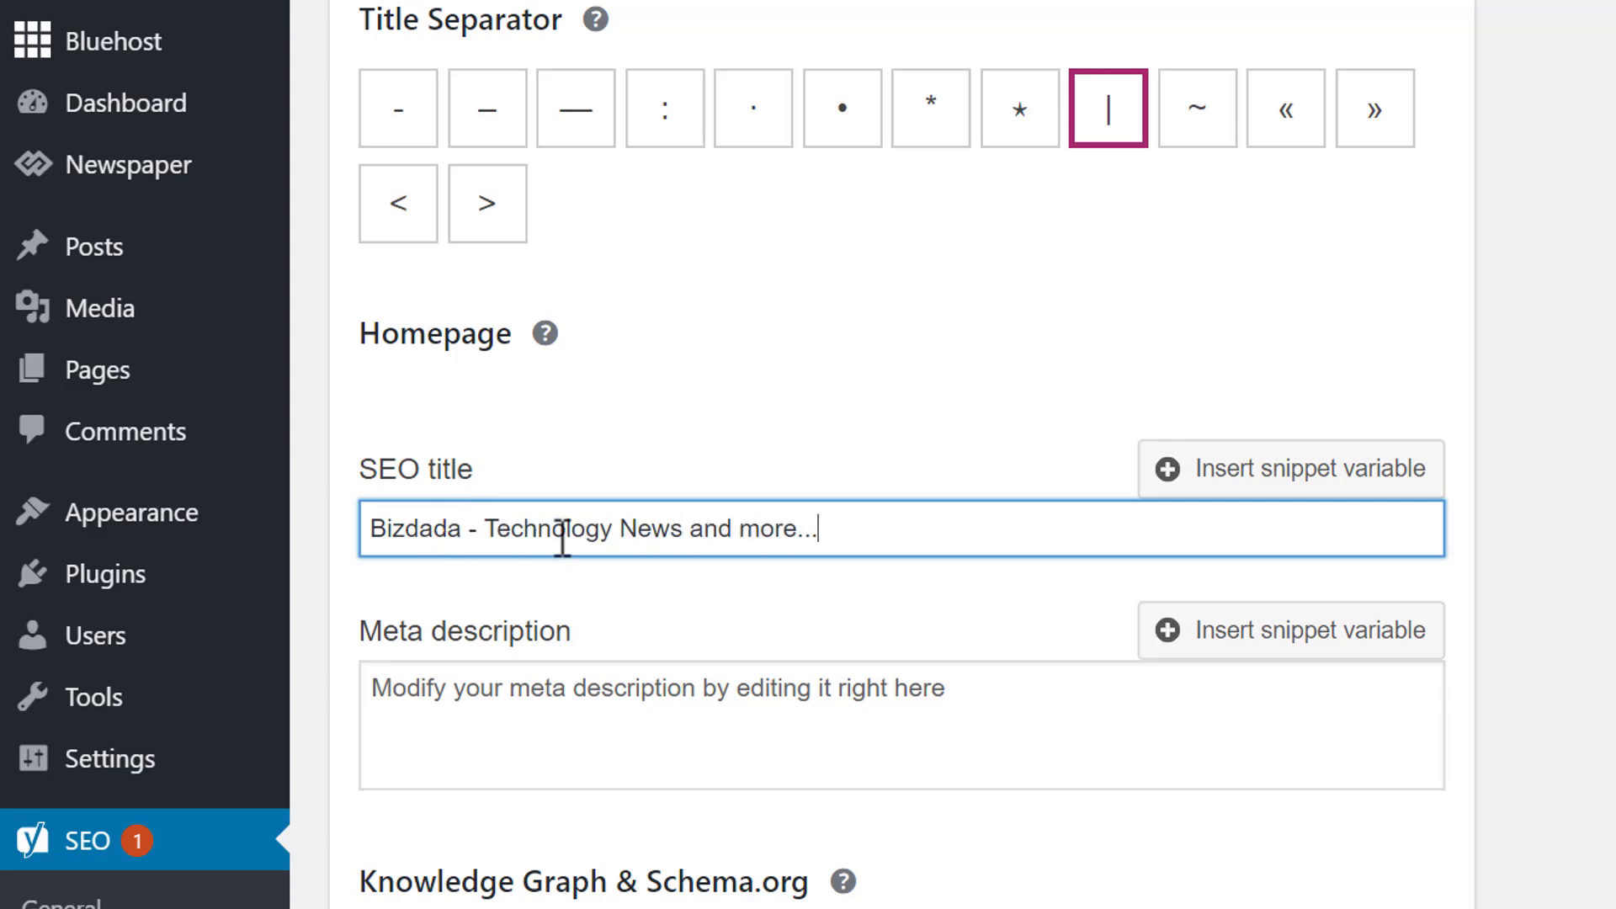
# Copy the homepage SEO title text into the meta description five times in a row as placeholder text
pyautogui.click(587, 730)
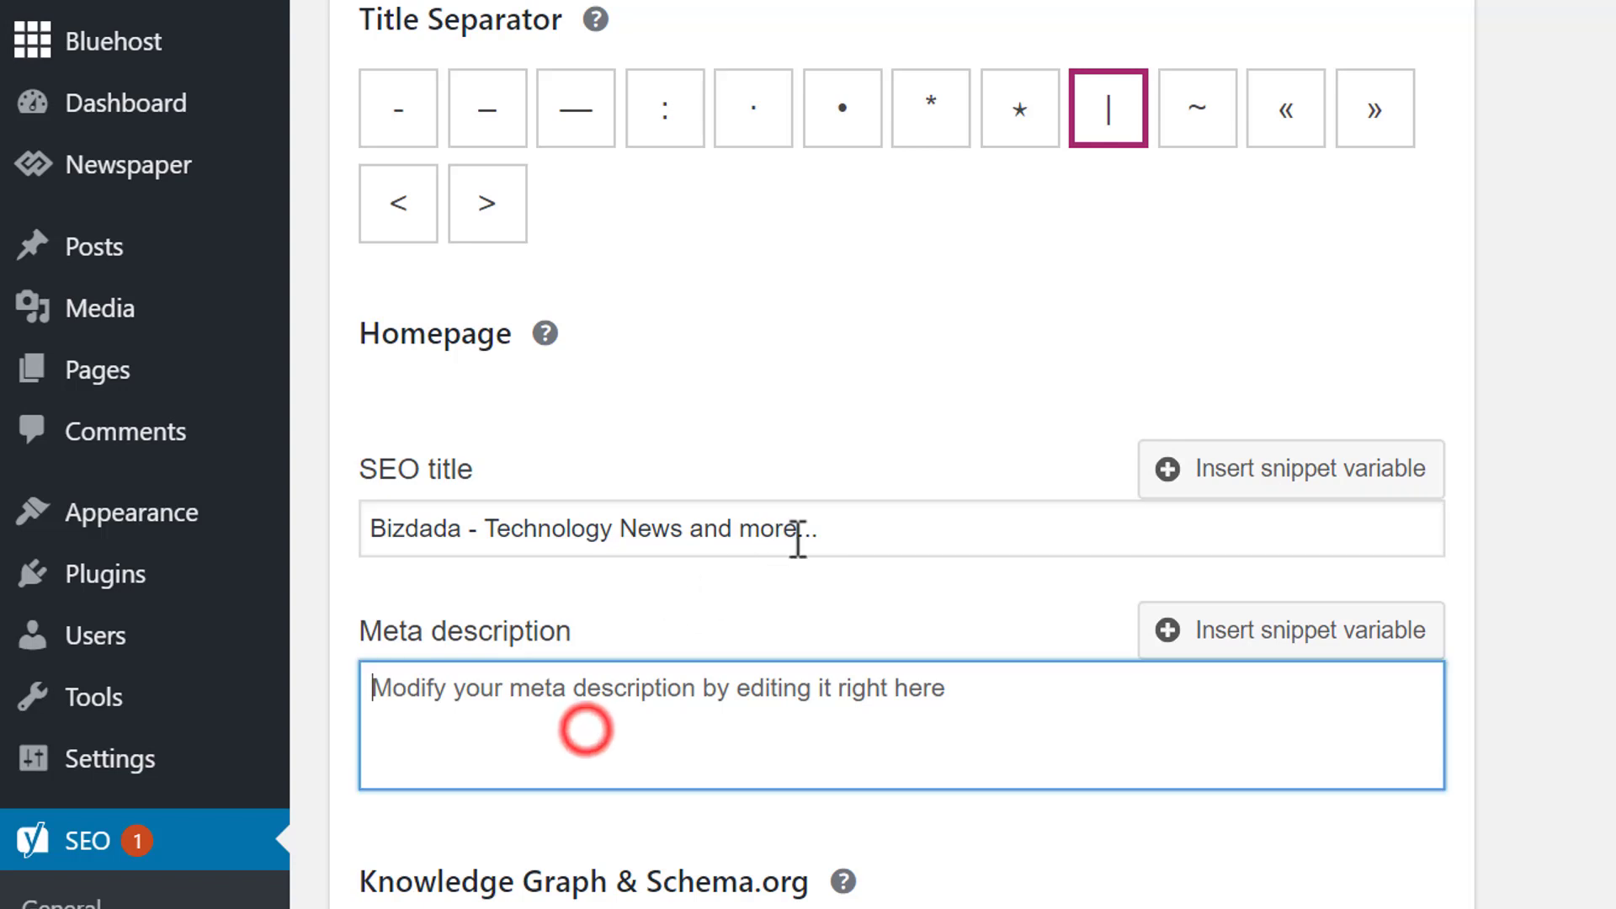
pyautogui.click(857, 528)
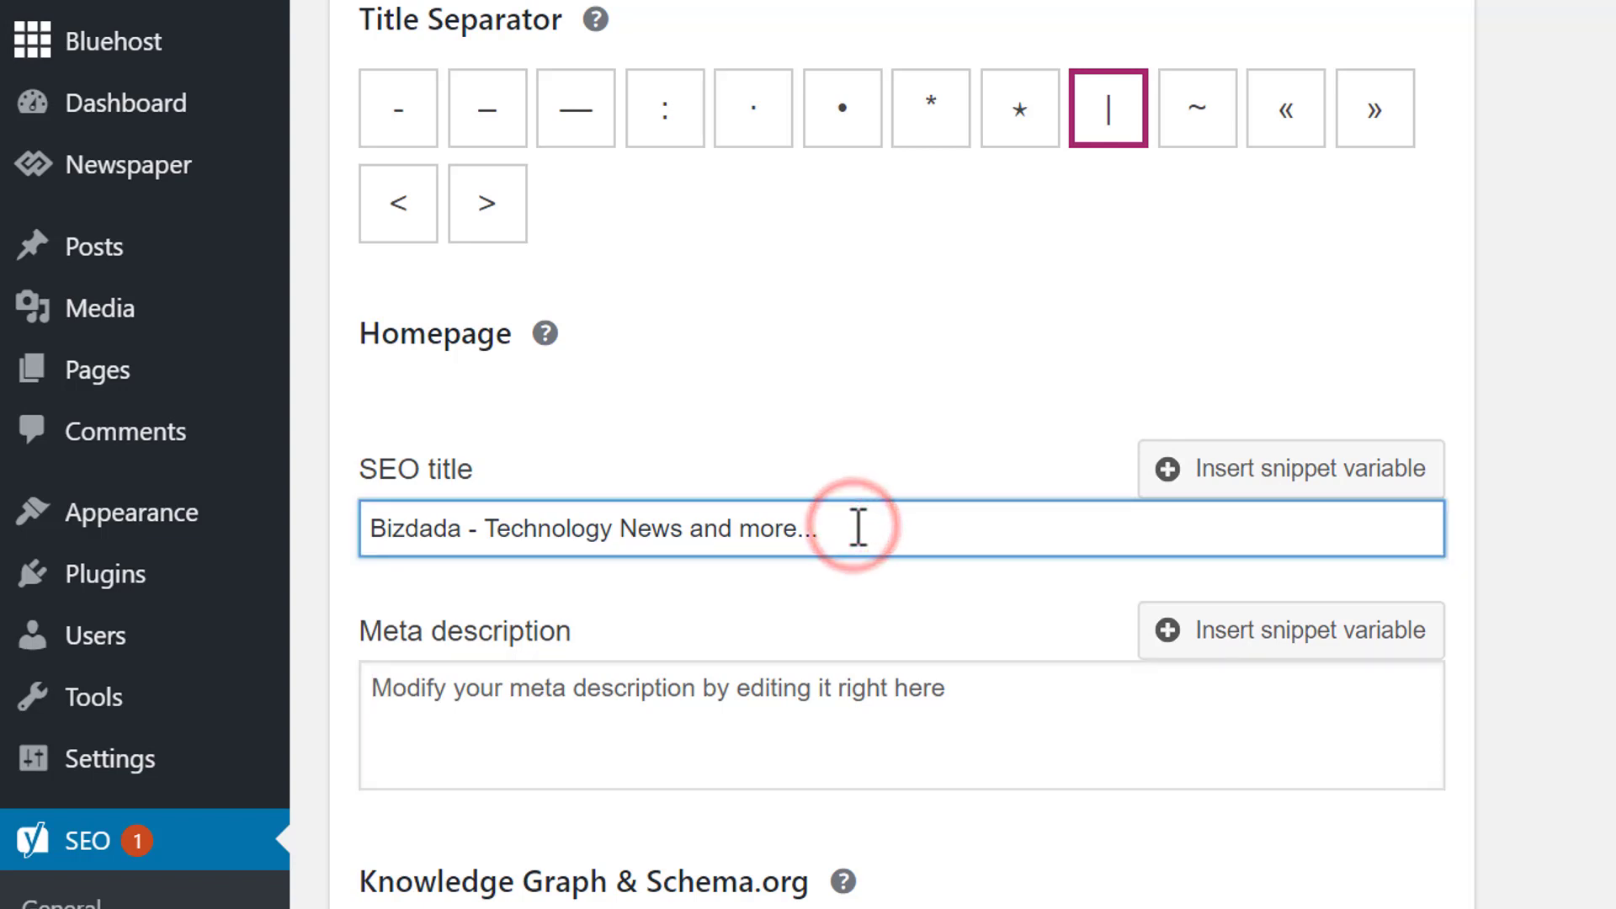
pyautogui.hotkey('ctrl', 'a')
pyautogui.hotkey('ctrl', 'c')
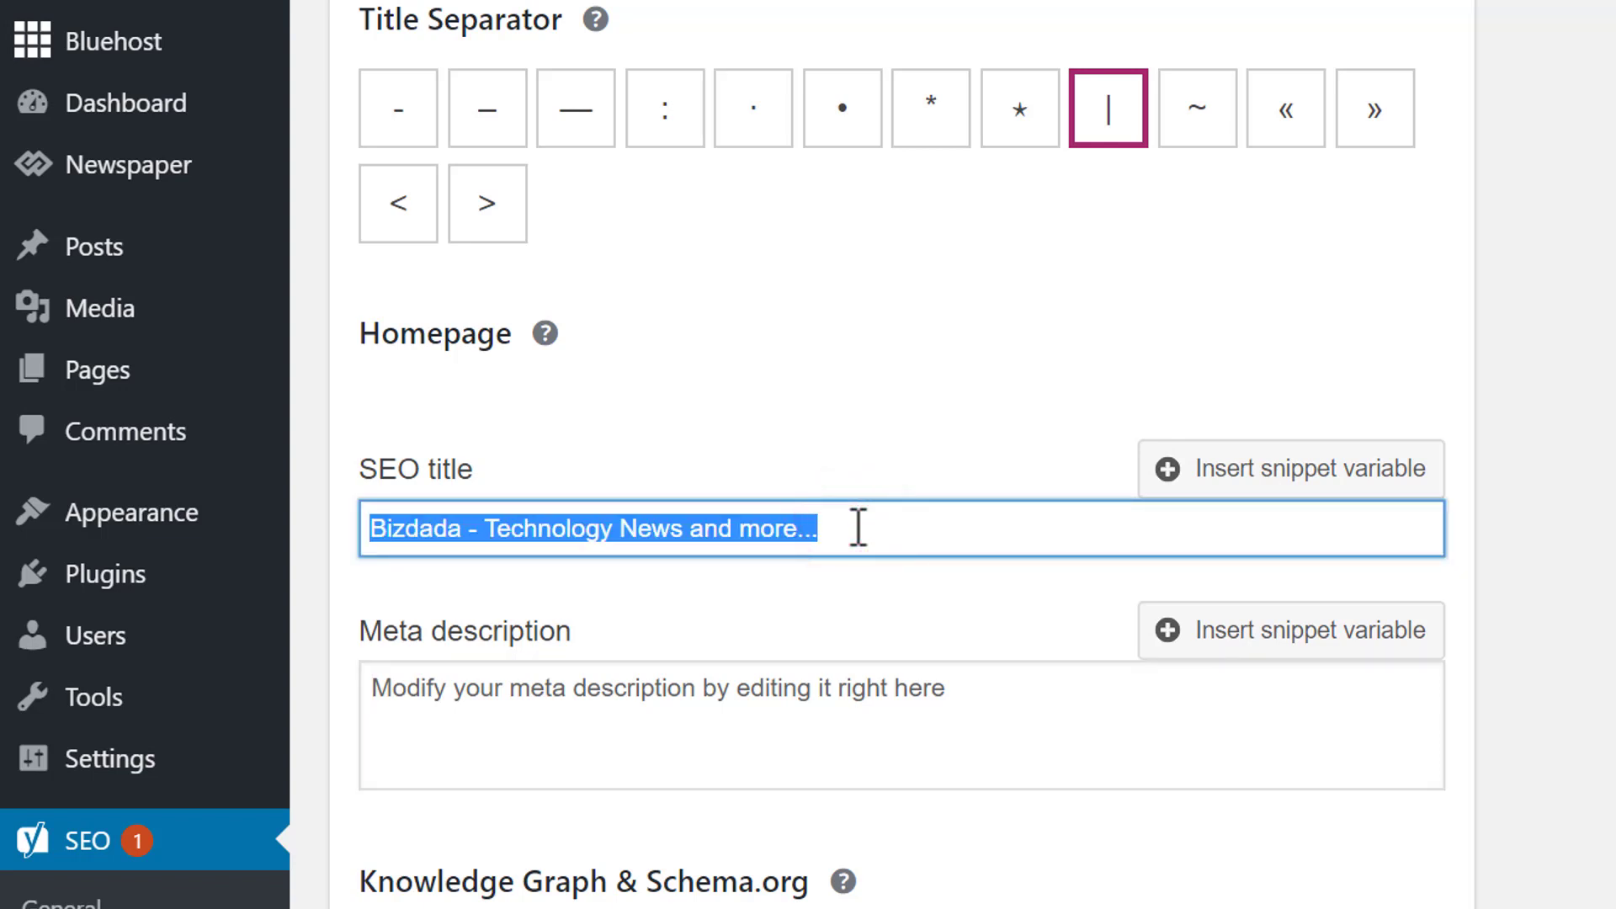
pyautogui.click(534, 723)
pyautogui.hotkey('ctrl', 'v')
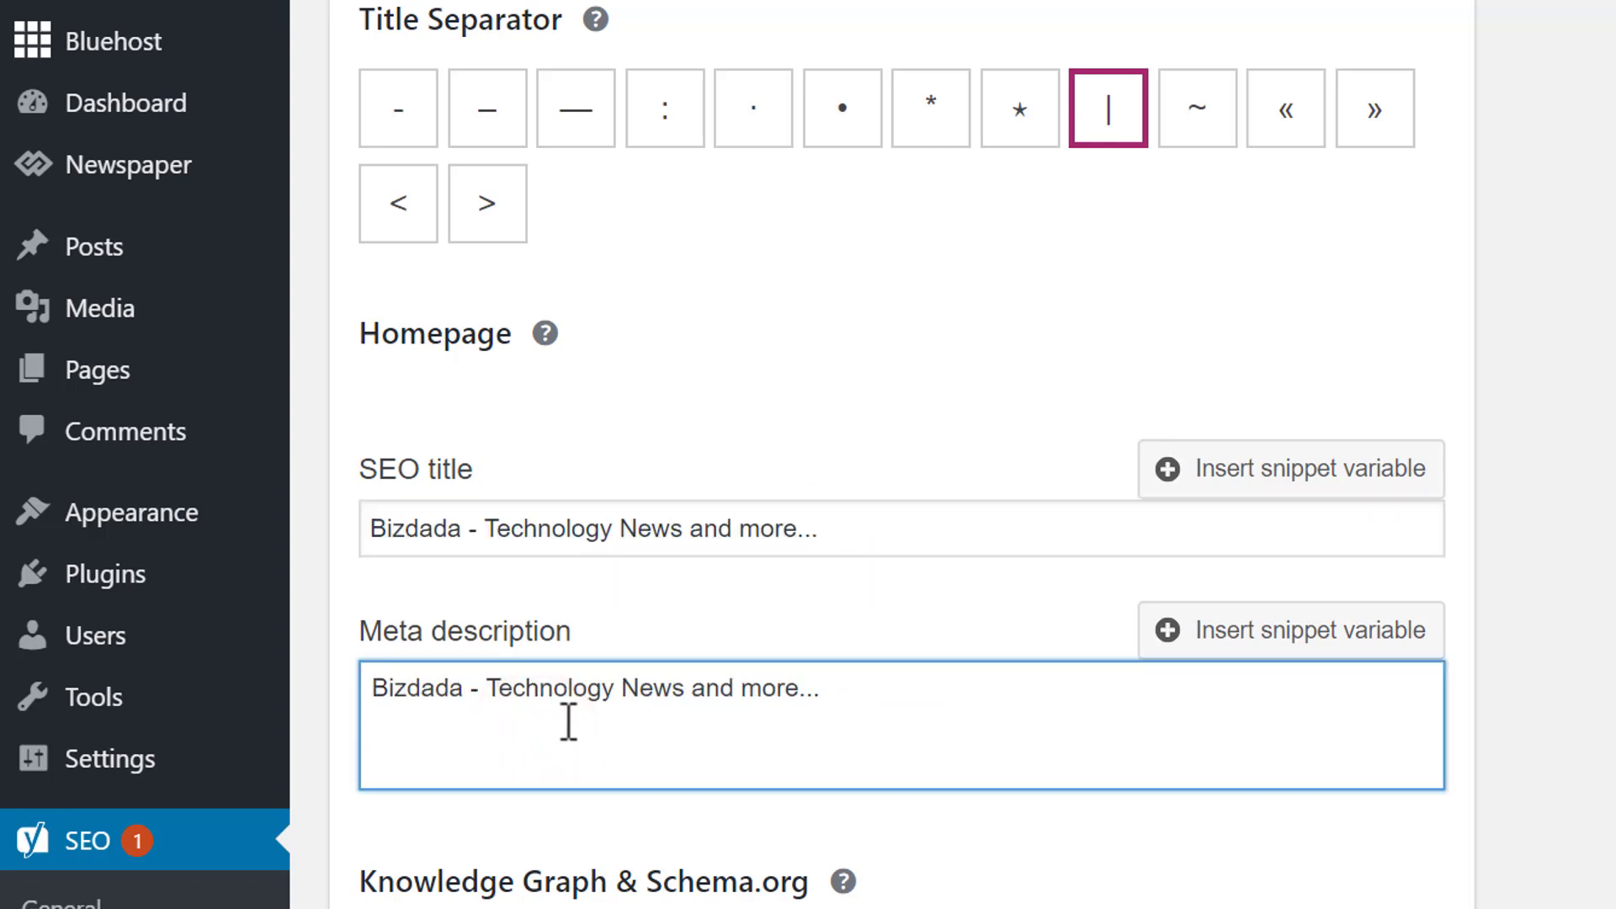
pyautogui.hotkey('ctrl', 'v')
pyautogui.hotkey('ctrl', 'v')
pyautogui.hotkey('ctrl', 'v')
pyautogui.hotkey('ctrl', 'v')
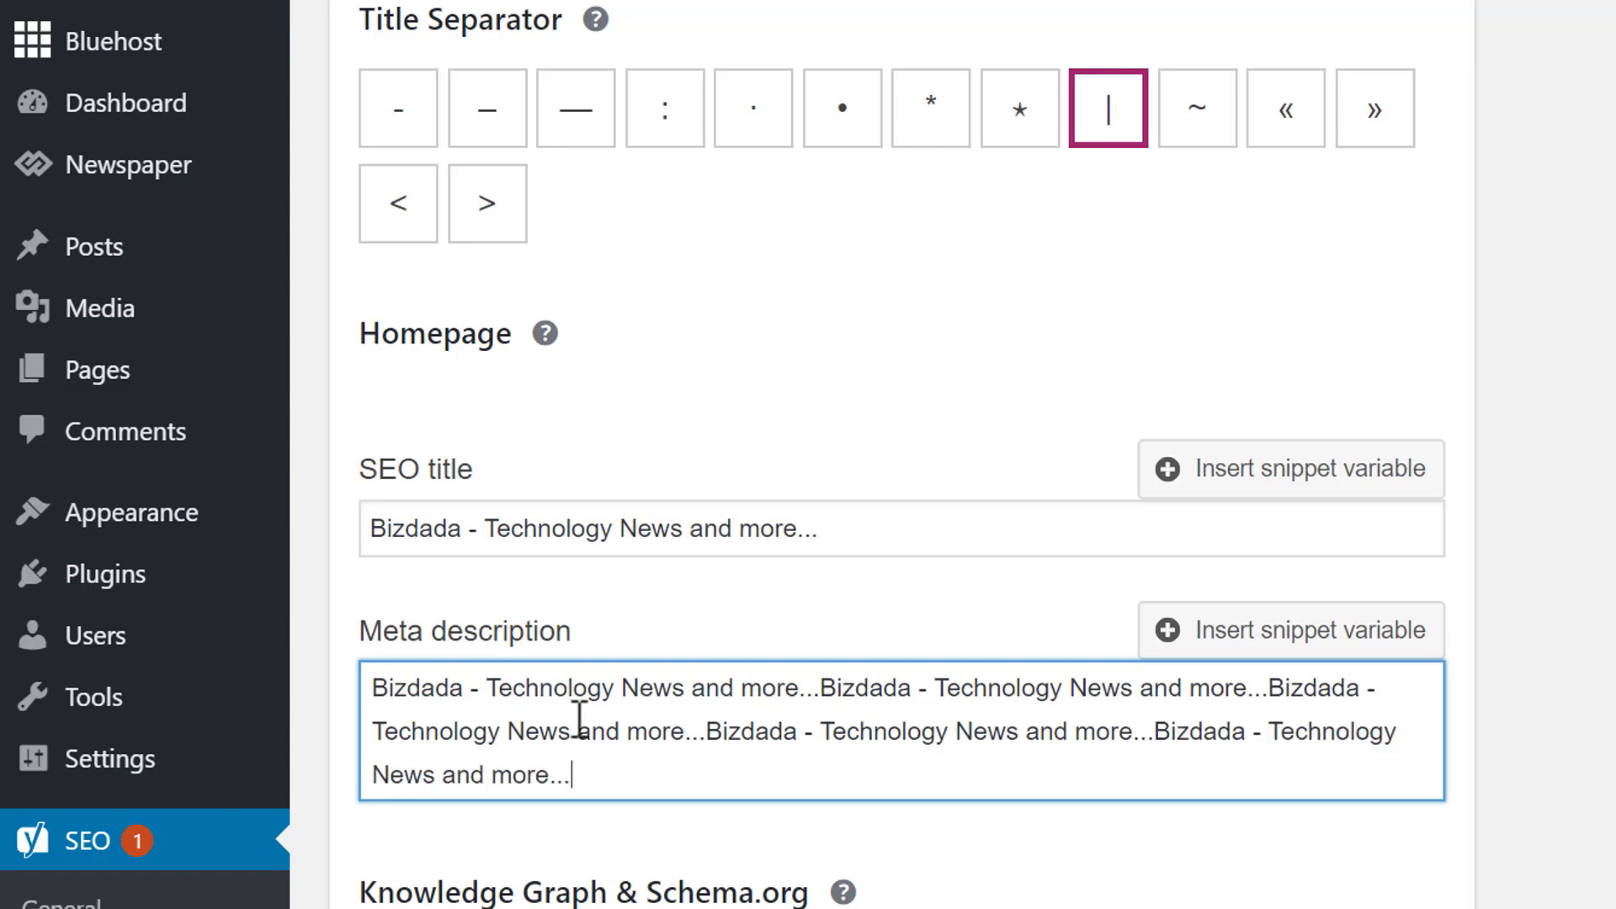
# Keep Person and the selected user under Knowledge Graph & Schema.org and save the Search Appearance changes
pyautogui.scroll(-5, 582, 715)
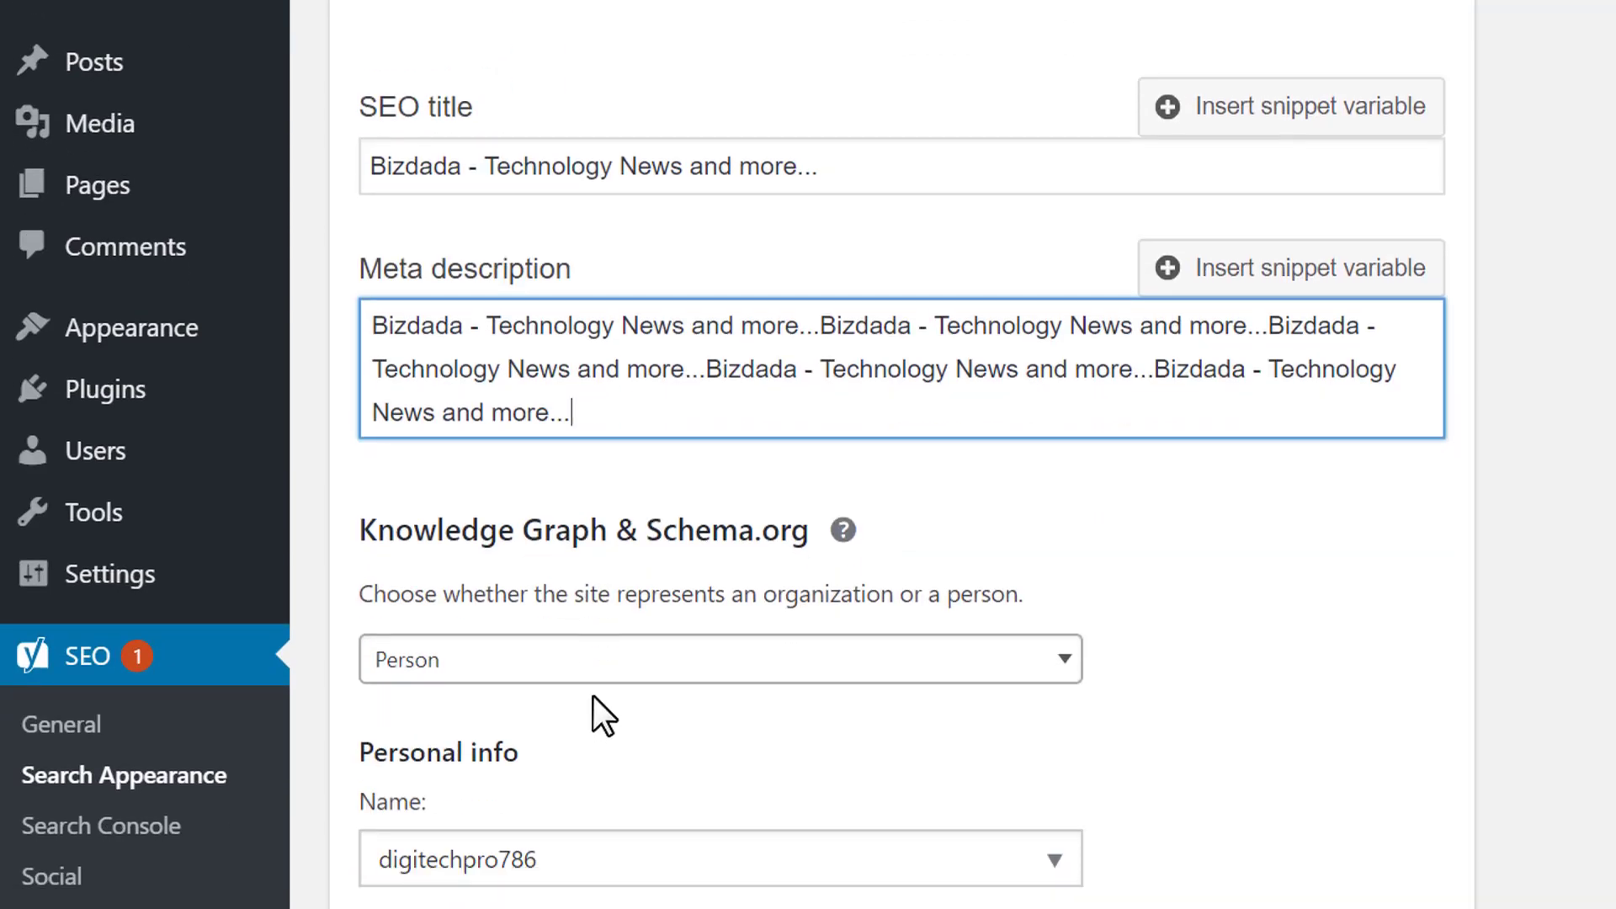
pyautogui.scroll(-6, 589, 641)
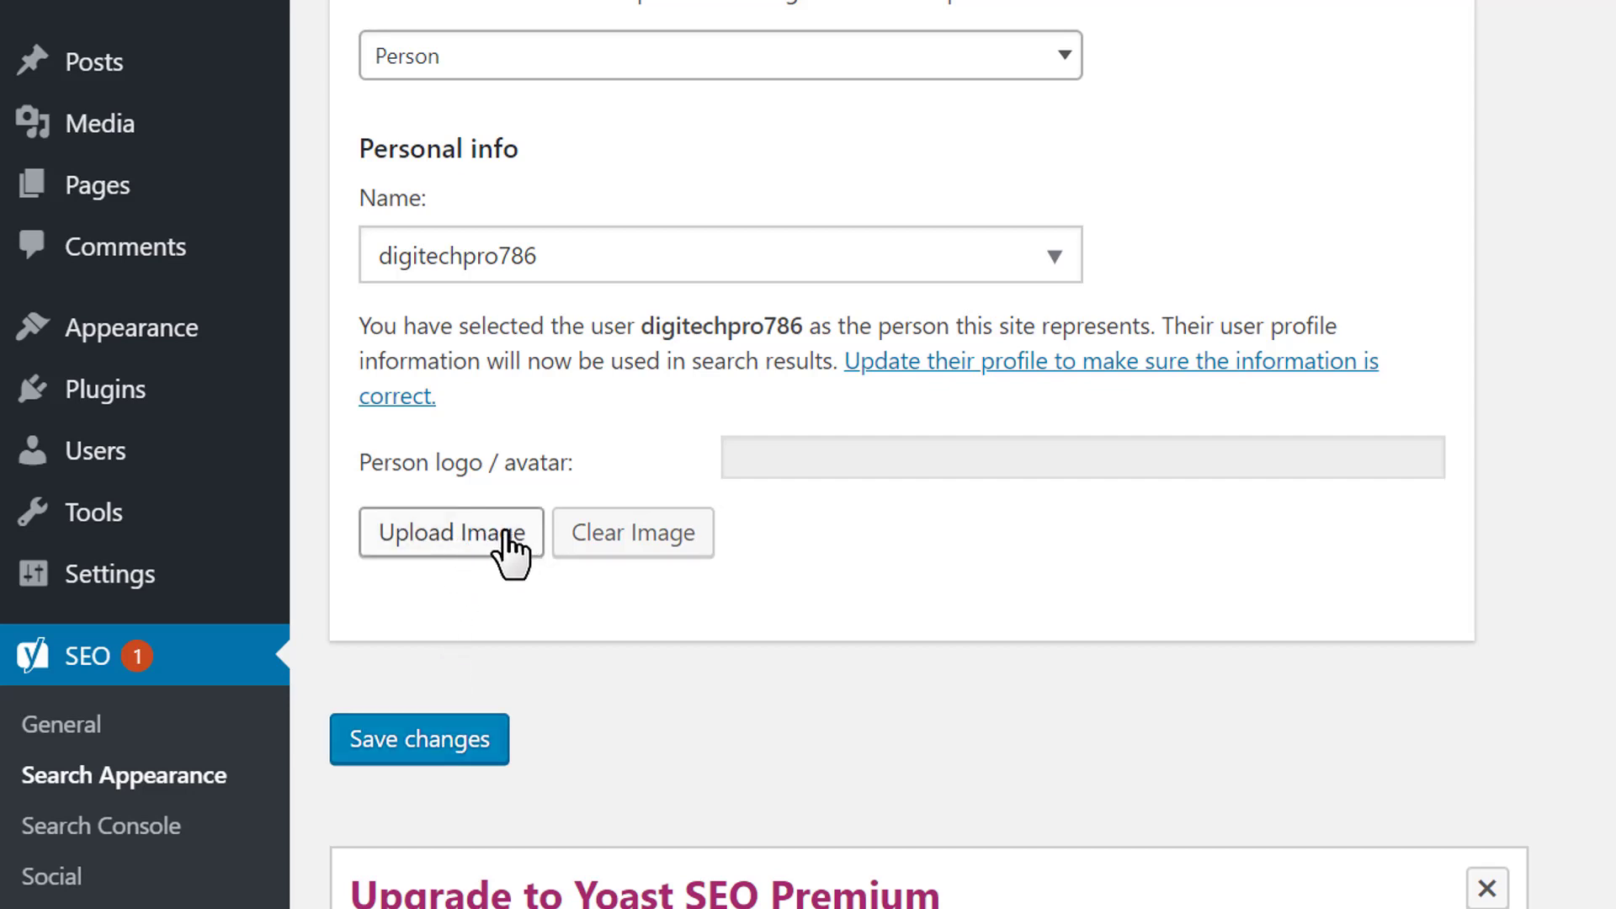
pyautogui.click(488, 744)
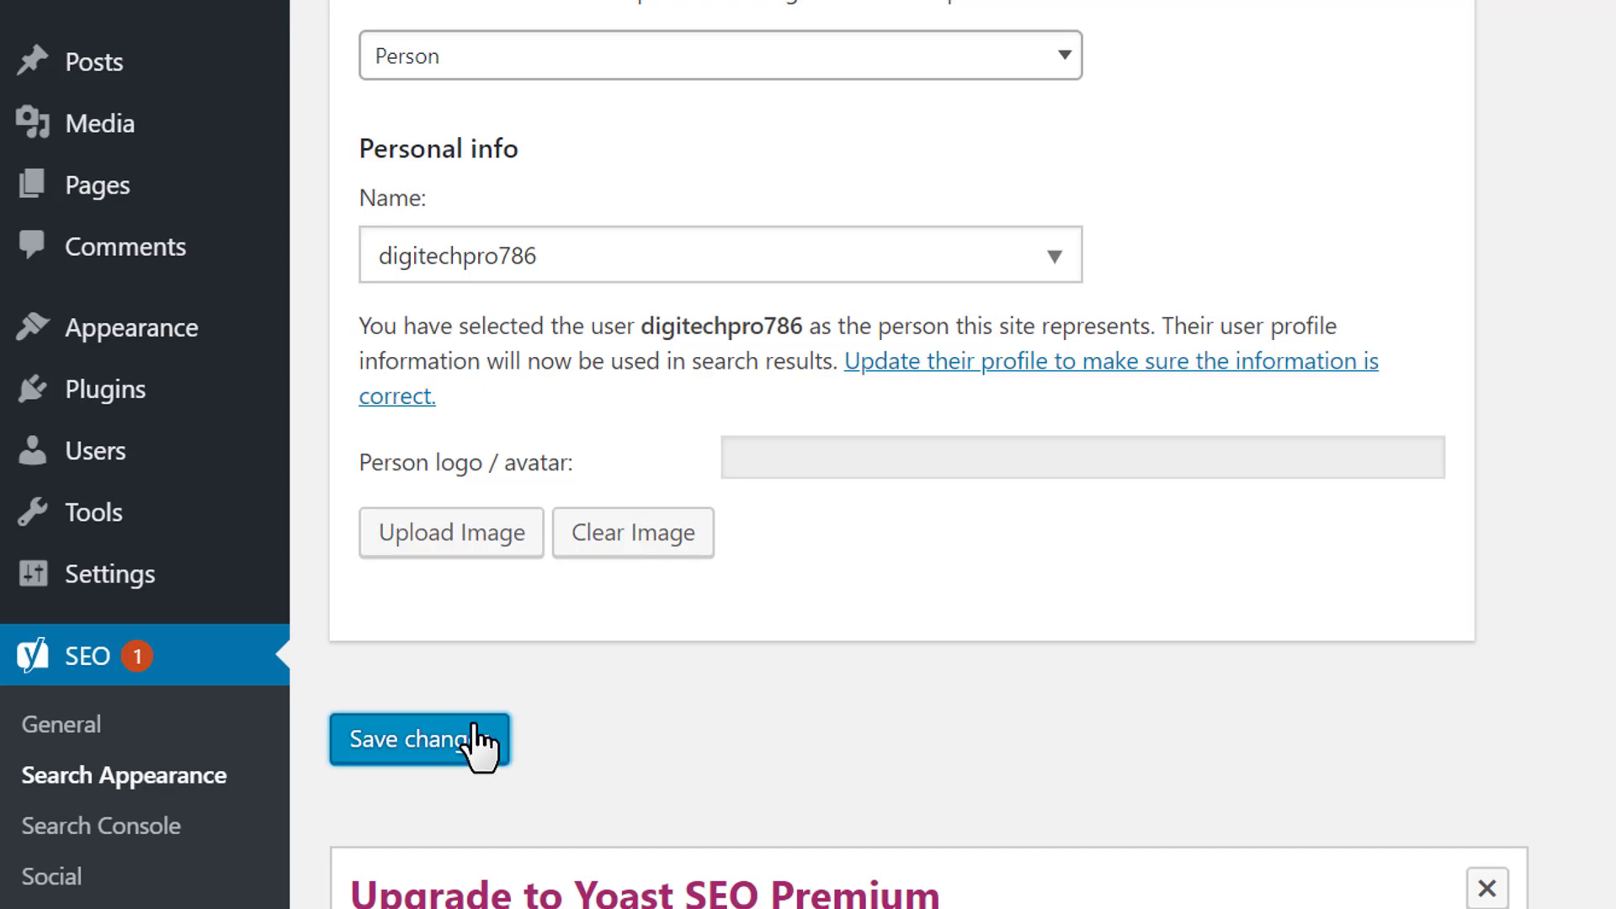
pyautogui.scroll(-5, 463, 732)
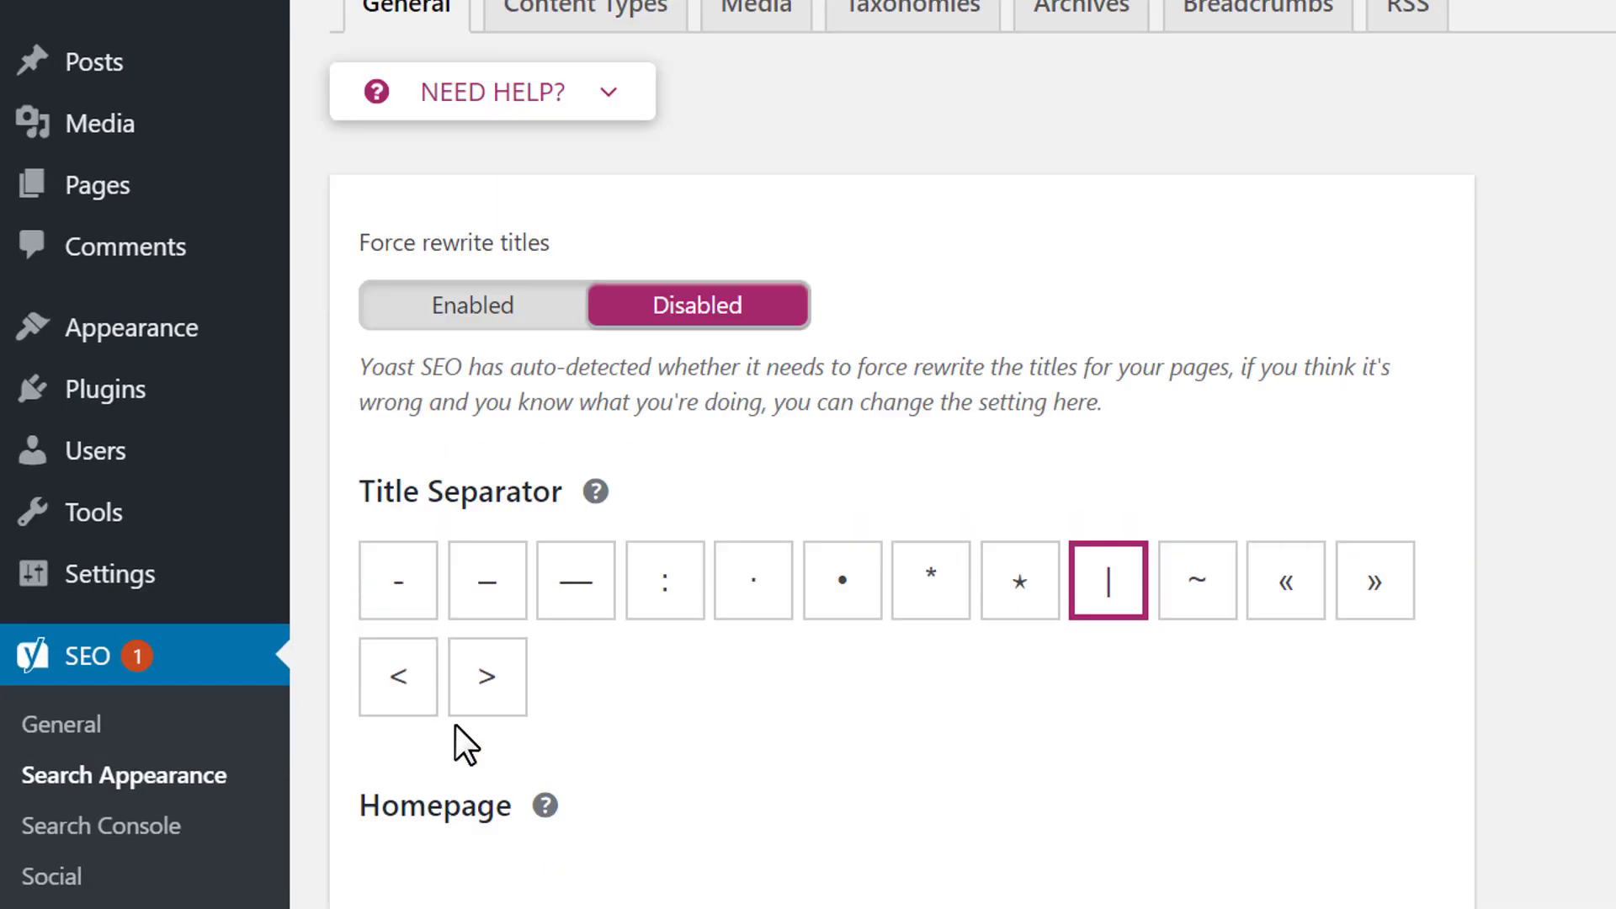
# Open the plugin's Search Console settings and examine the Google authorization code section
pyautogui.click(224, 828)
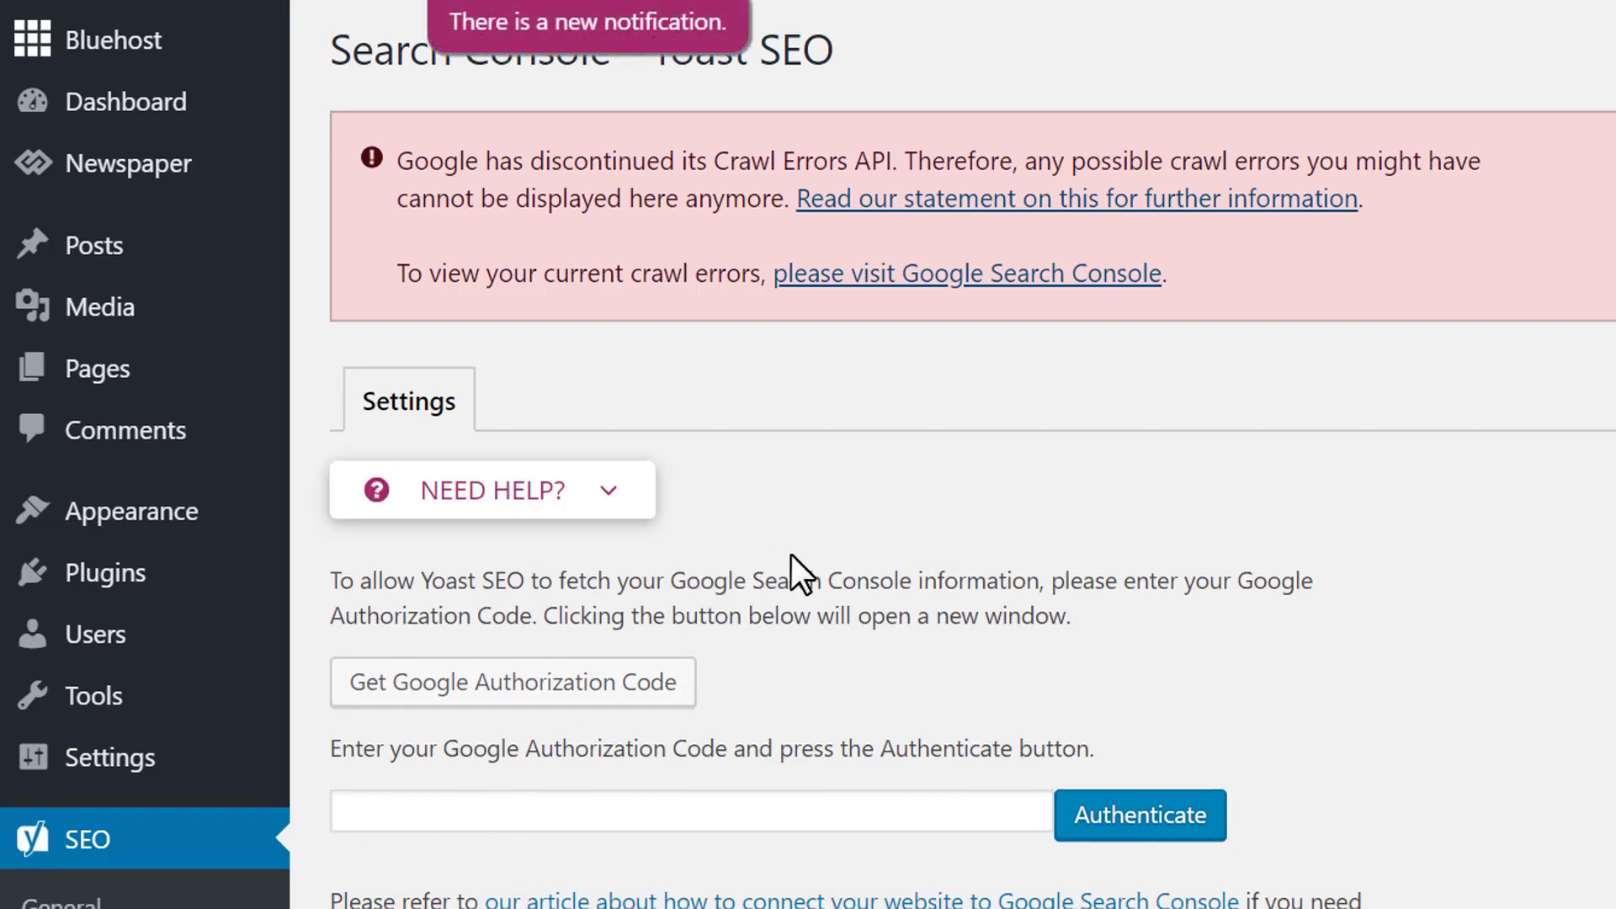
pyautogui.scroll(-2, 791, 562)
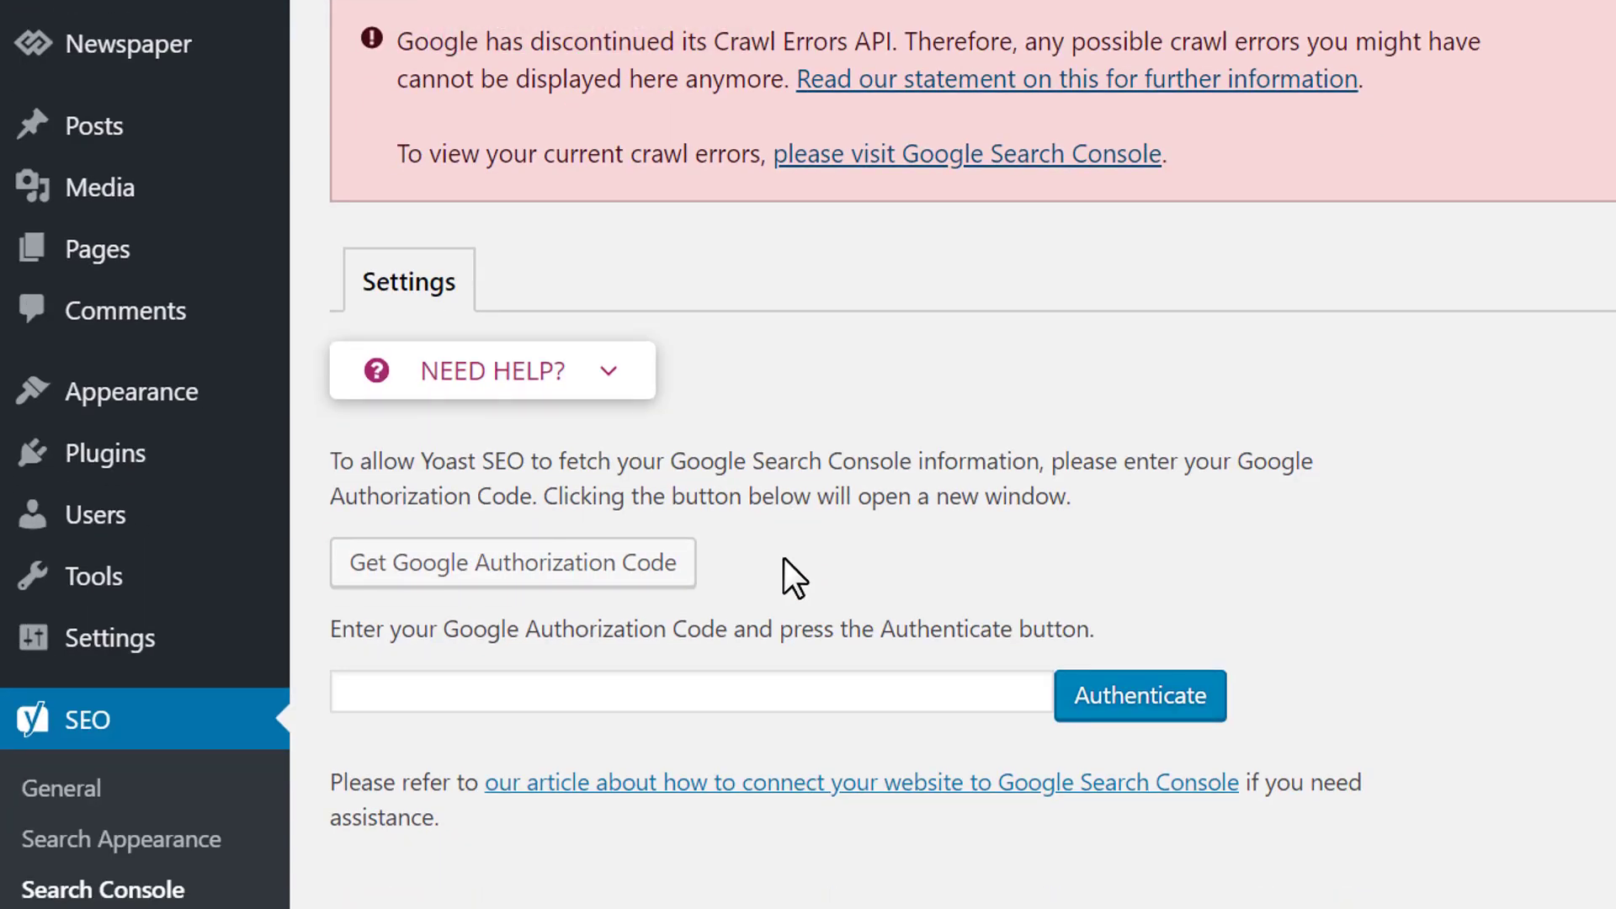
pyautogui.scroll(-2, 784, 560)
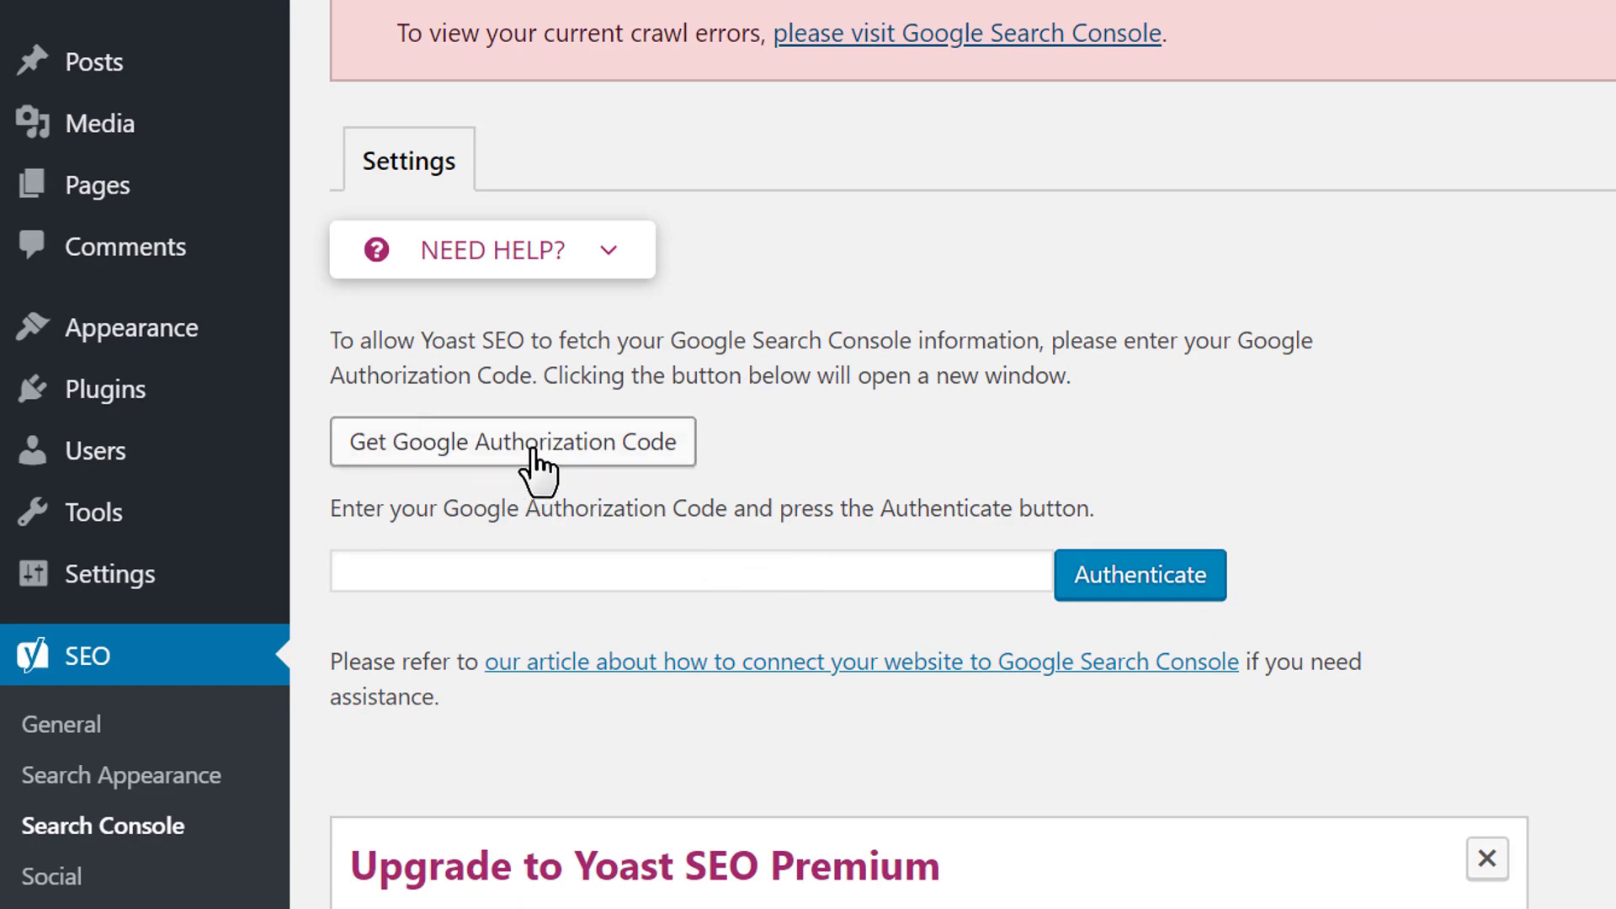
# Request a Google authorization code, choose the first listed Google account and allow Yoast SEO to access its Search Console data
pyautogui.scroll(-5, 547, 437)
pyautogui.scroll(6, 552, 436)
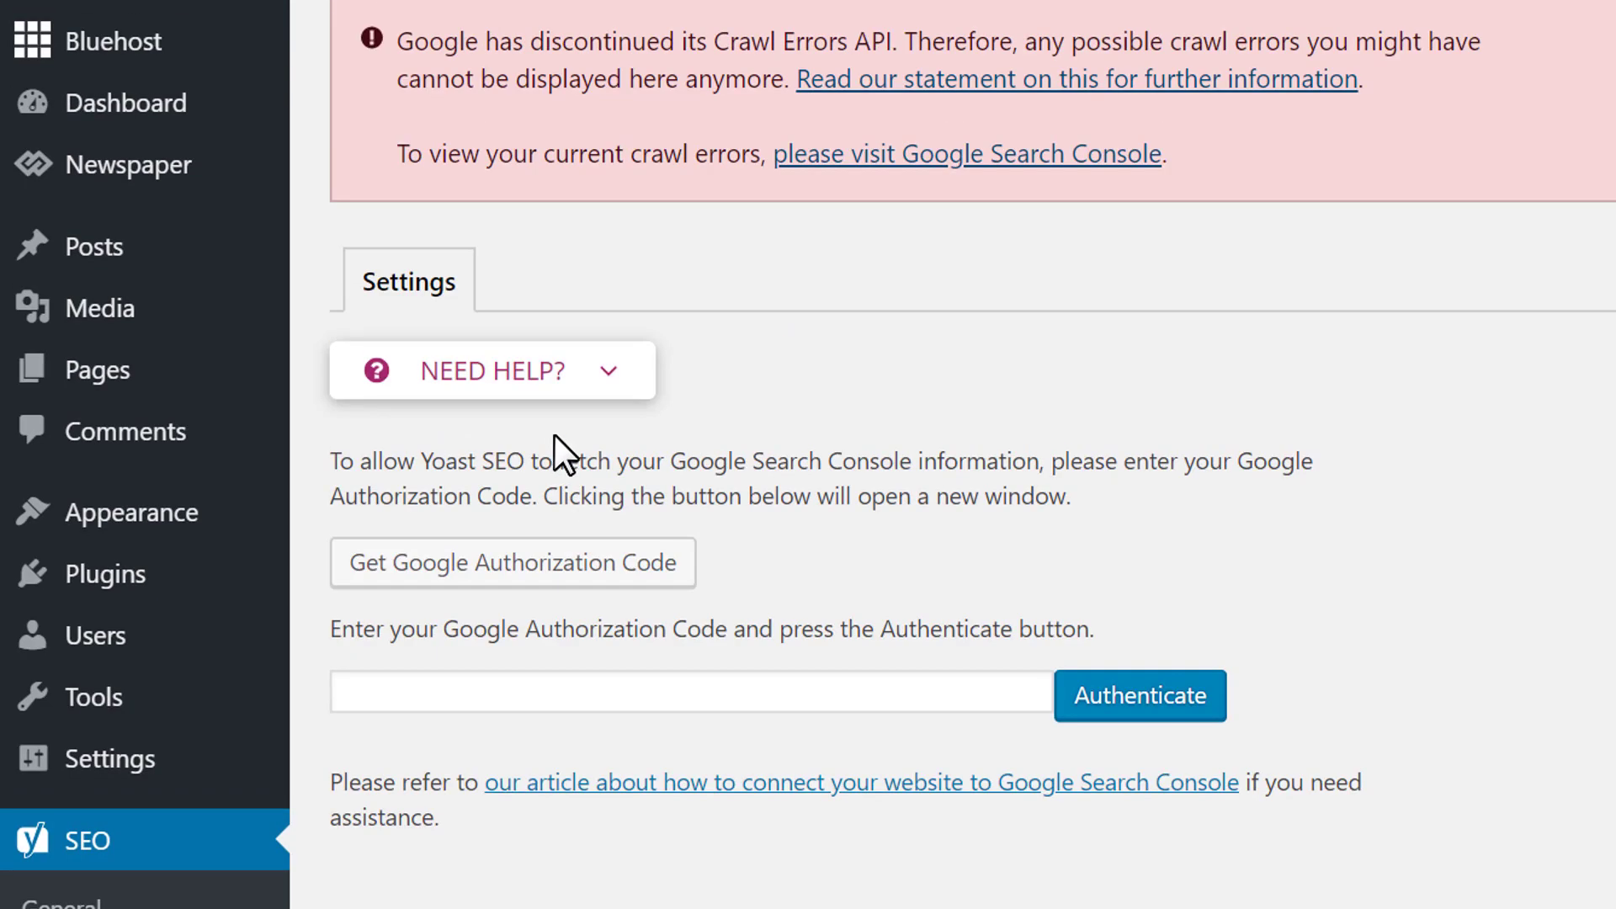
pyautogui.scroll(-2, 556, 436)
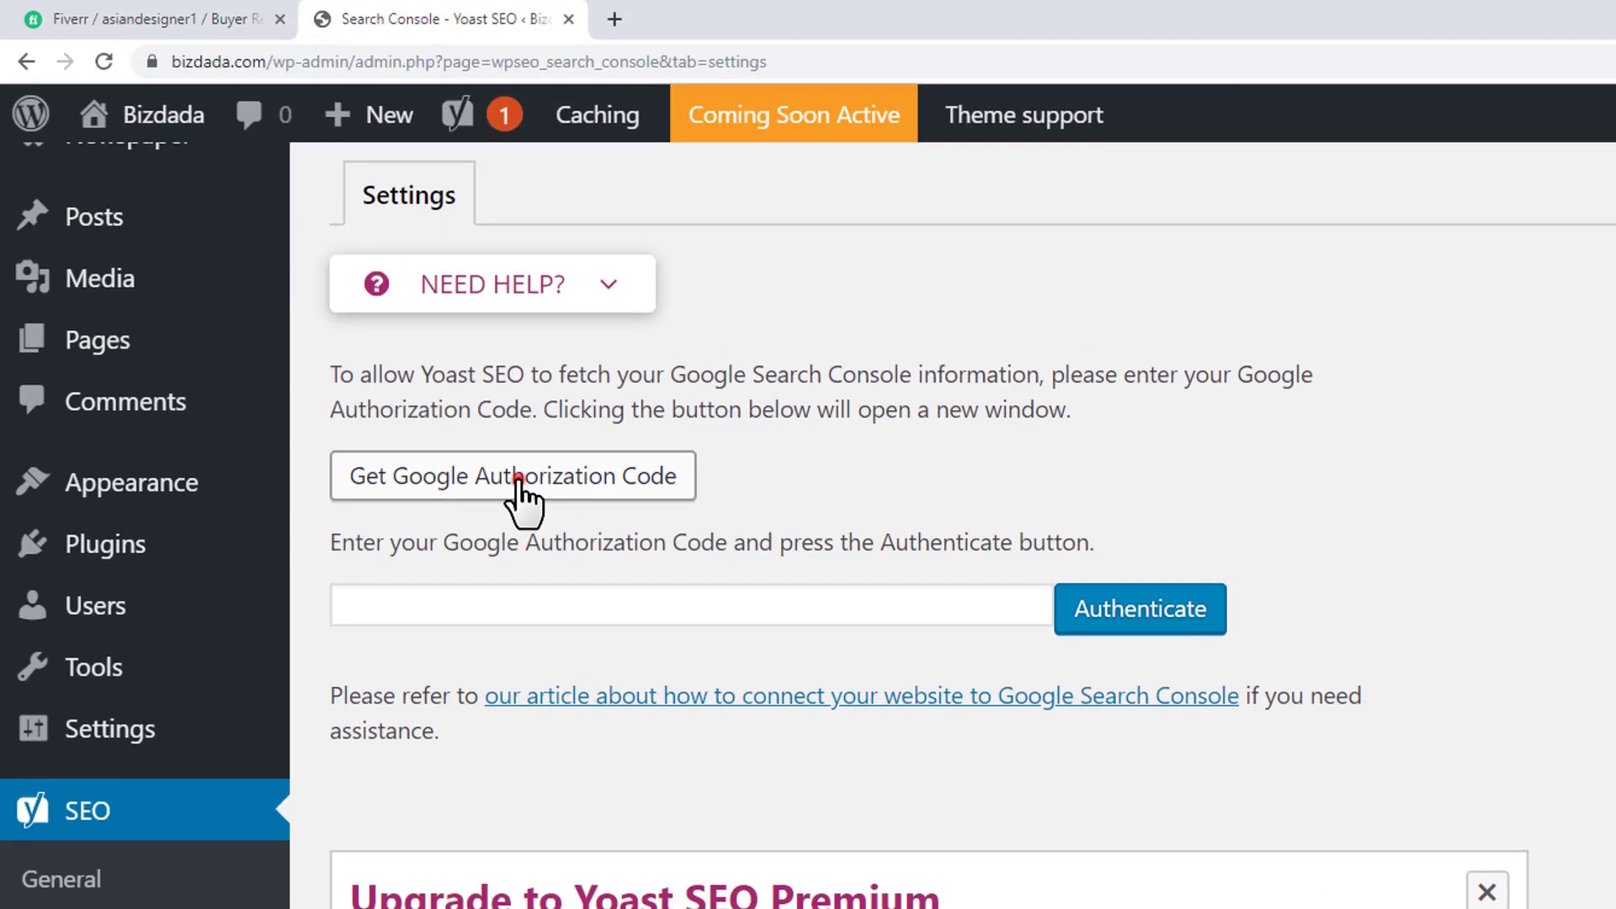
pyautogui.click(517, 328)
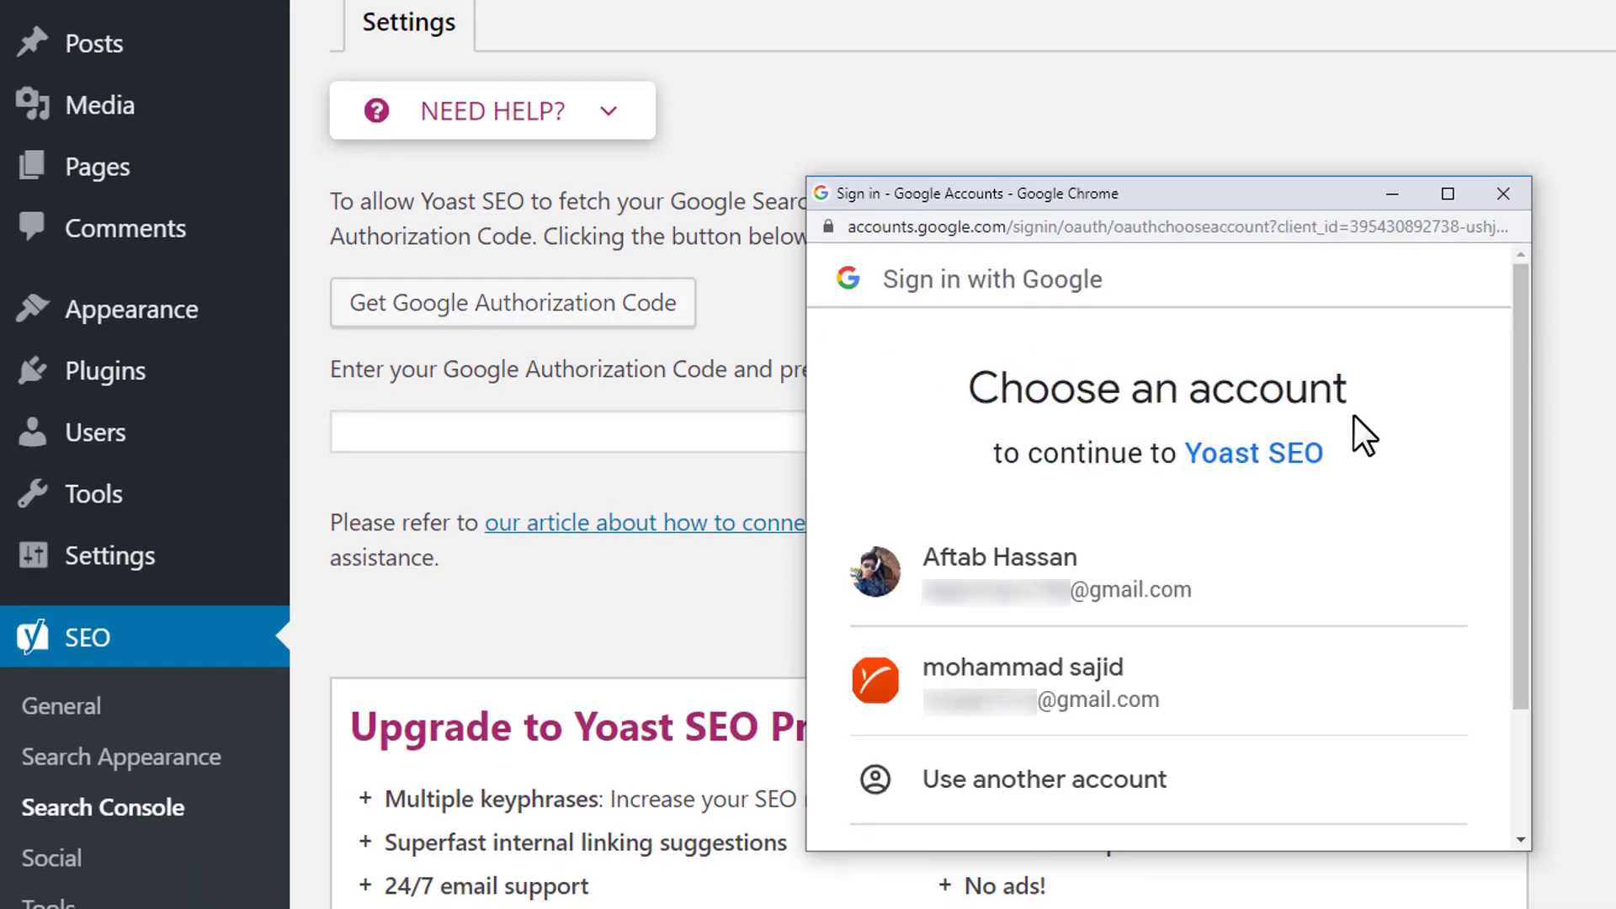
pyautogui.click(1250, 582)
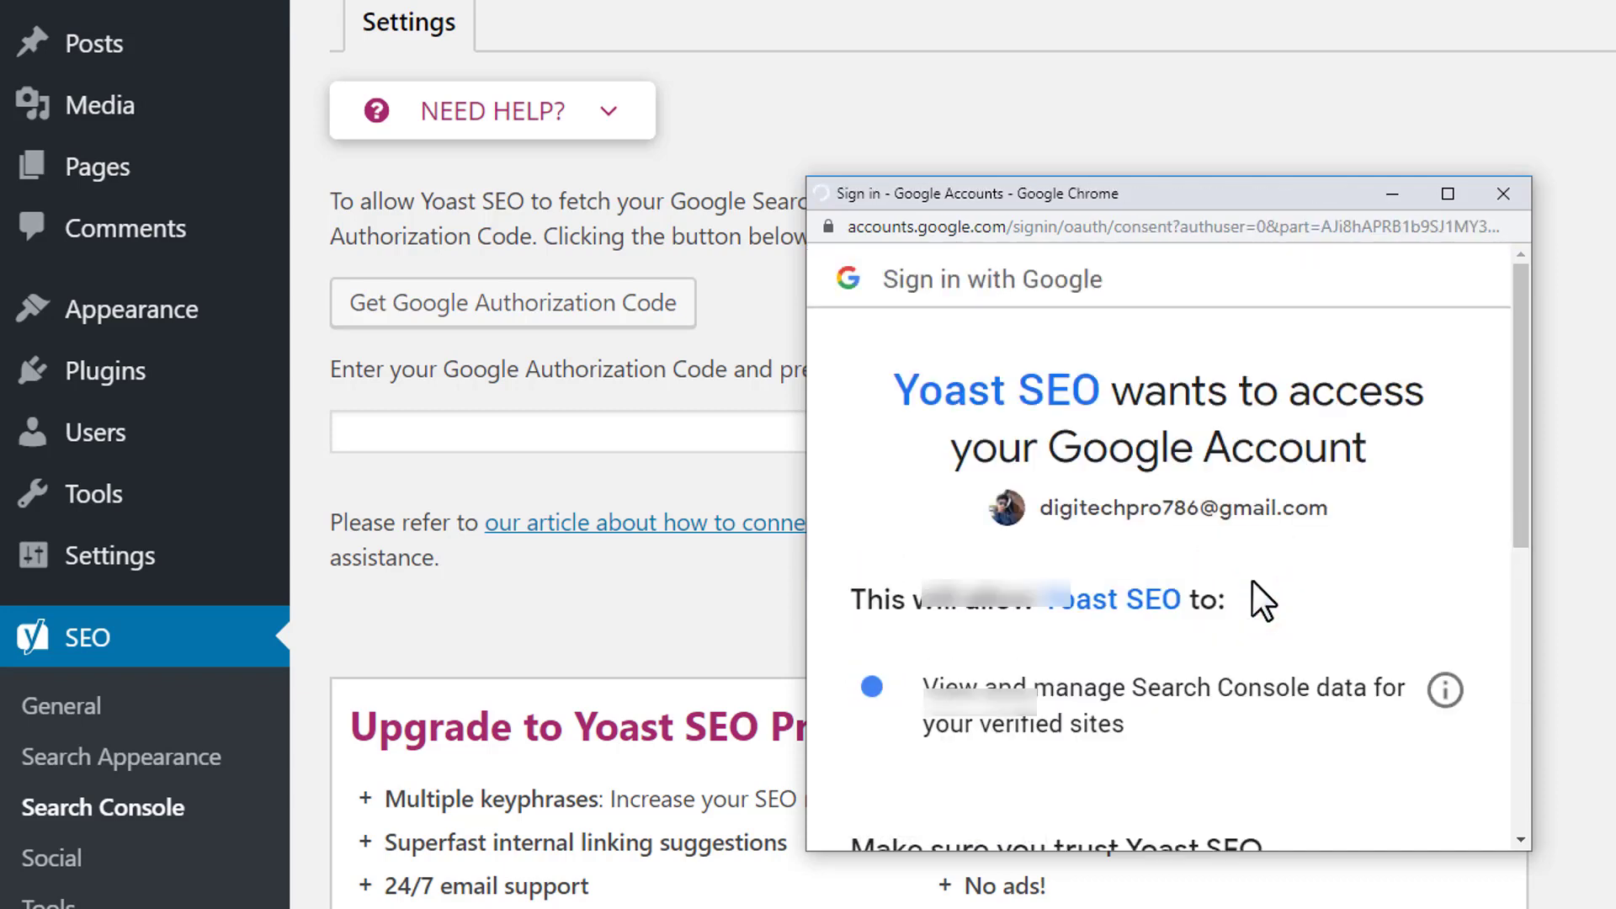
pyautogui.scroll(-7, 1271, 521)
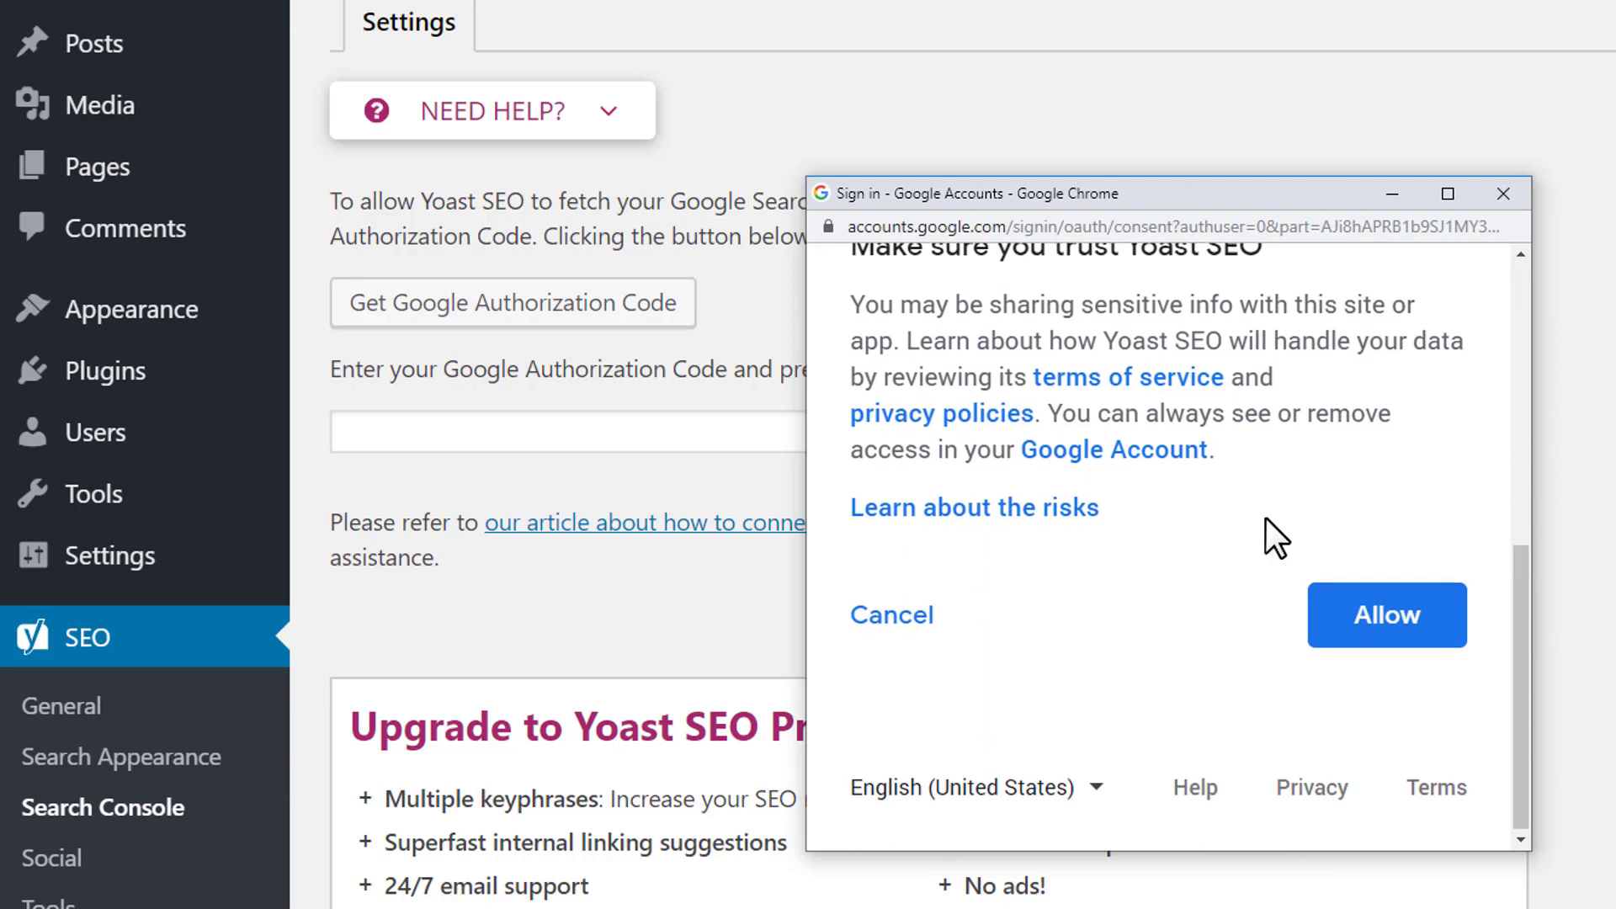
pyautogui.click(1336, 629)
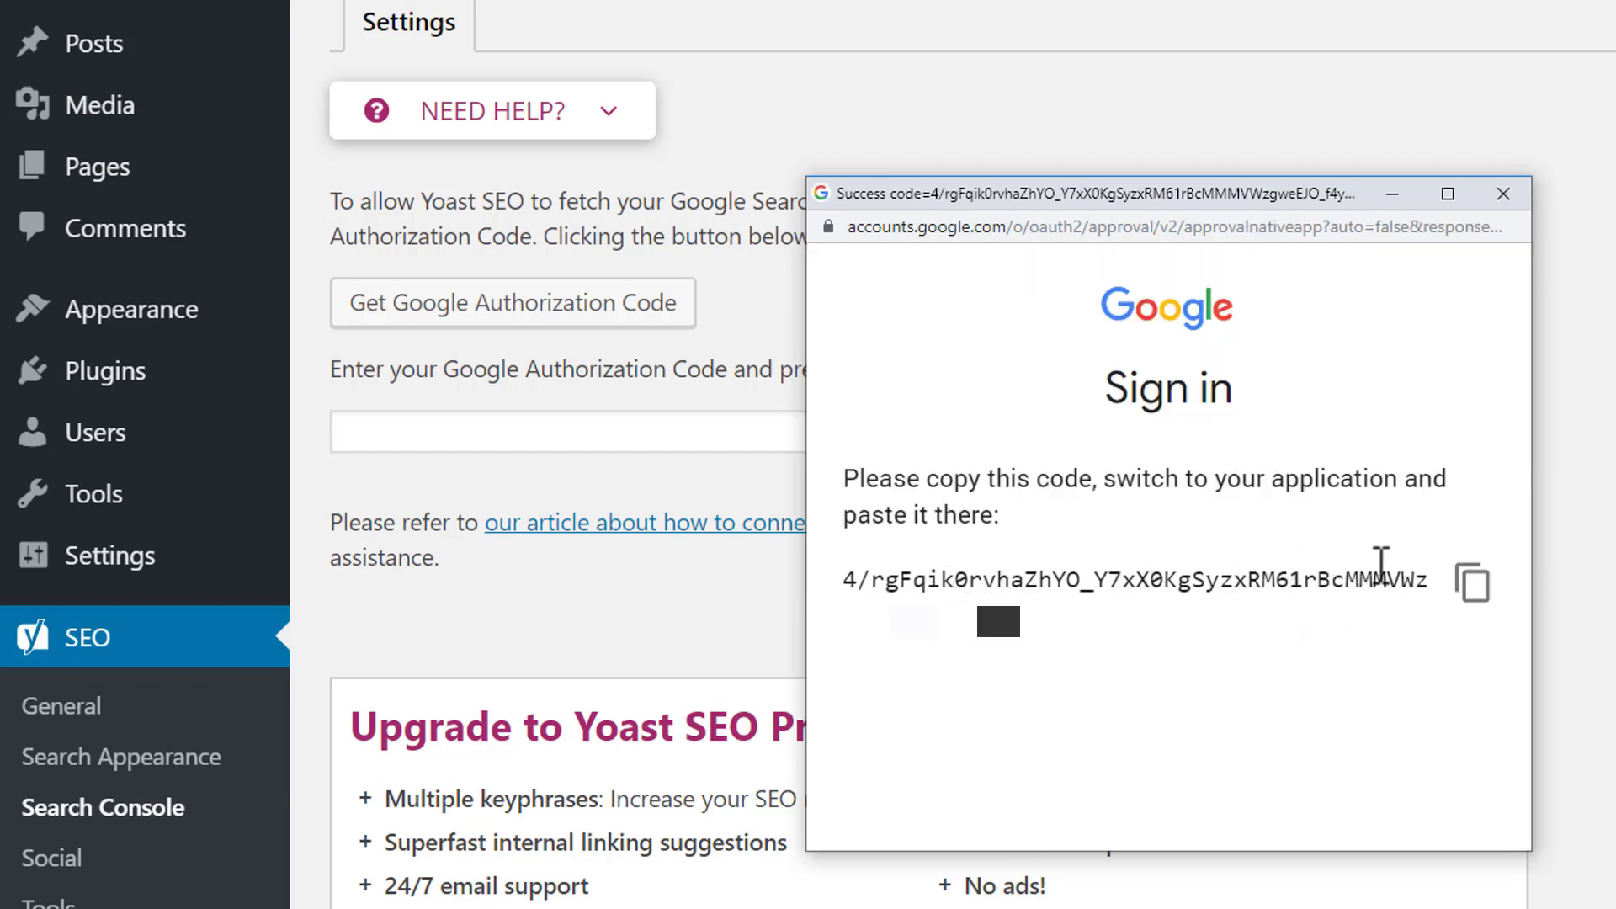
# Copy the generated Google authorization code, paste it into the authorization code field of the Search Console settings and authenticate
pyautogui.click(1472, 585)
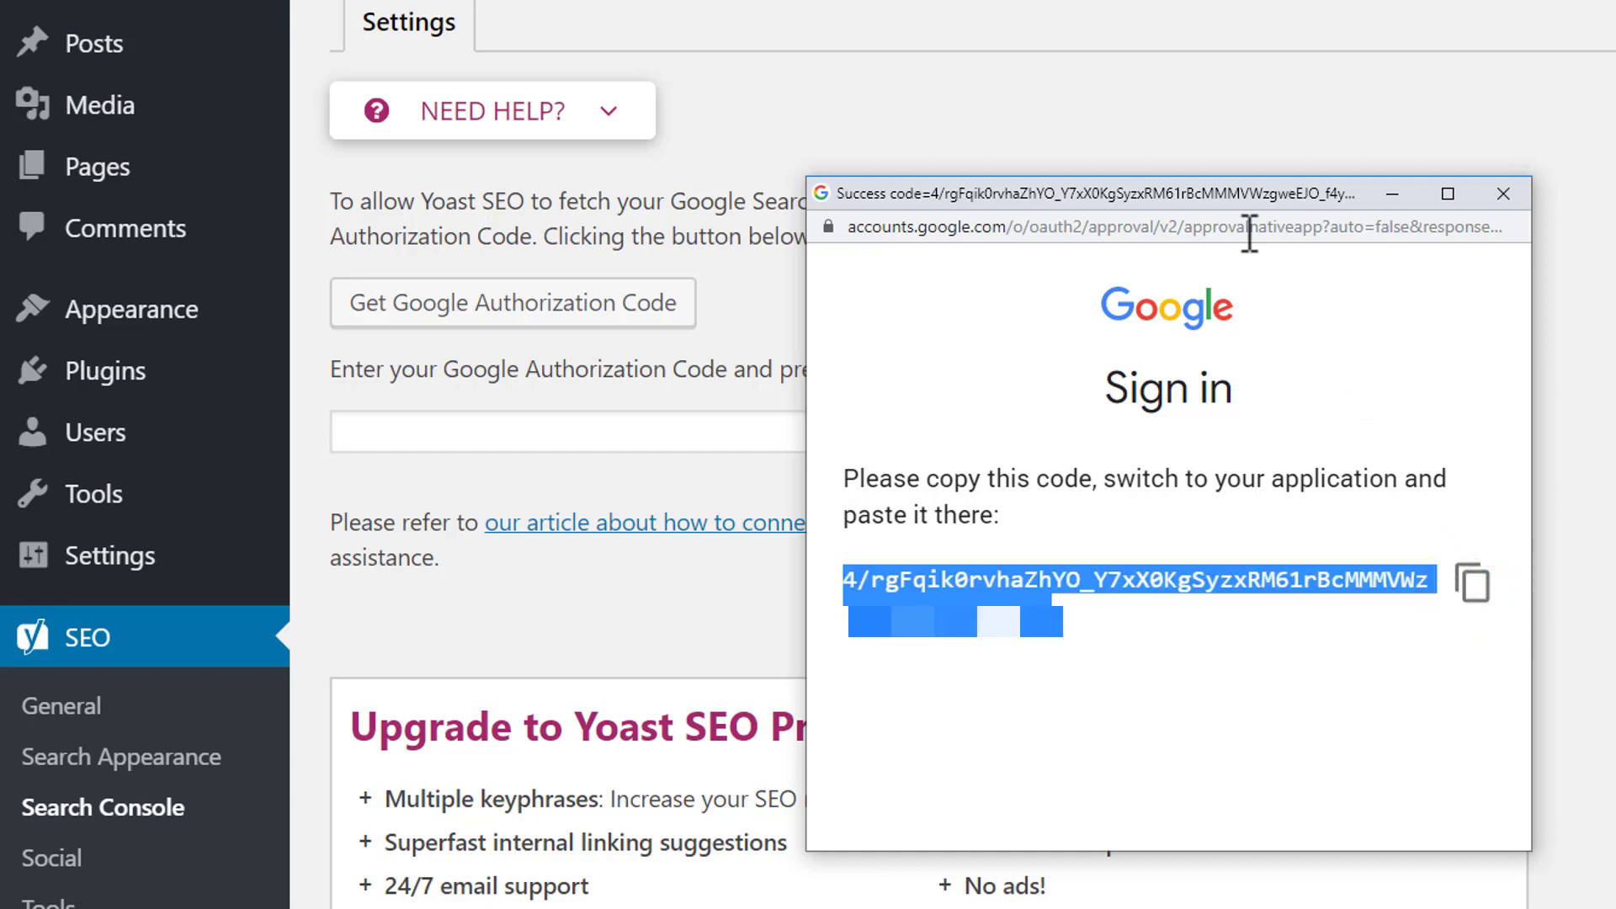
pyautogui.click(1196, 101)
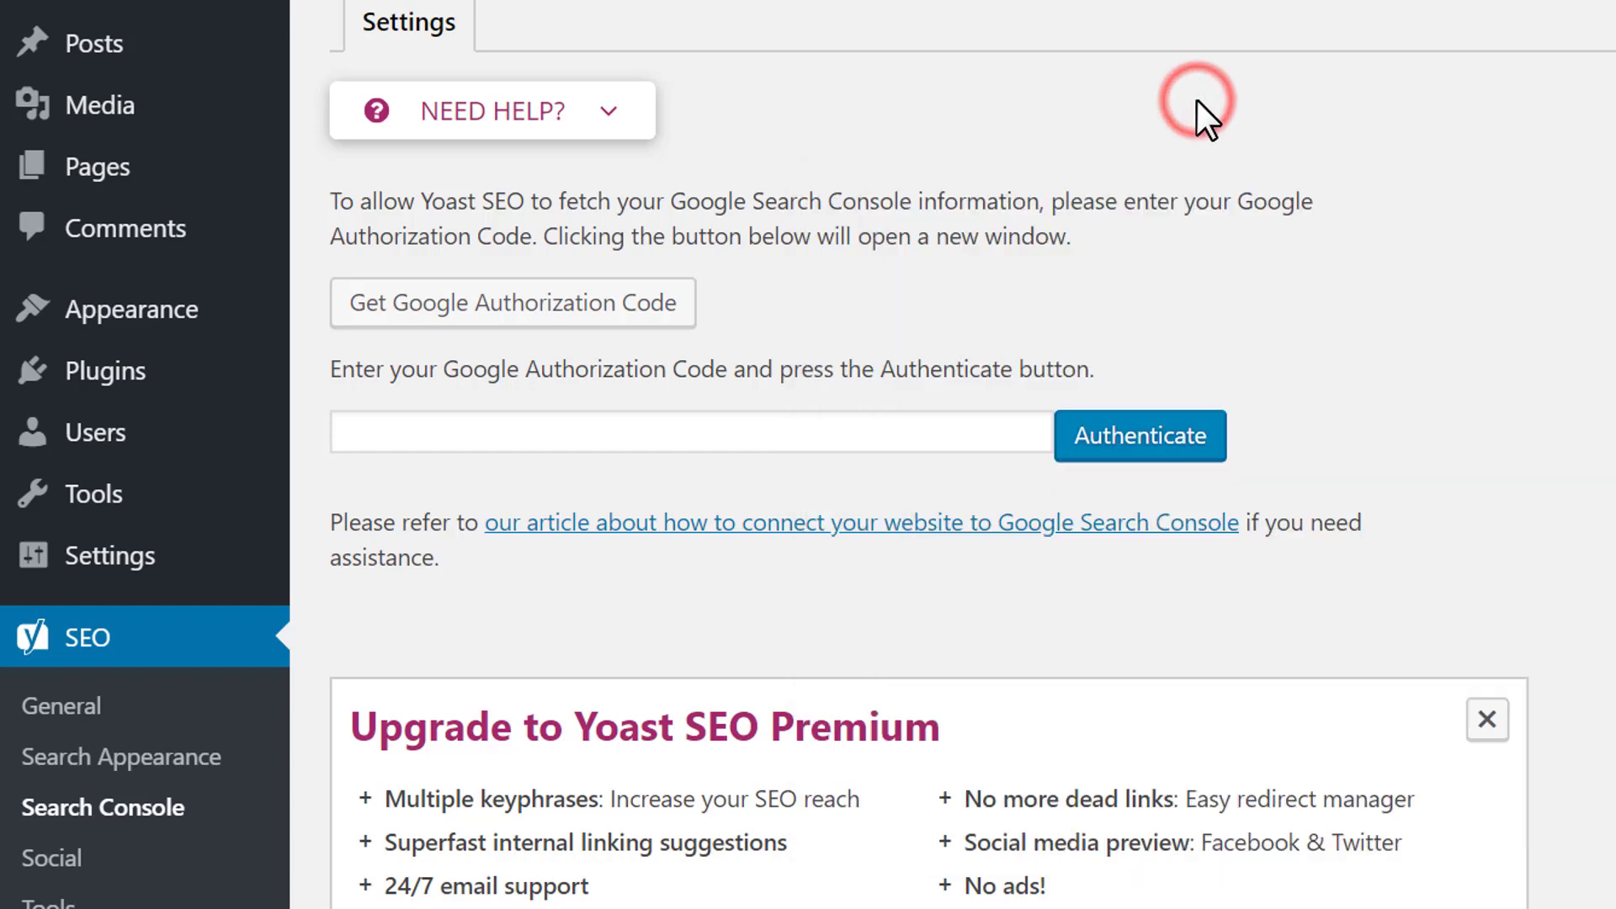
pyautogui.click(498, 428)
pyautogui.rightClick(499, 427)
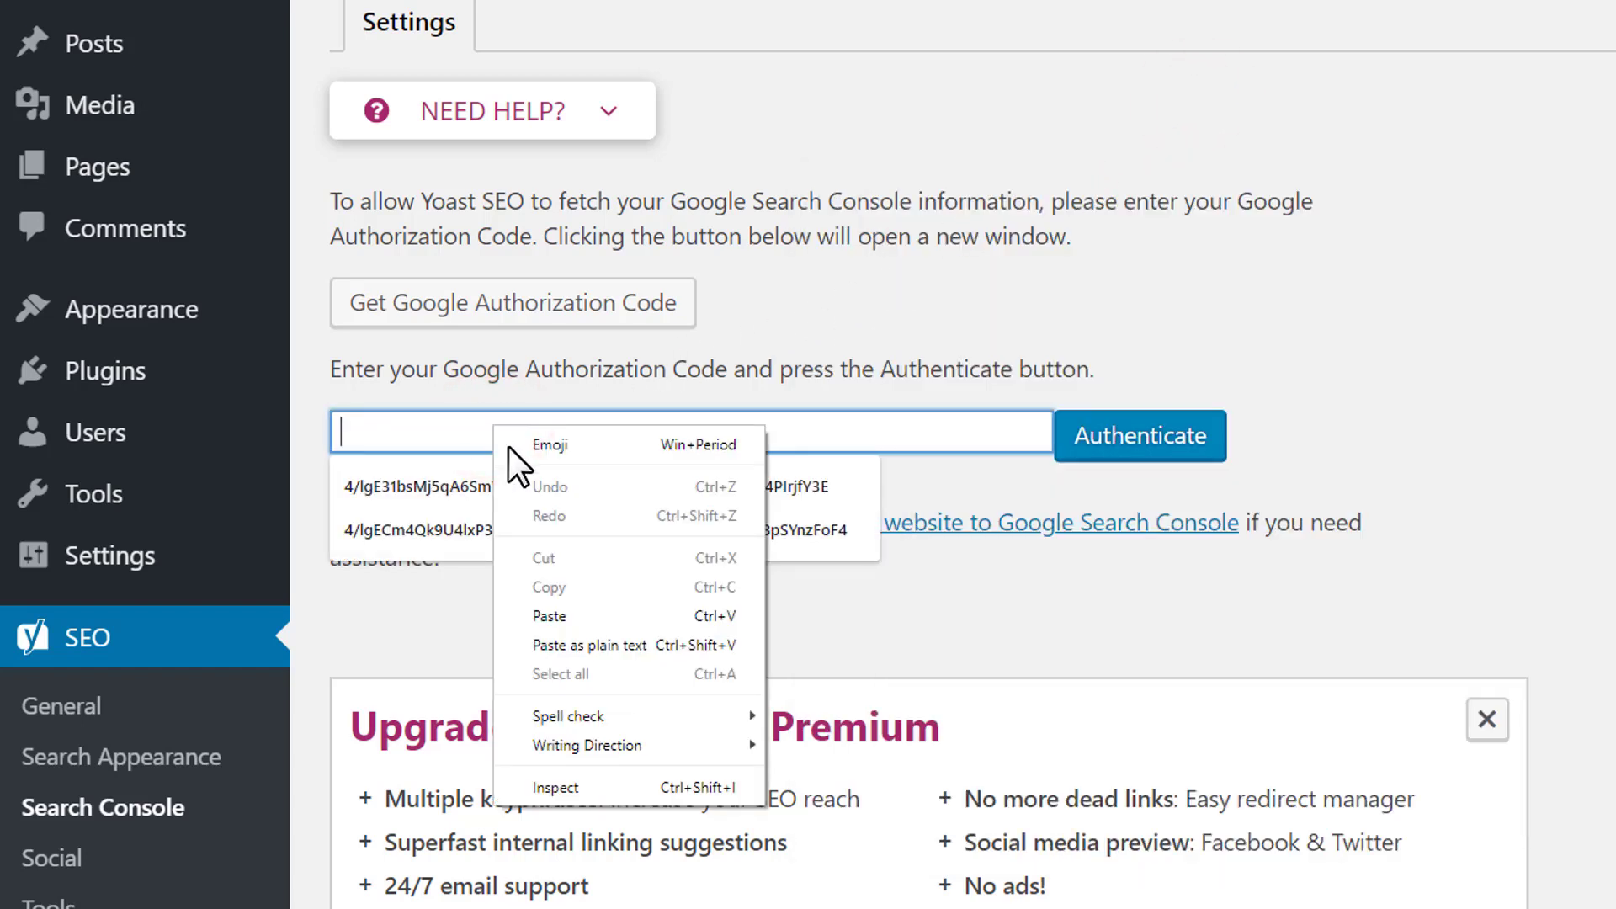
pyautogui.click(655, 618)
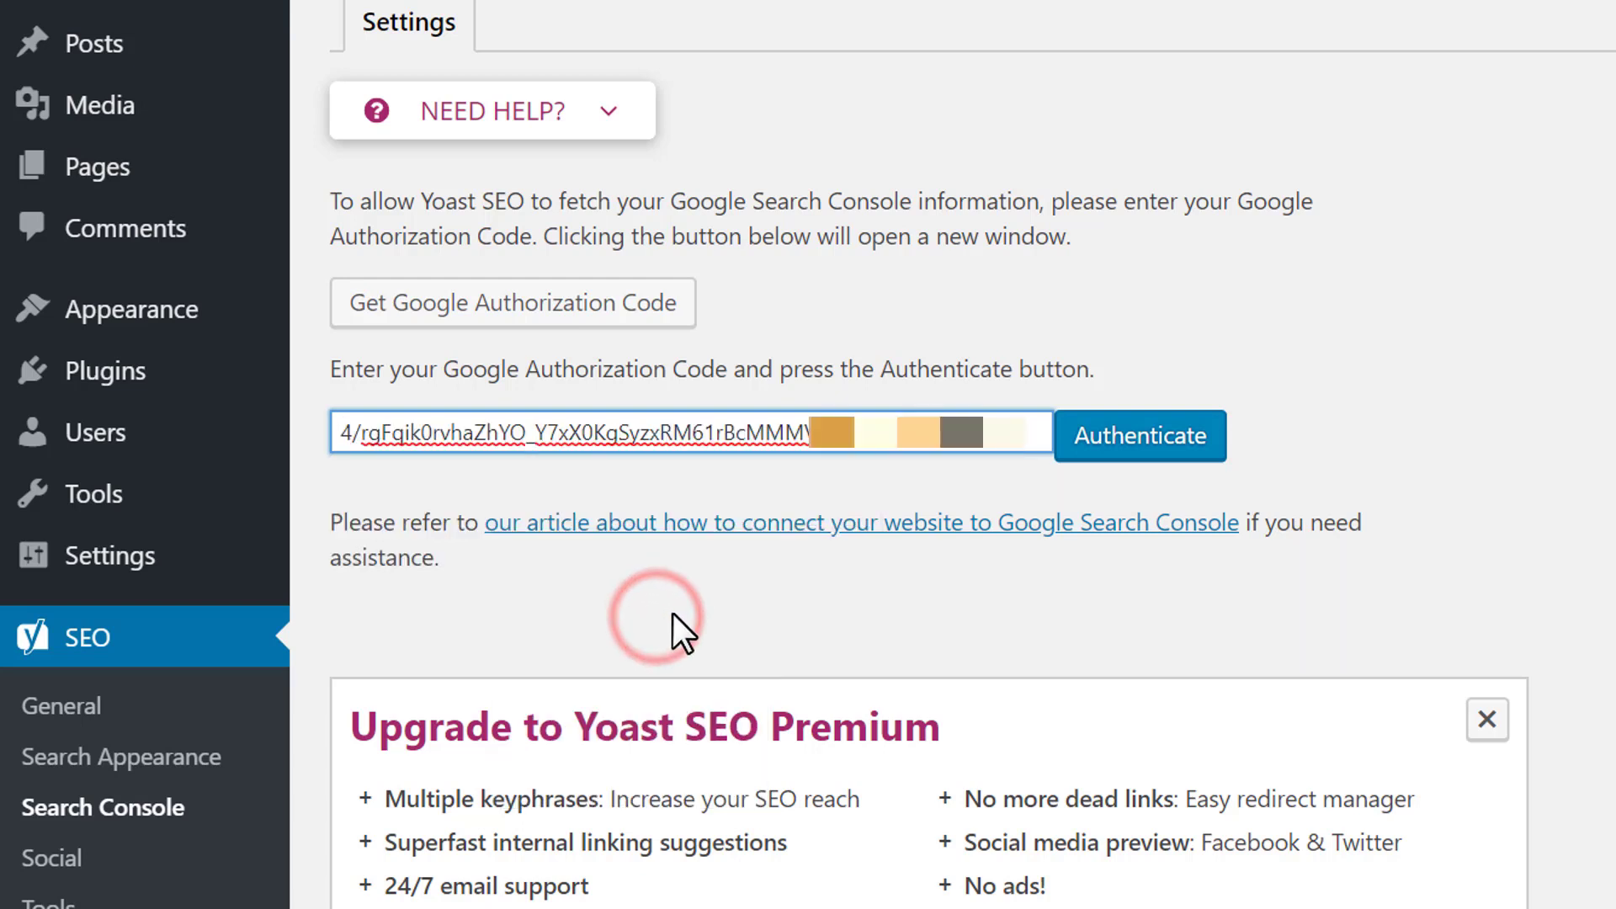
pyautogui.click(1095, 456)
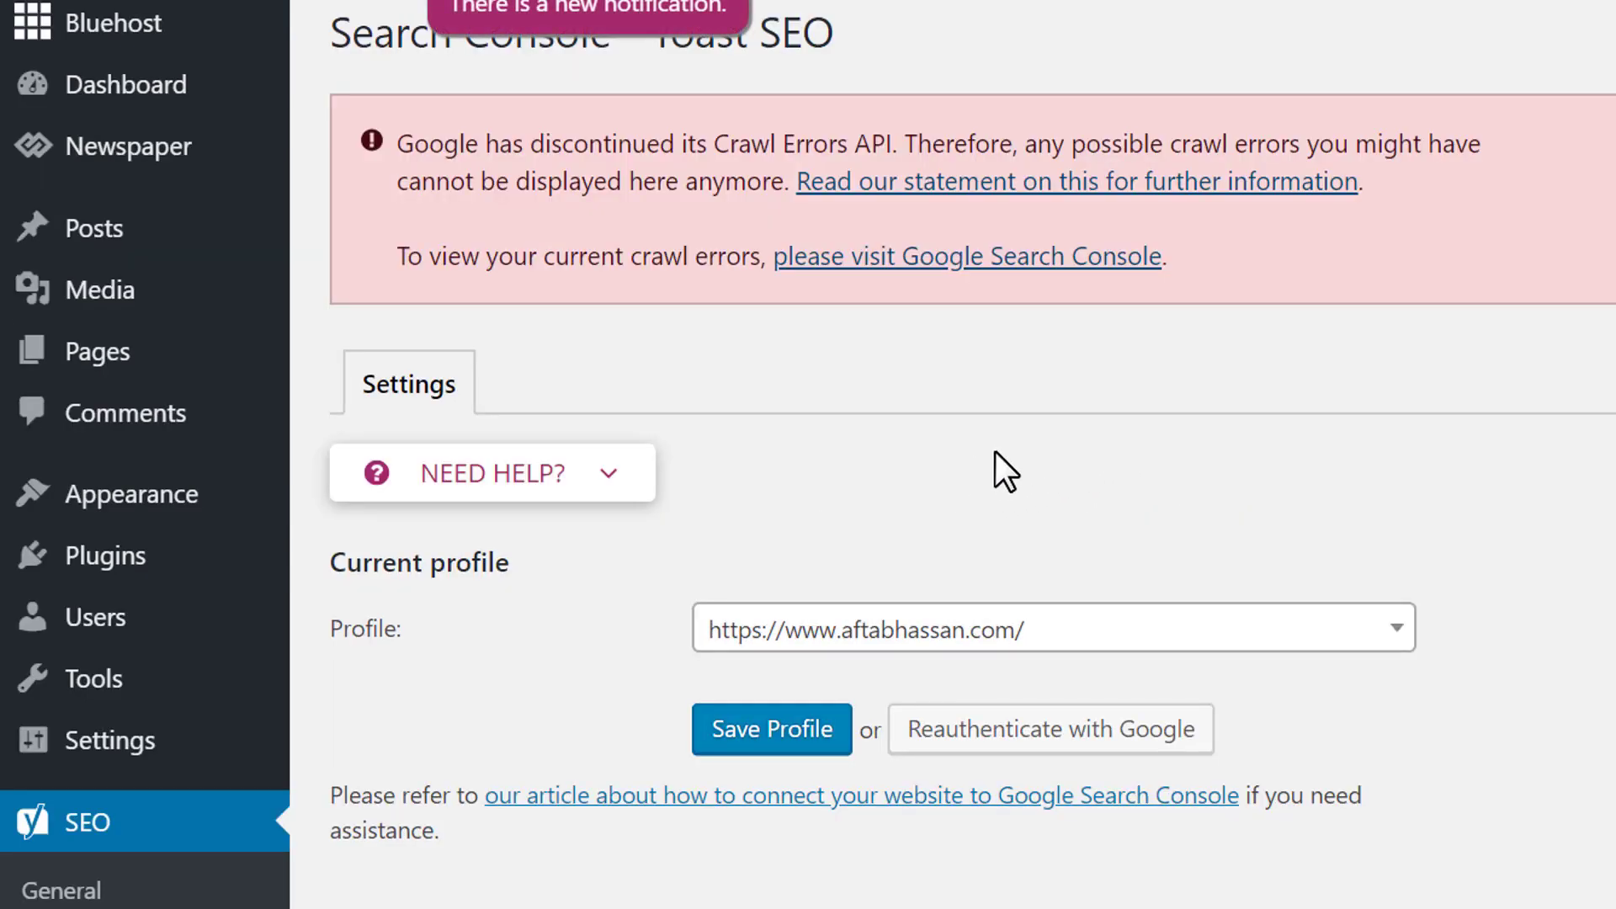
# Keep the preselected website as the current Search Console profile and save the profile
pyautogui.scroll(-3, 1014, 450)
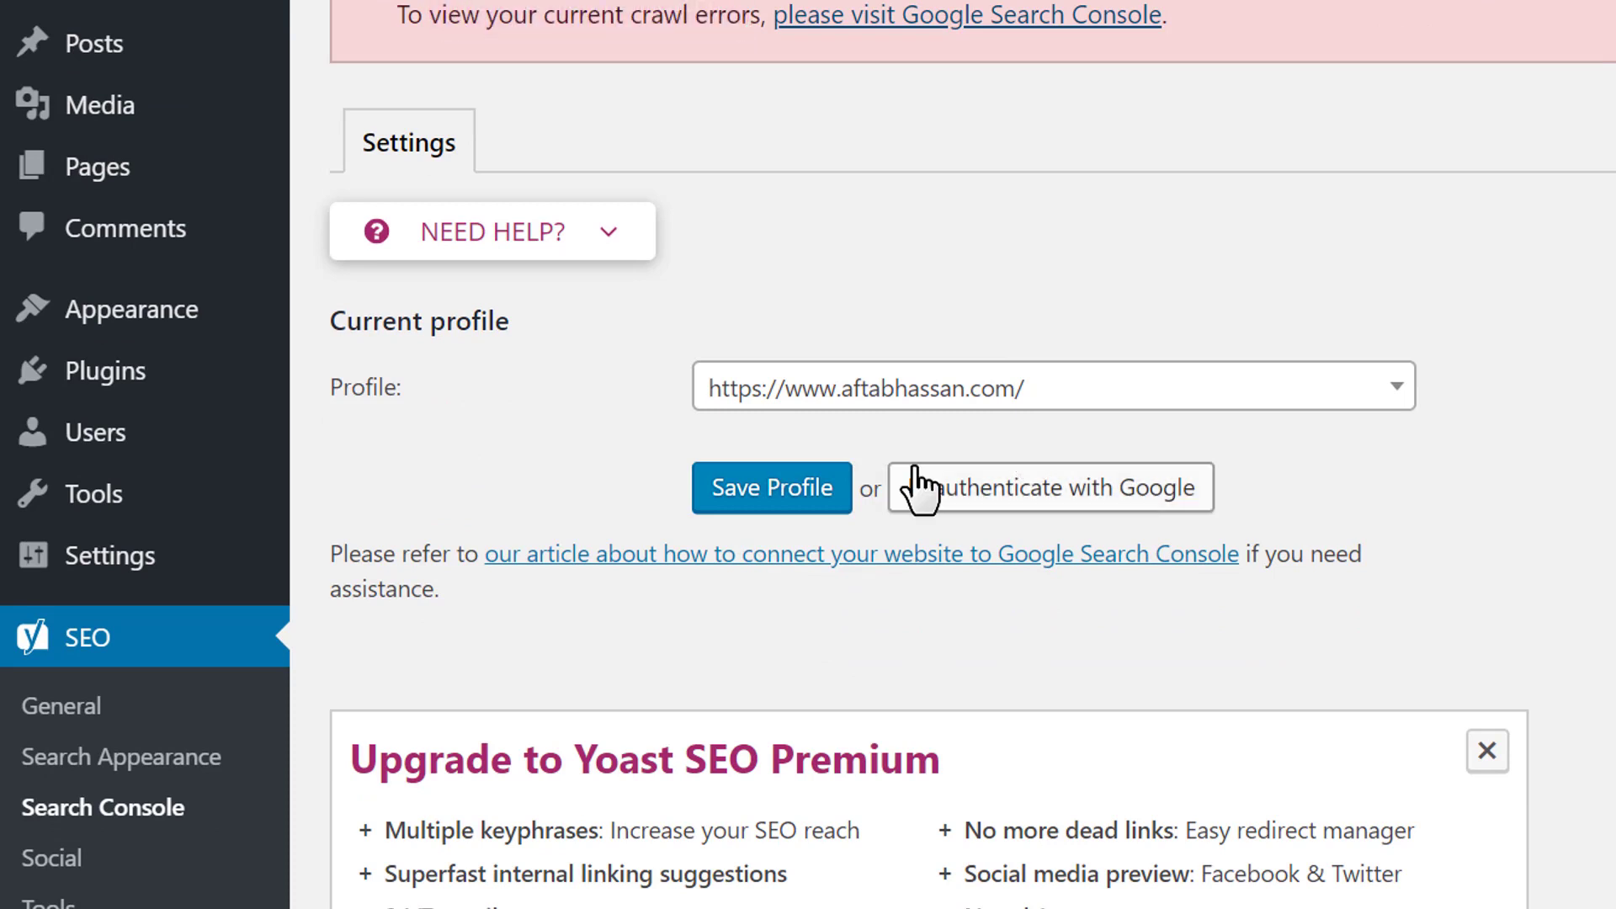
pyautogui.click(786, 503)
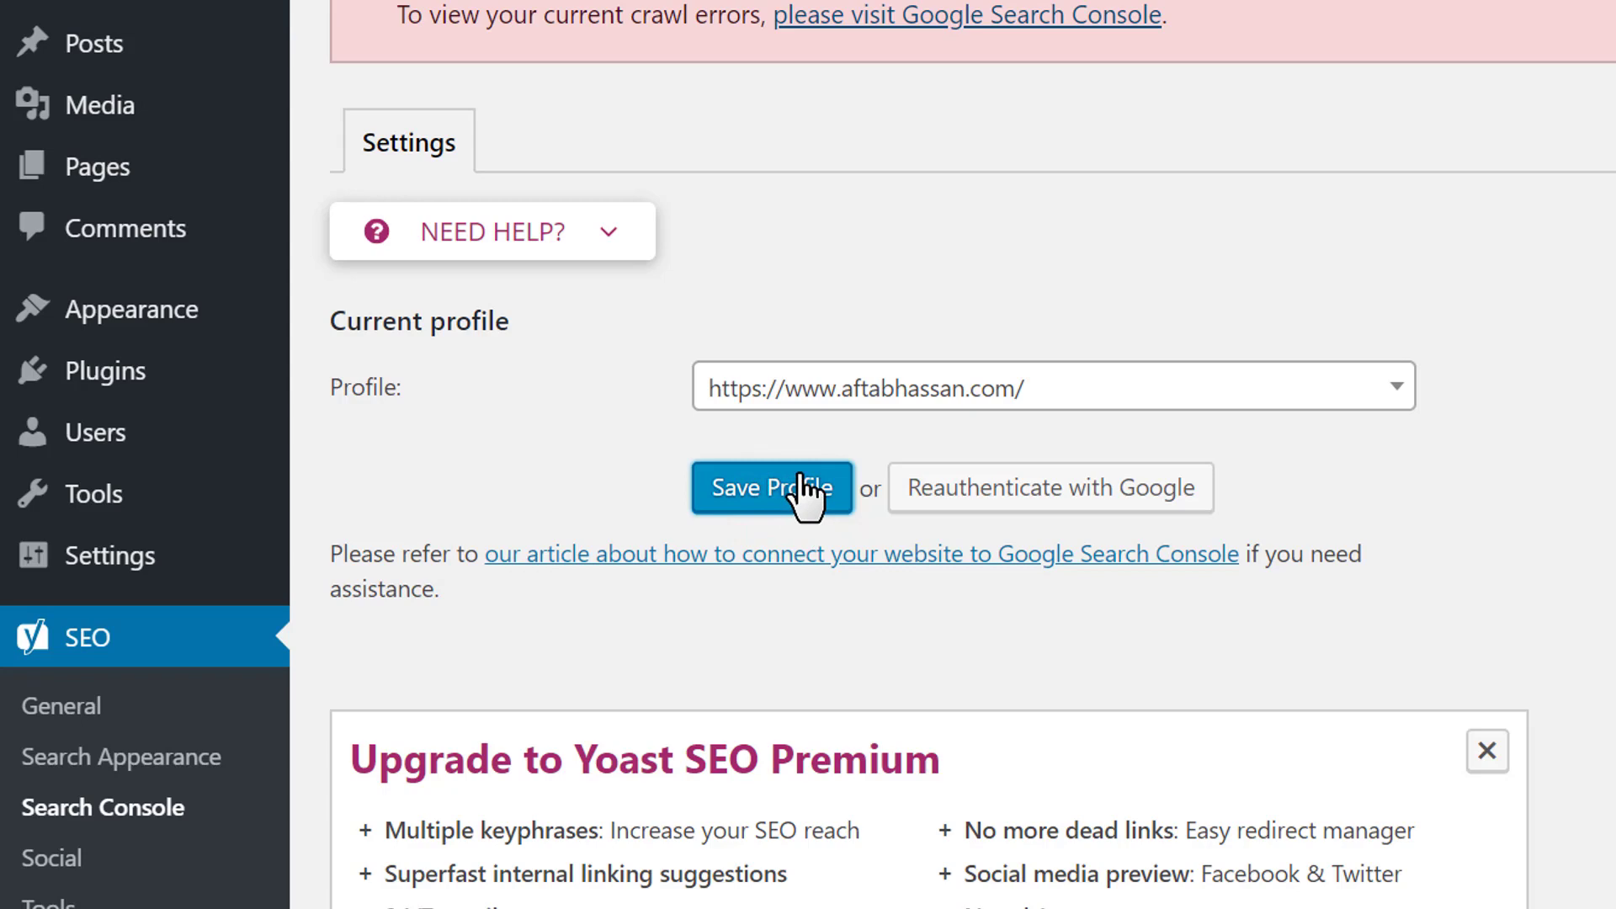
pyautogui.scroll(-4, 890, 451)
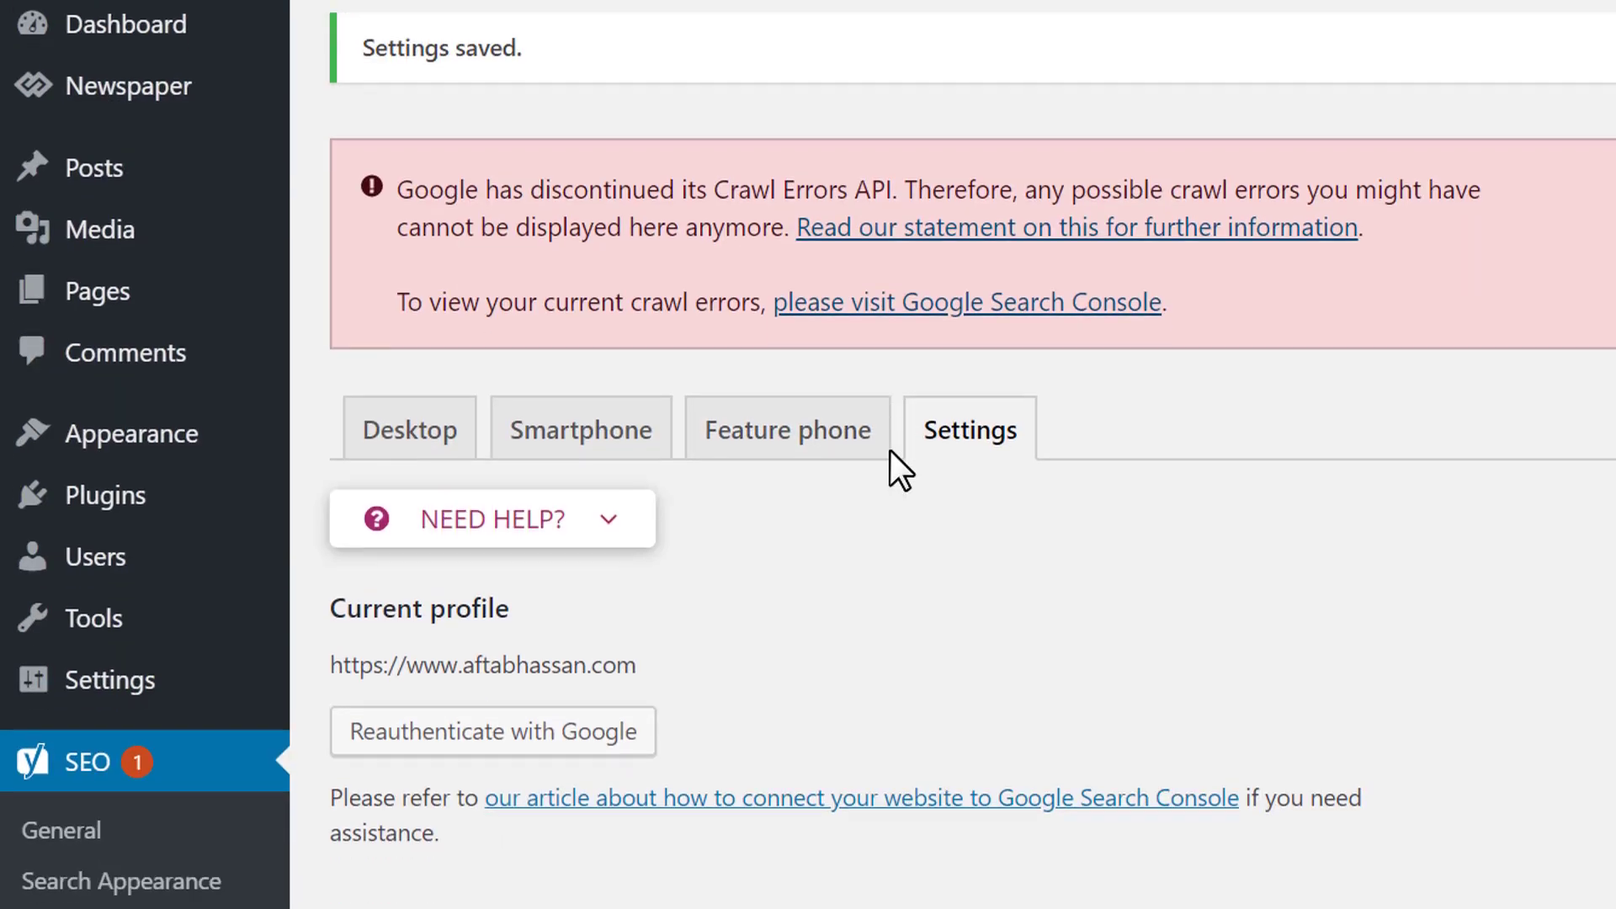
pyautogui.scroll(2, 890, 449)
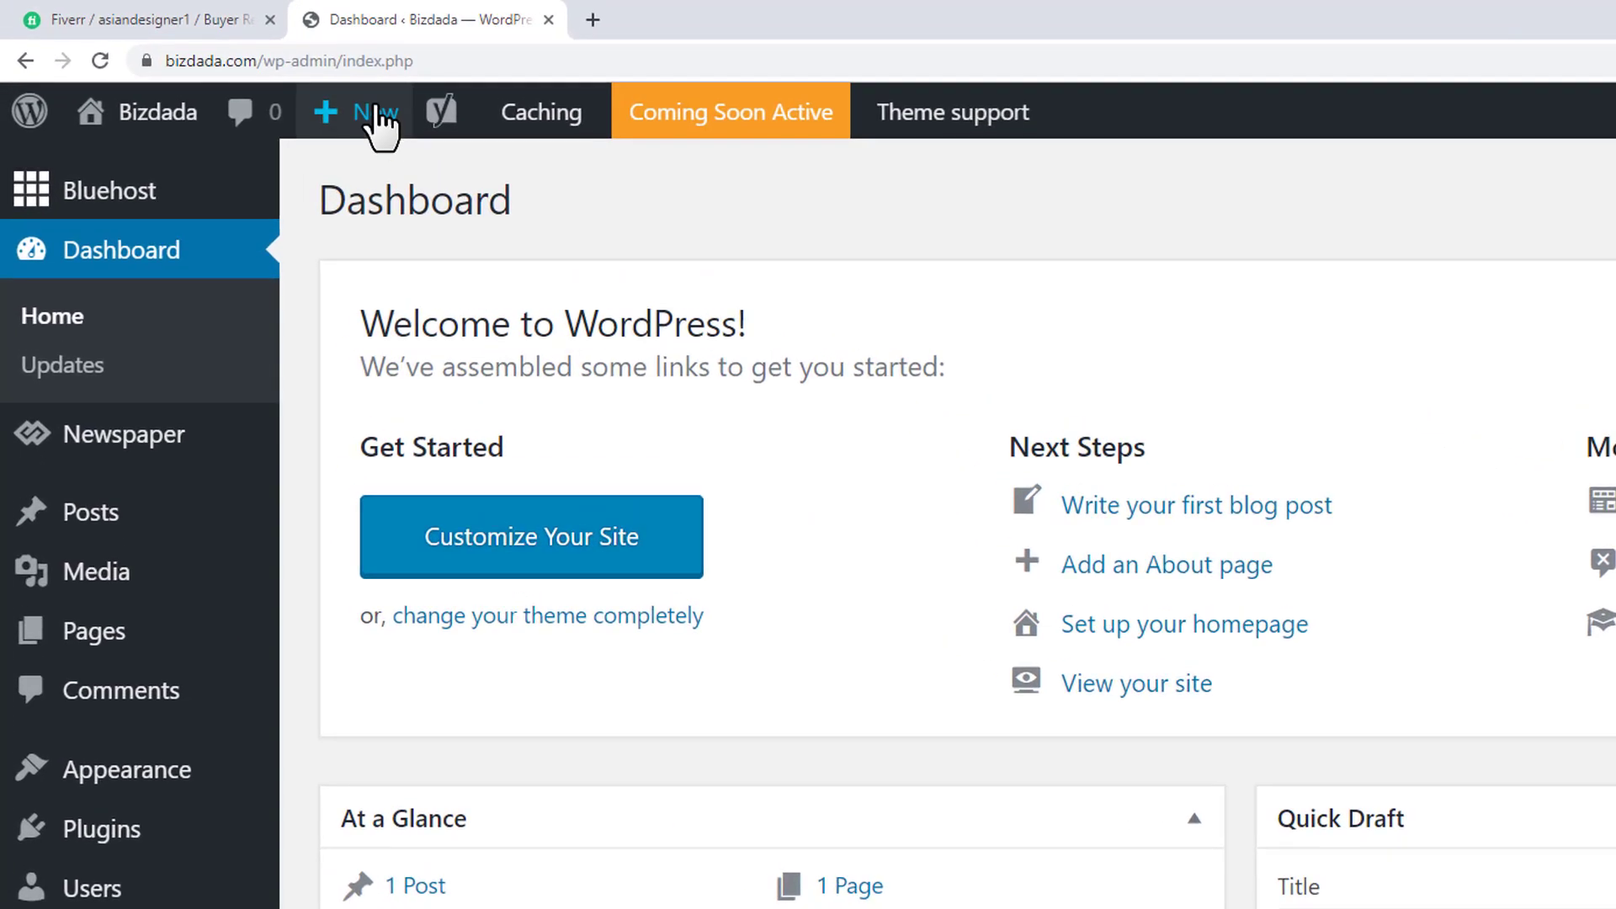
# Start a new post and go to the Yoast SEO section below its post settings
pyautogui.moveTo(269, 77)
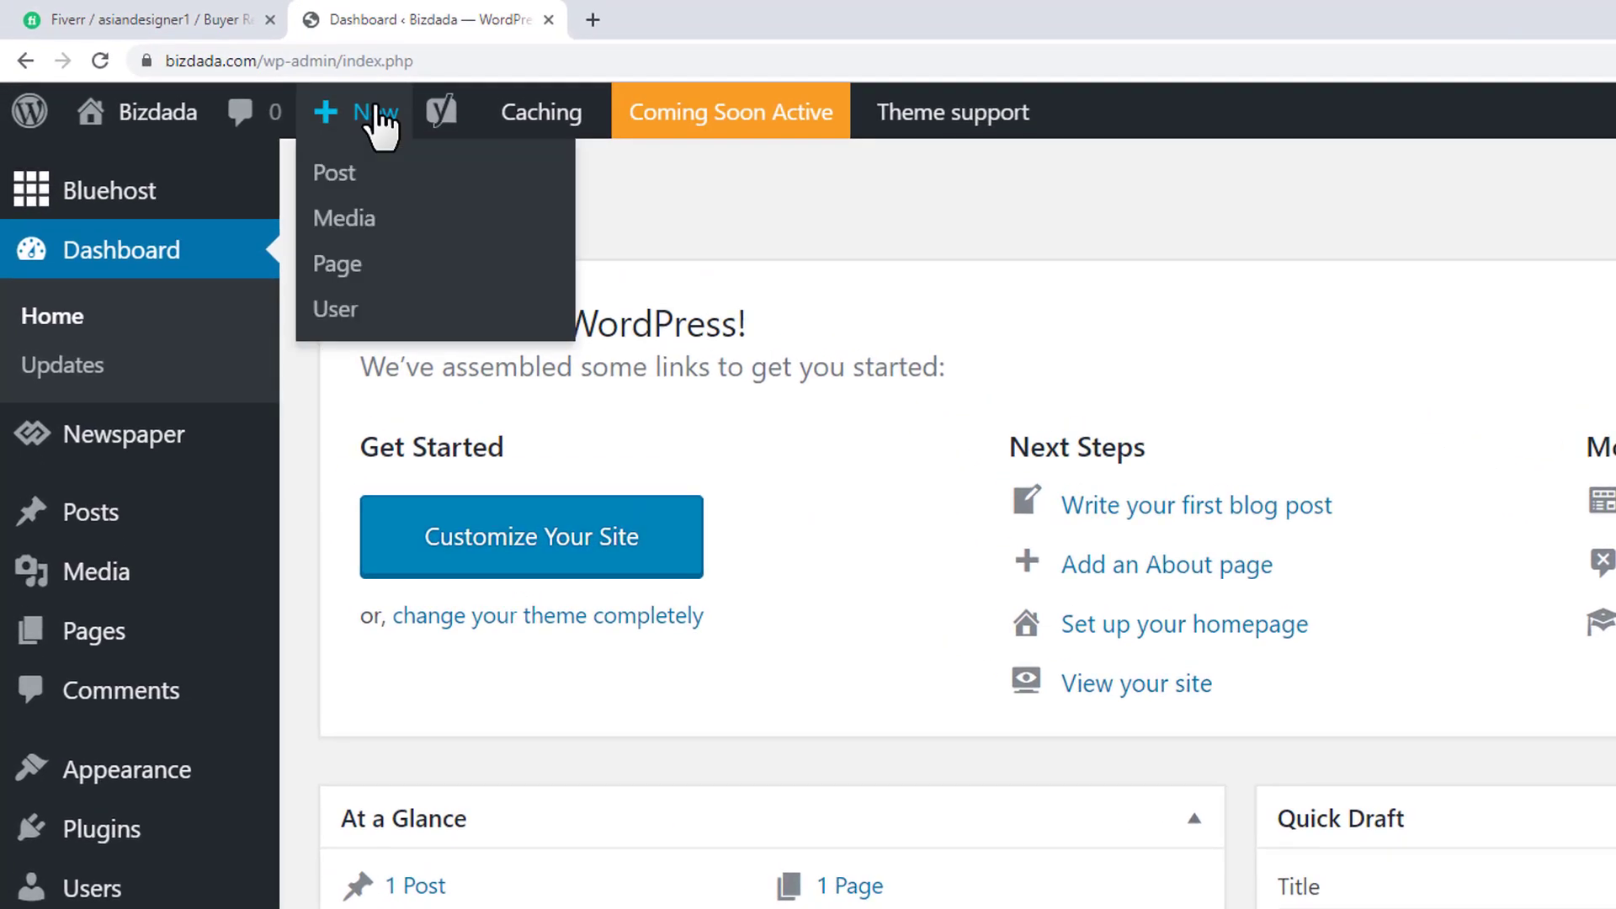
pyautogui.click(432, 159)
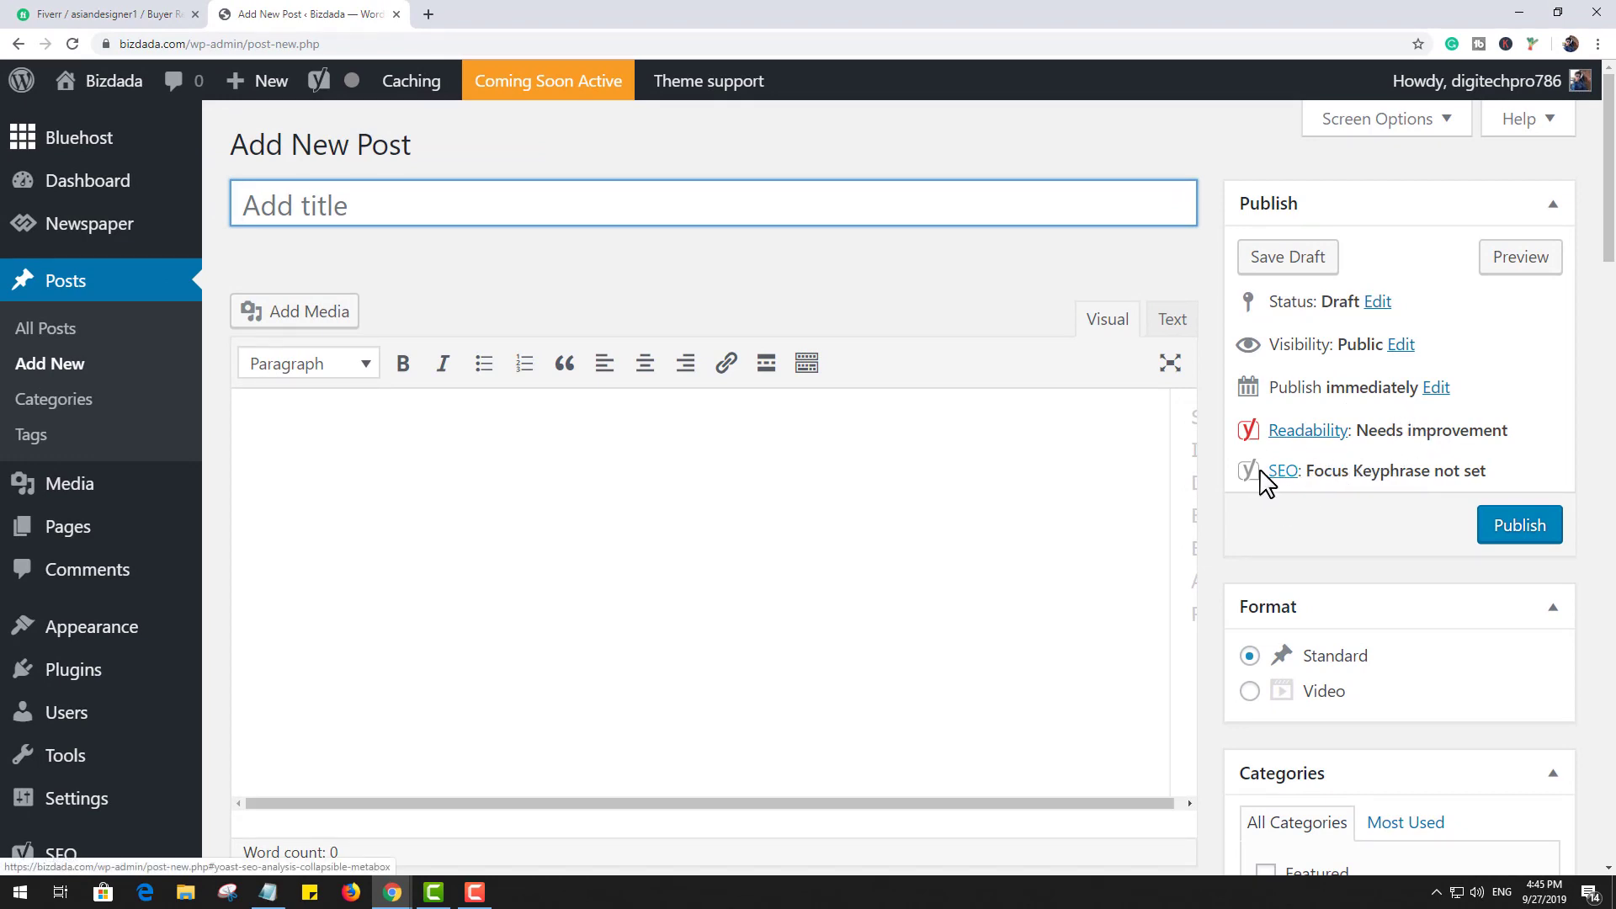
pyautogui.scroll(-10, 895, 415)
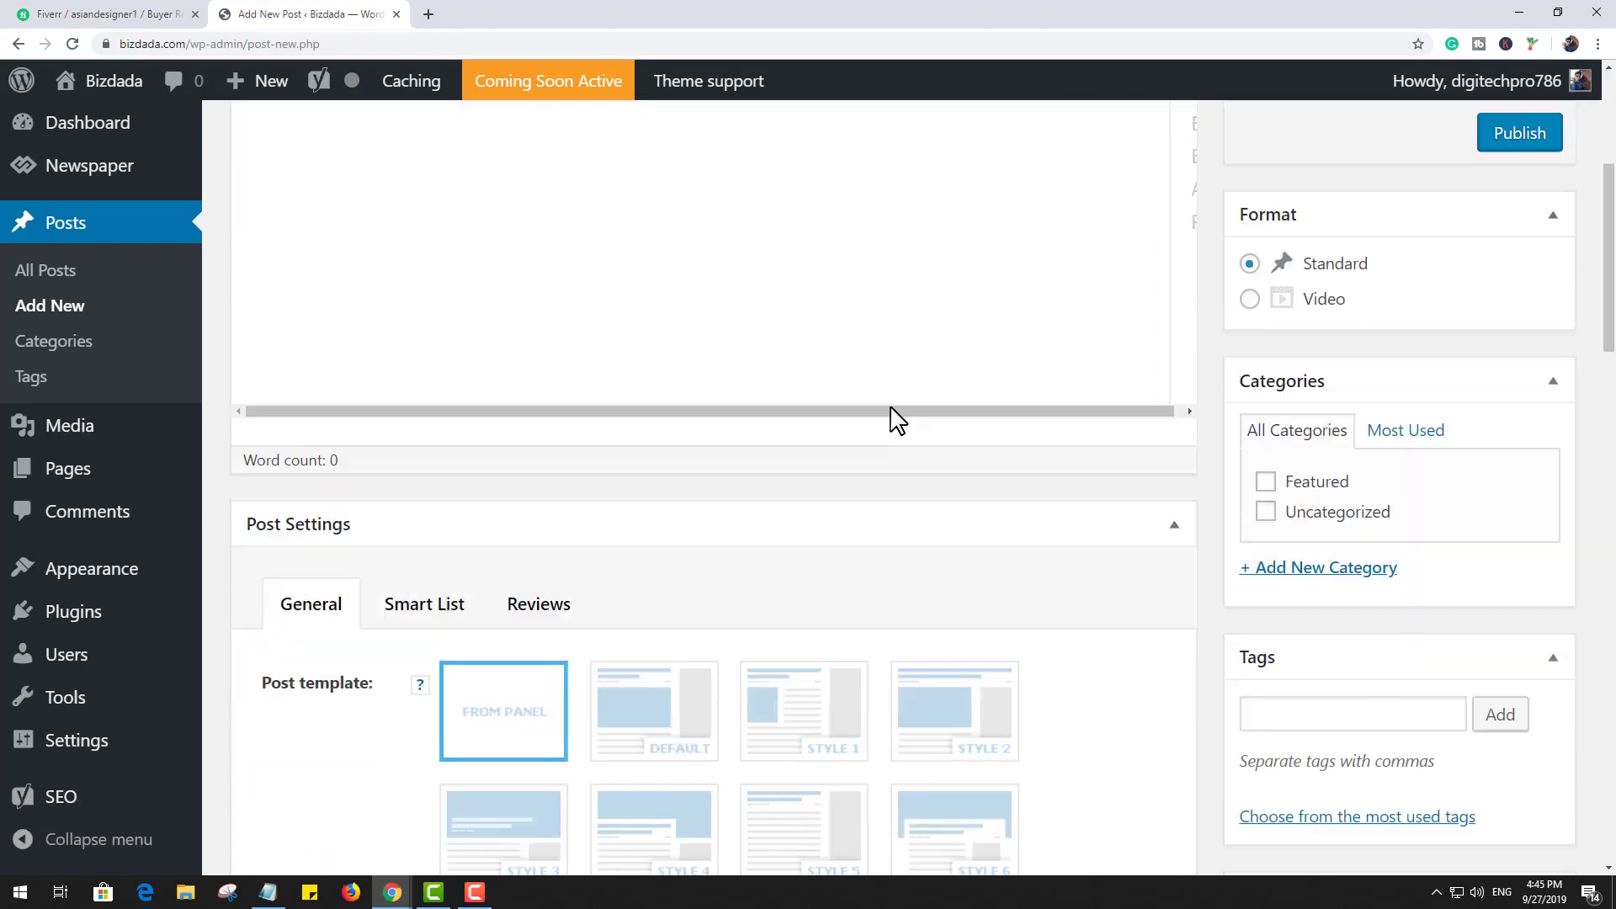
pyautogui.scroll(-15, 892, 420)
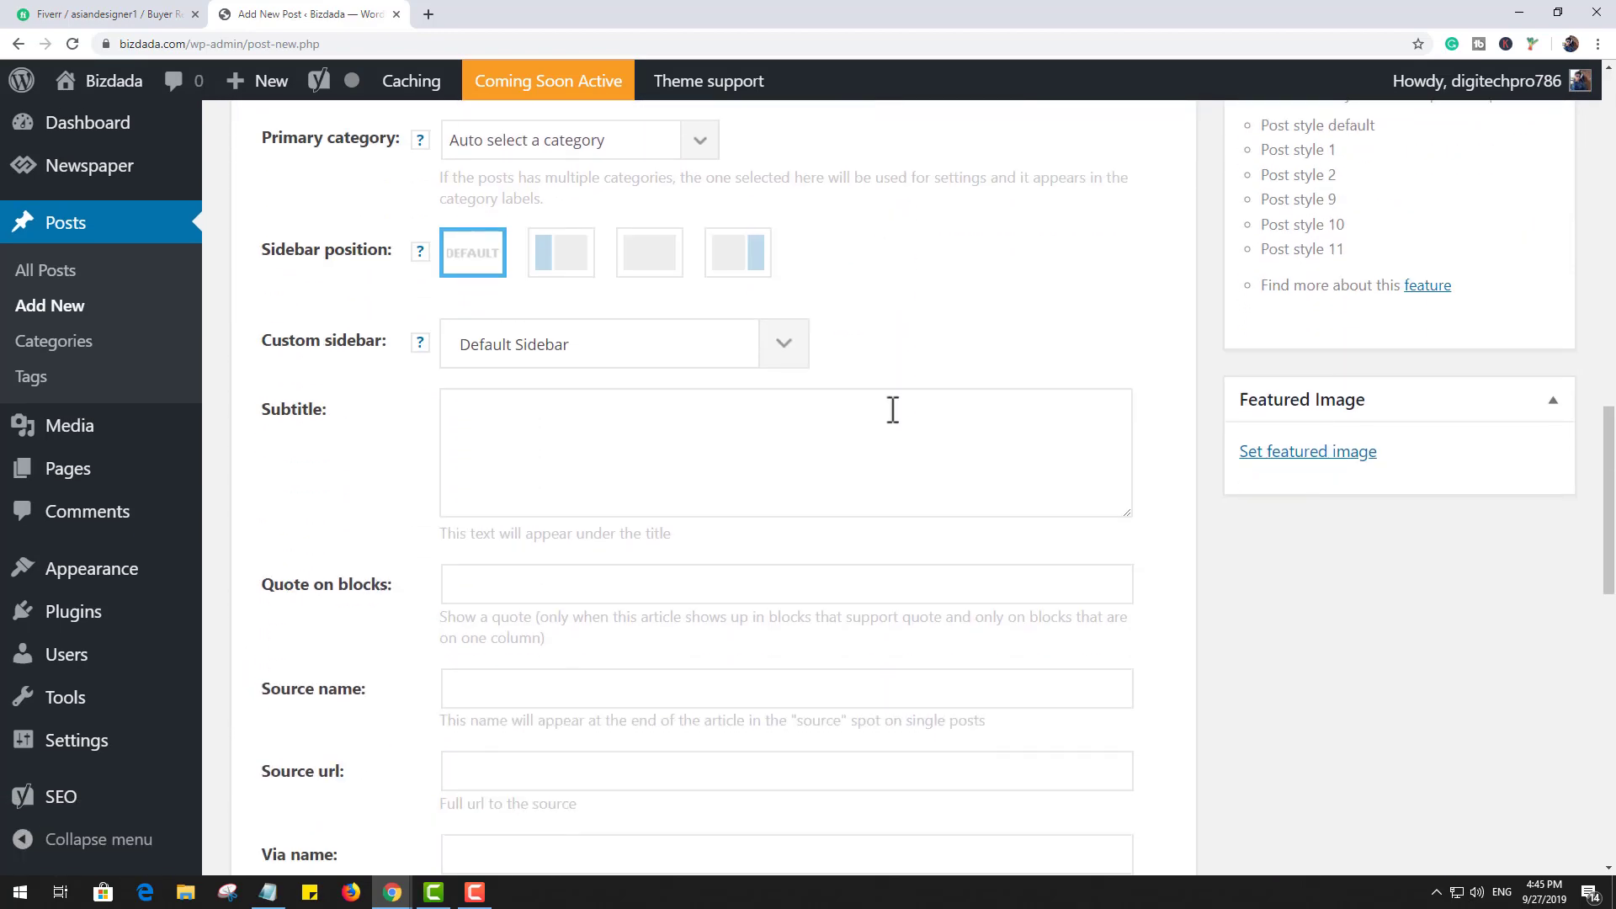
pyautogui.scroll(-4, 586, 416)
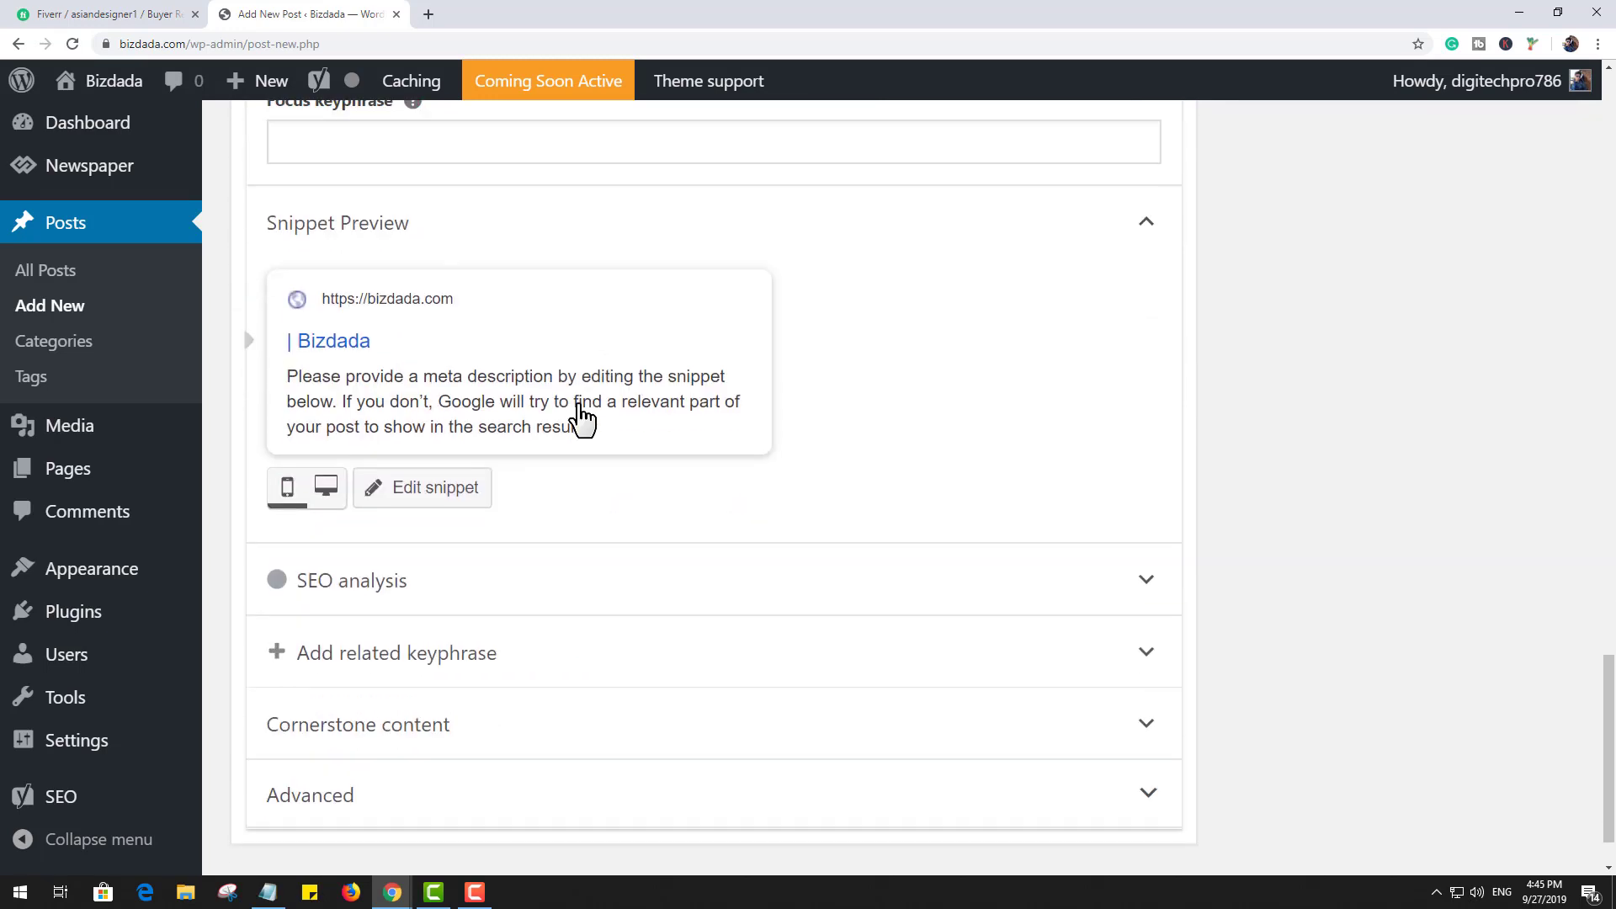
# Look over the new post's focus keyphrase, snippet preview and other SEO options, and open its Readability analysis
pyautogui.scroll(1, 580, 418)
pyautogui.scroll(-2, 432, 414)
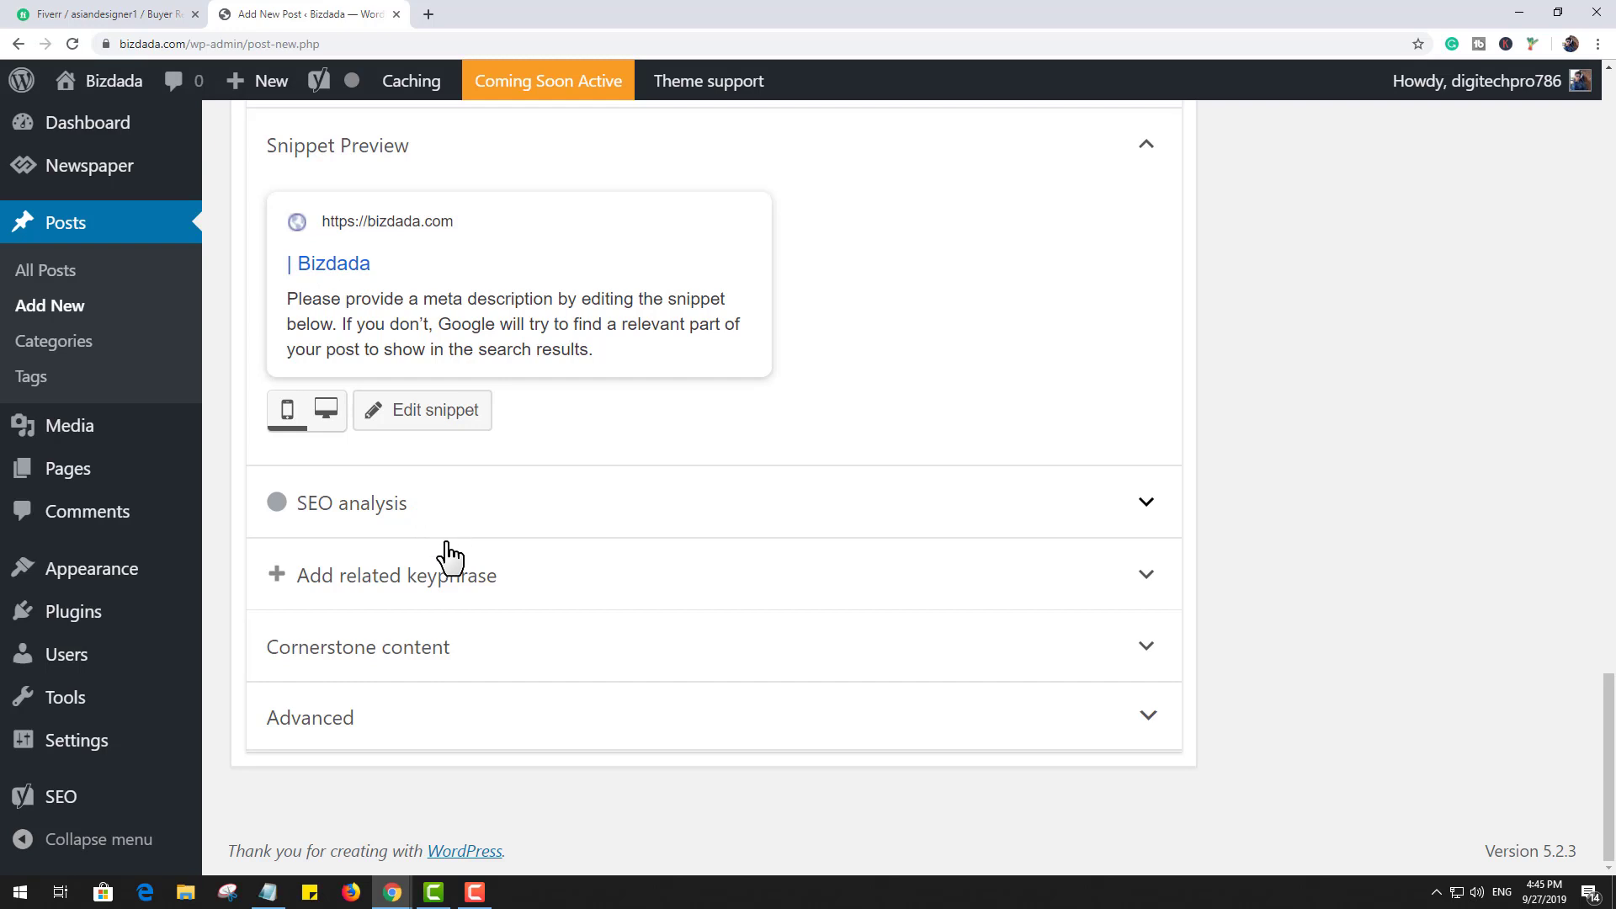
pyautogui.scroll(6, 673, 522)
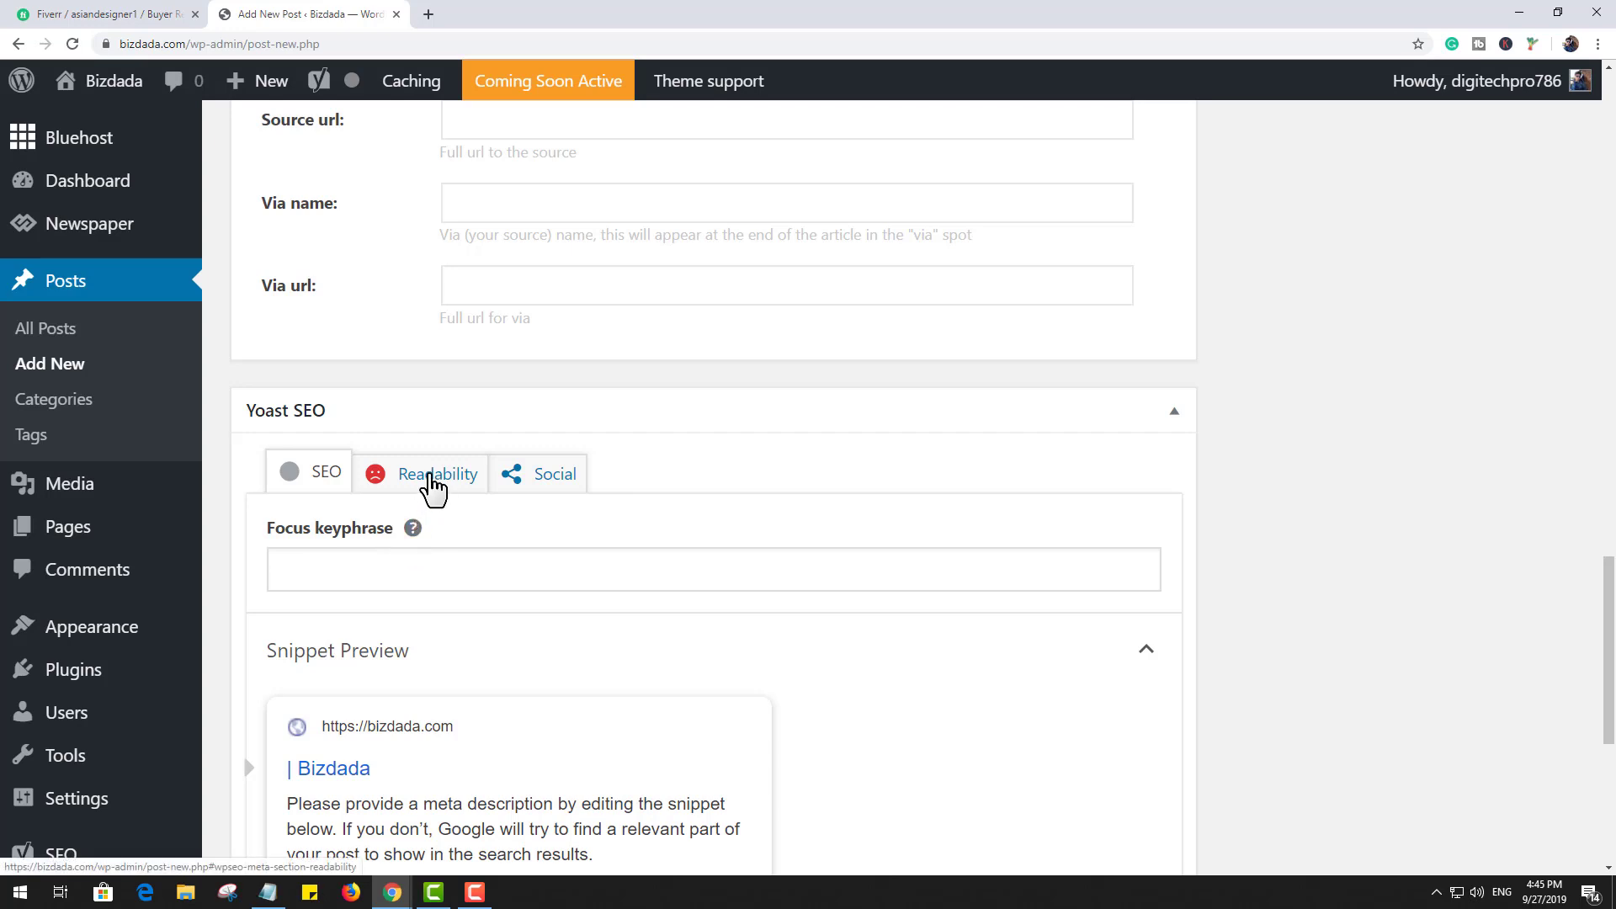
pyautogui.click(431, 478)
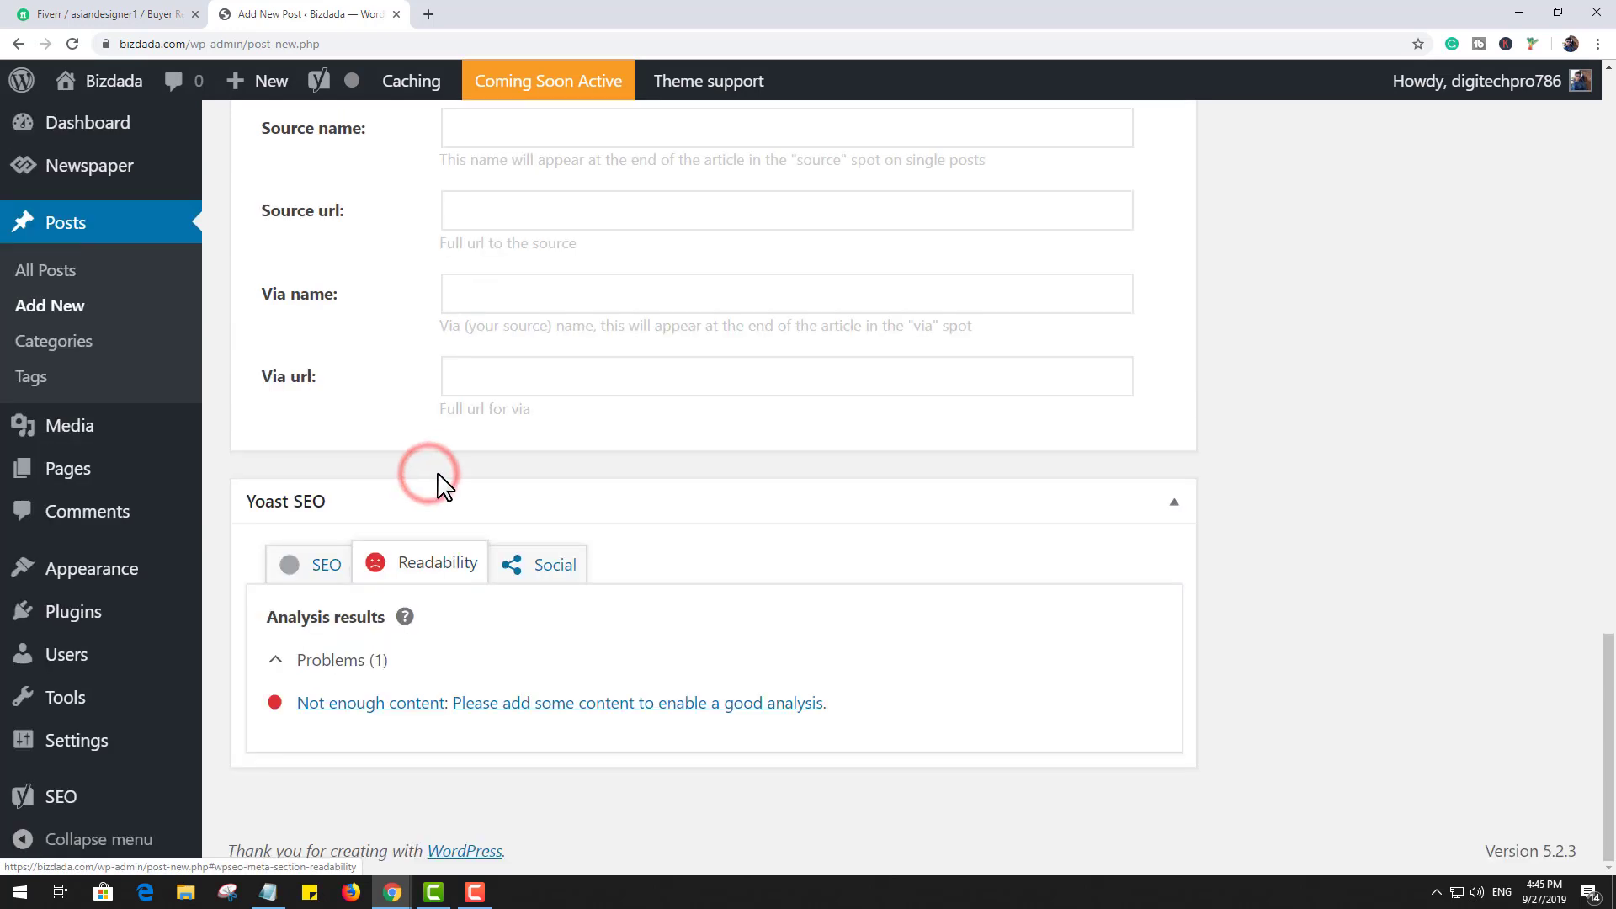